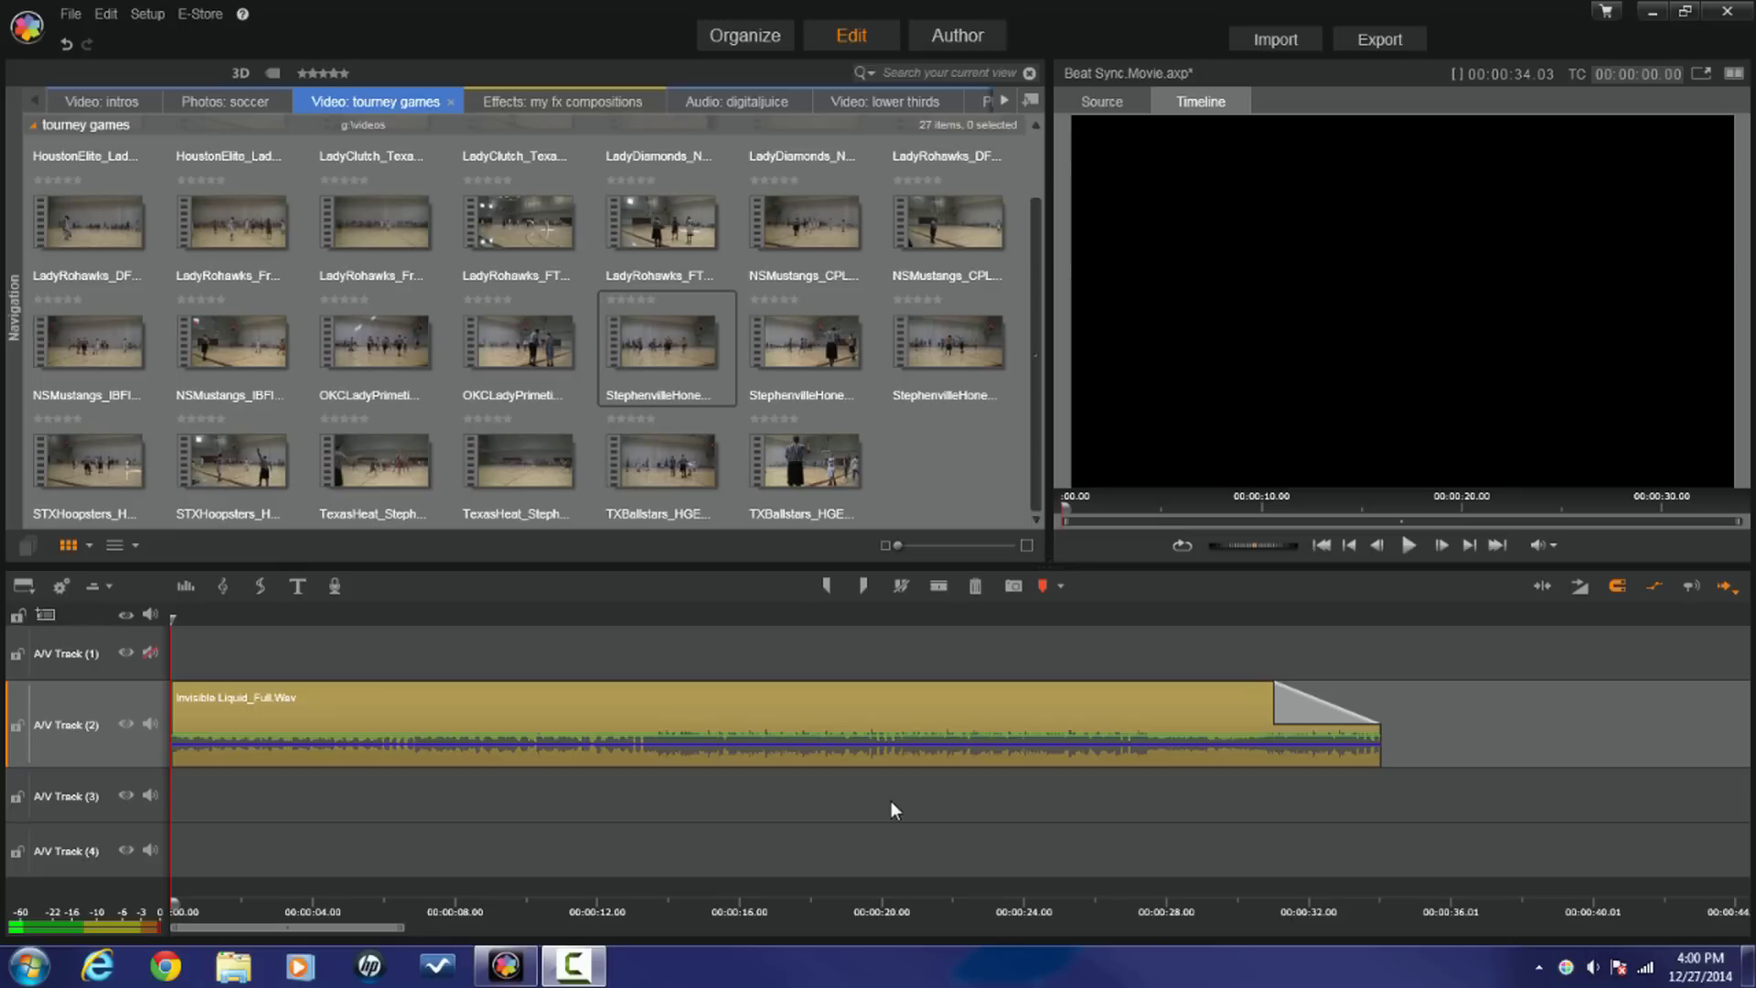
- Start the music and place the first trial beat markers
{"action": "key", "text": "m"}
{"action": "key", "text": "space"}
{"action": "key", "text": "m"}
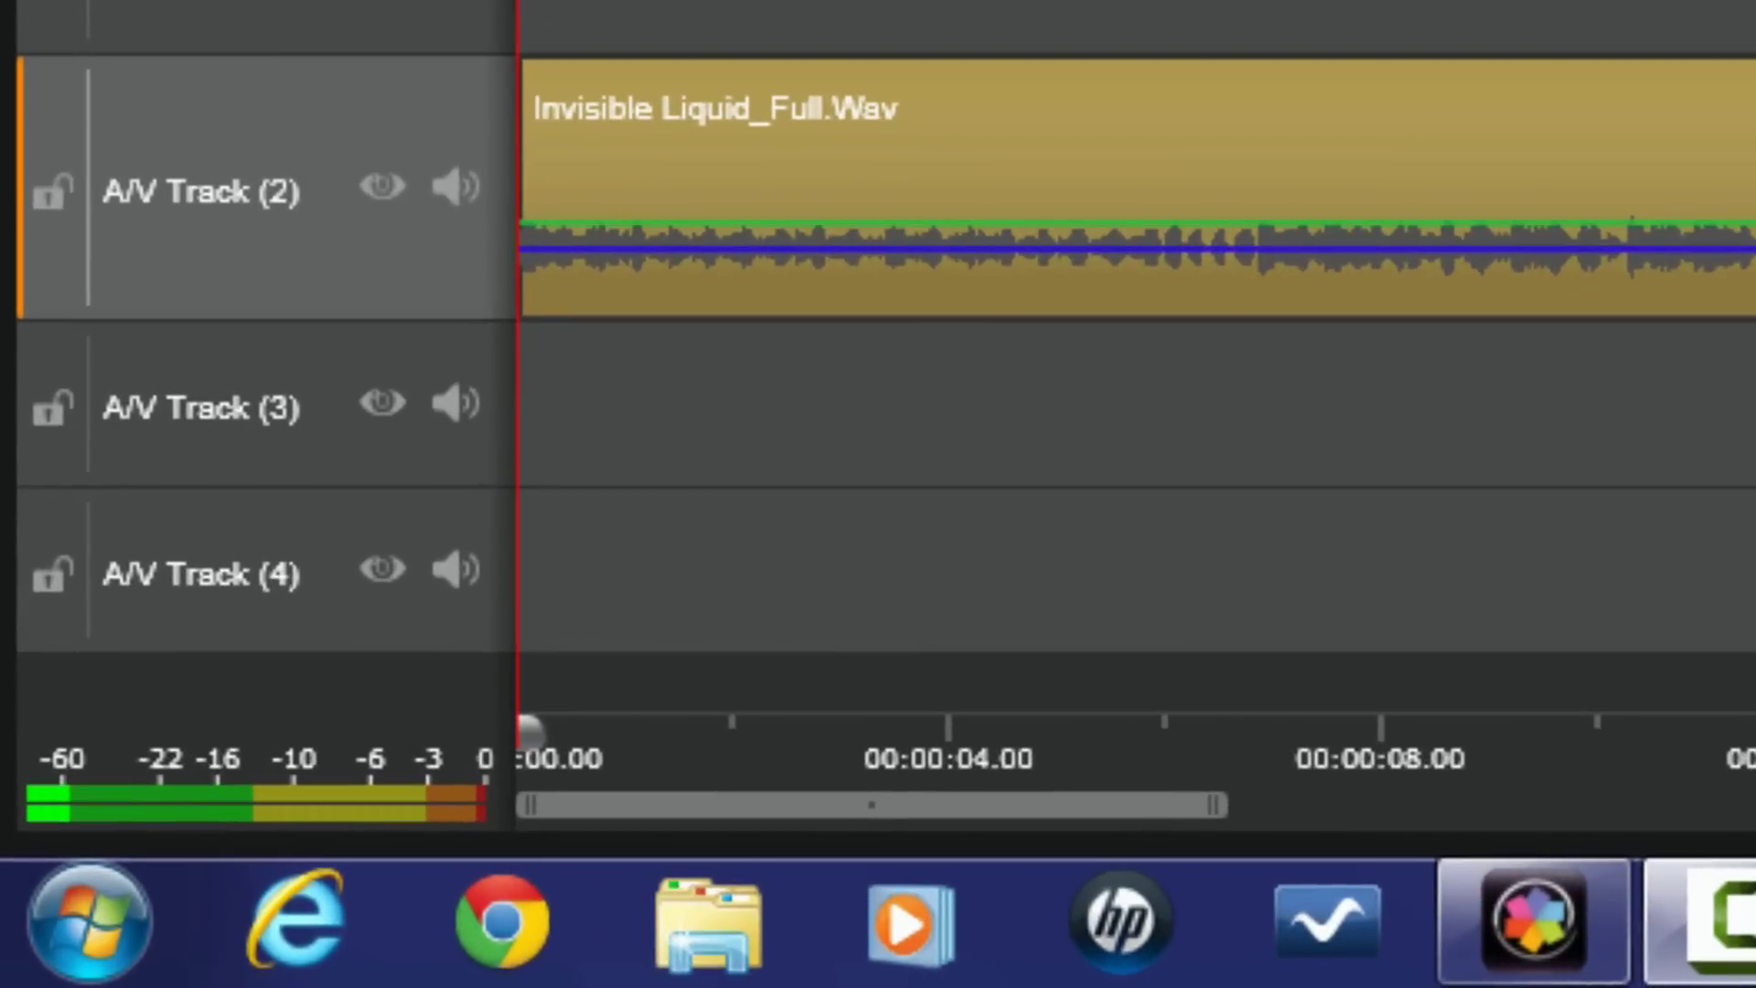
- Replay the music, mark nine beats, and stop playback at about 19 seconds
{"action": "key", "text": "space"}
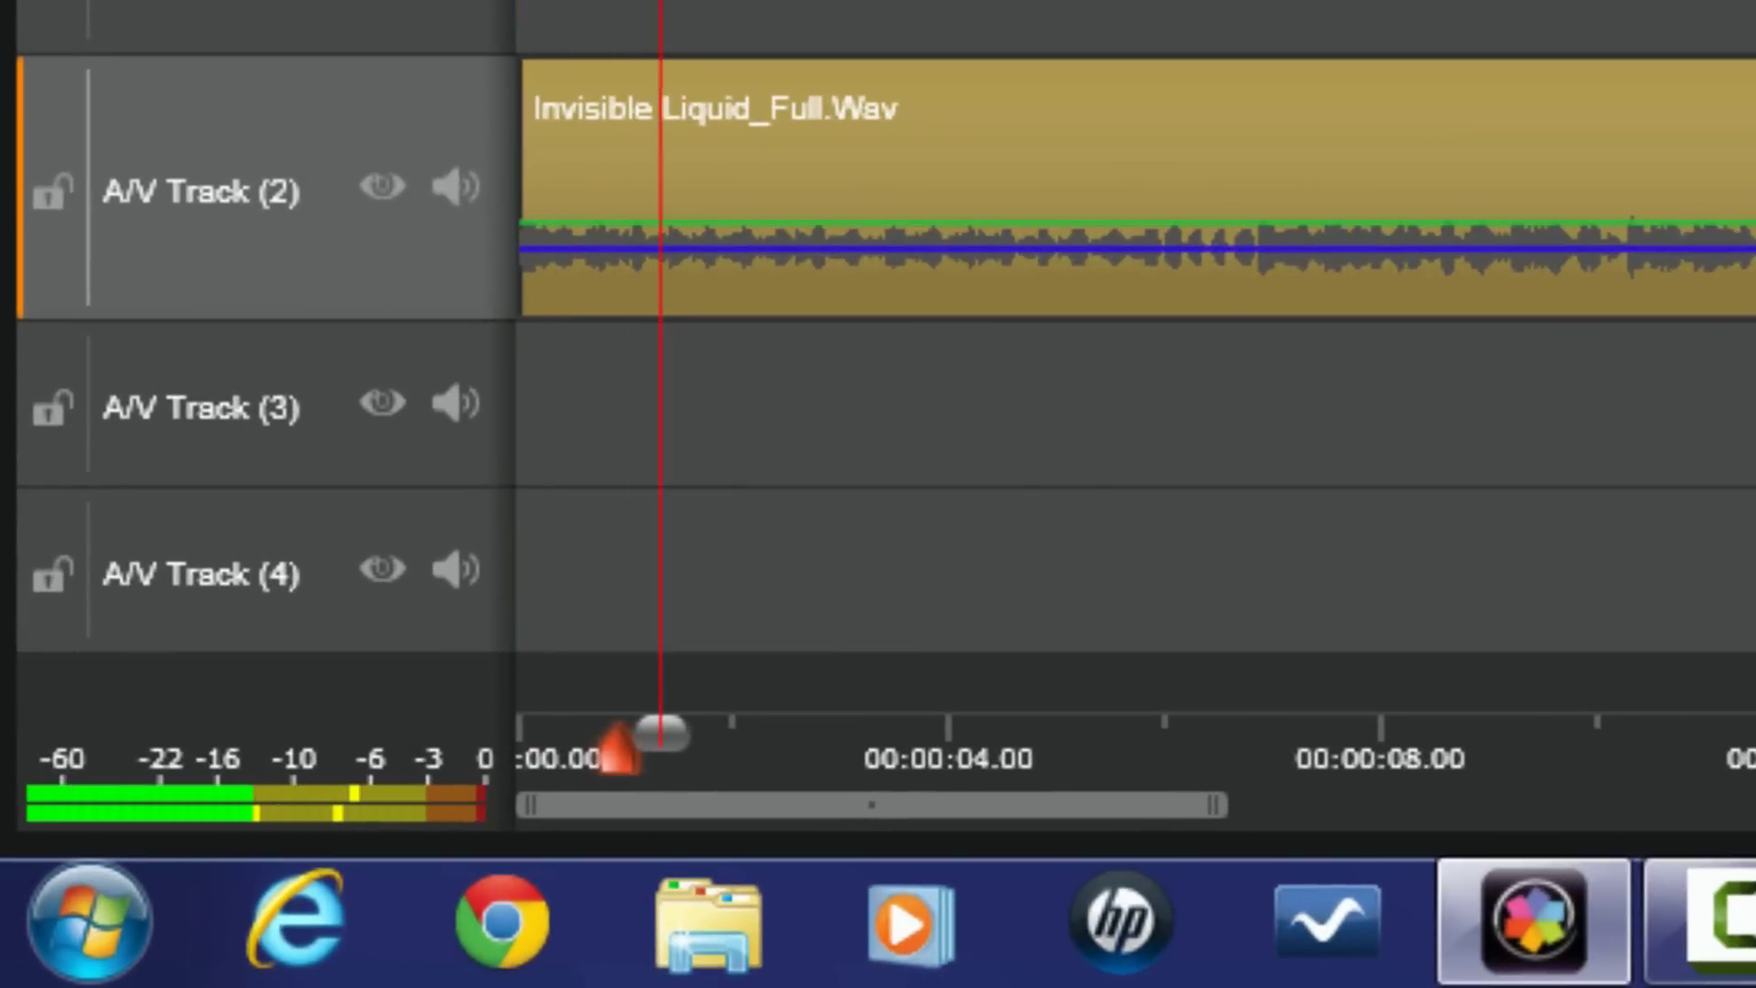
{"action": "key", "text": "m"}
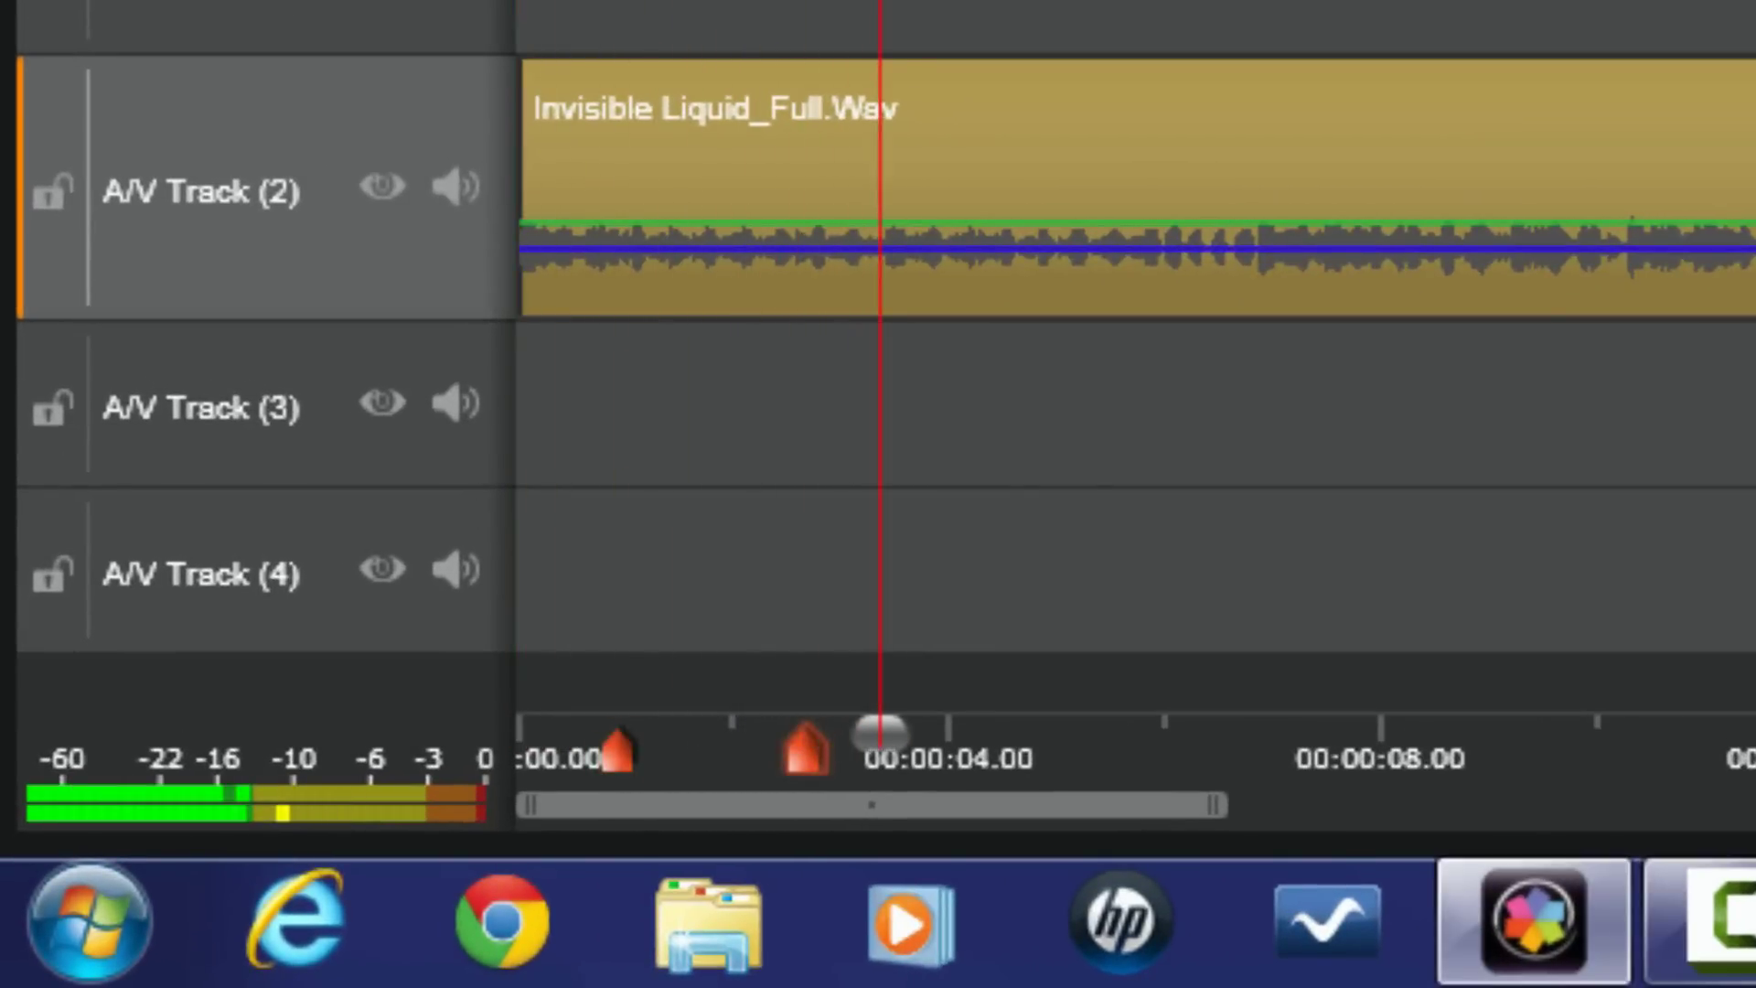
{"action": "key", "text": "m"}
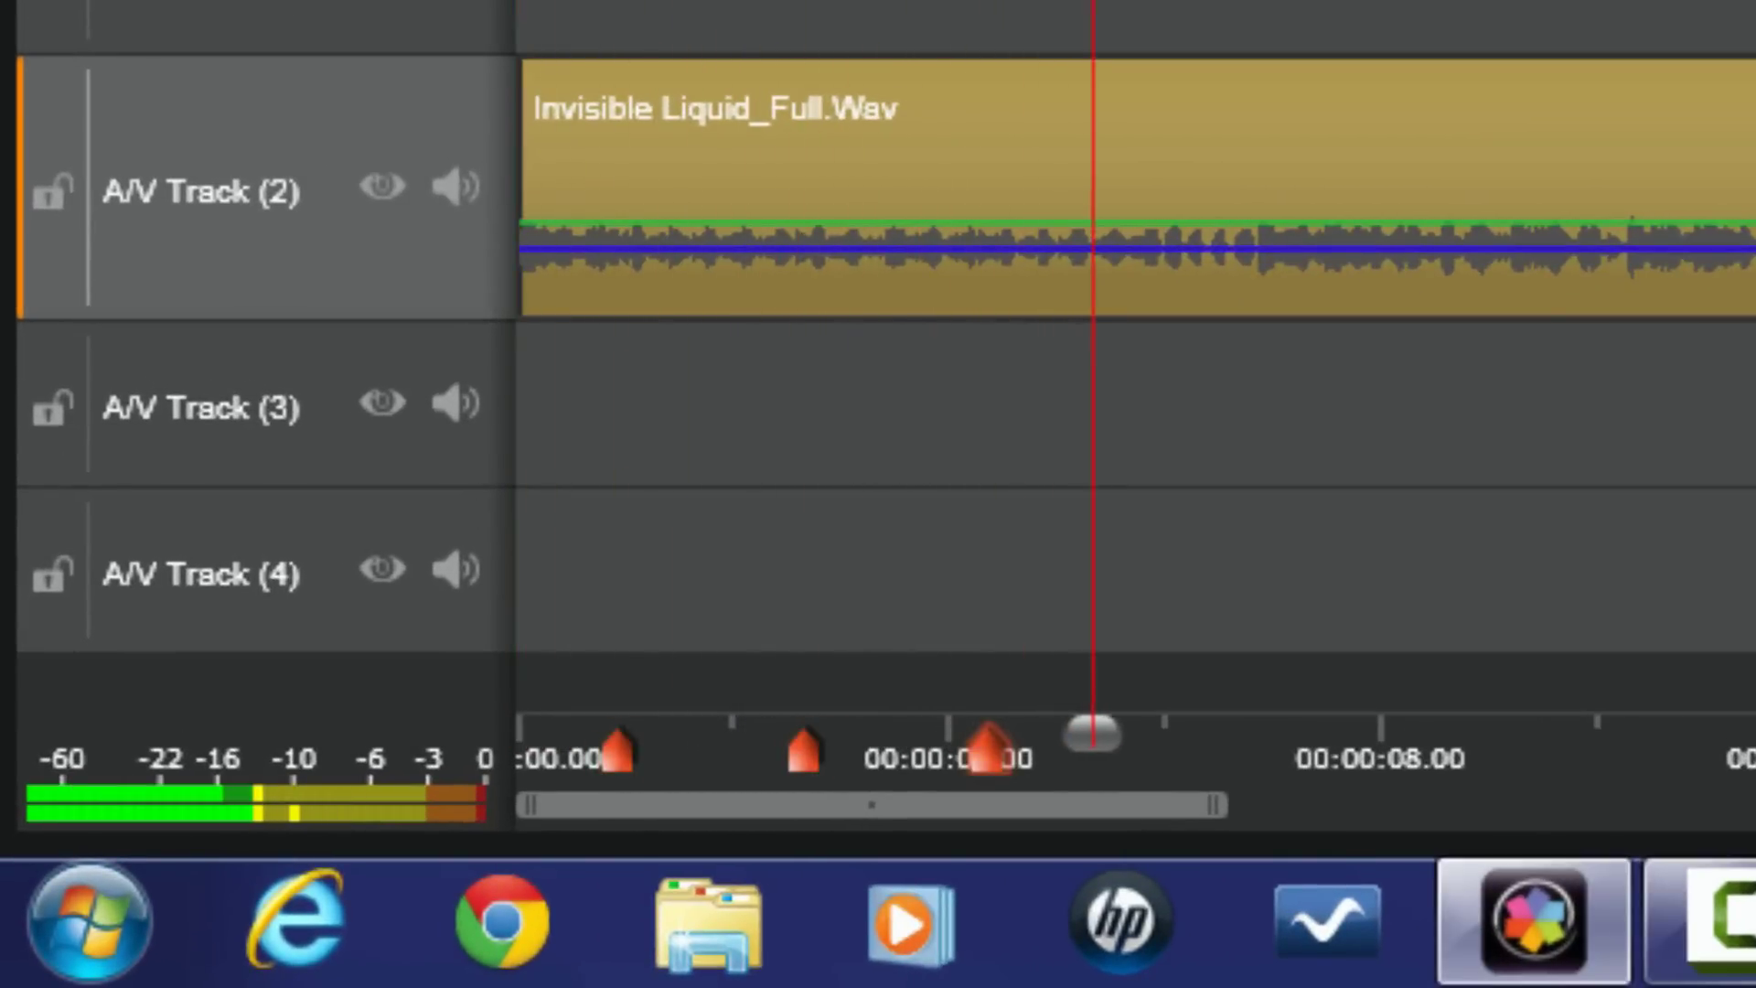
{"action": "key", "text": "m"}
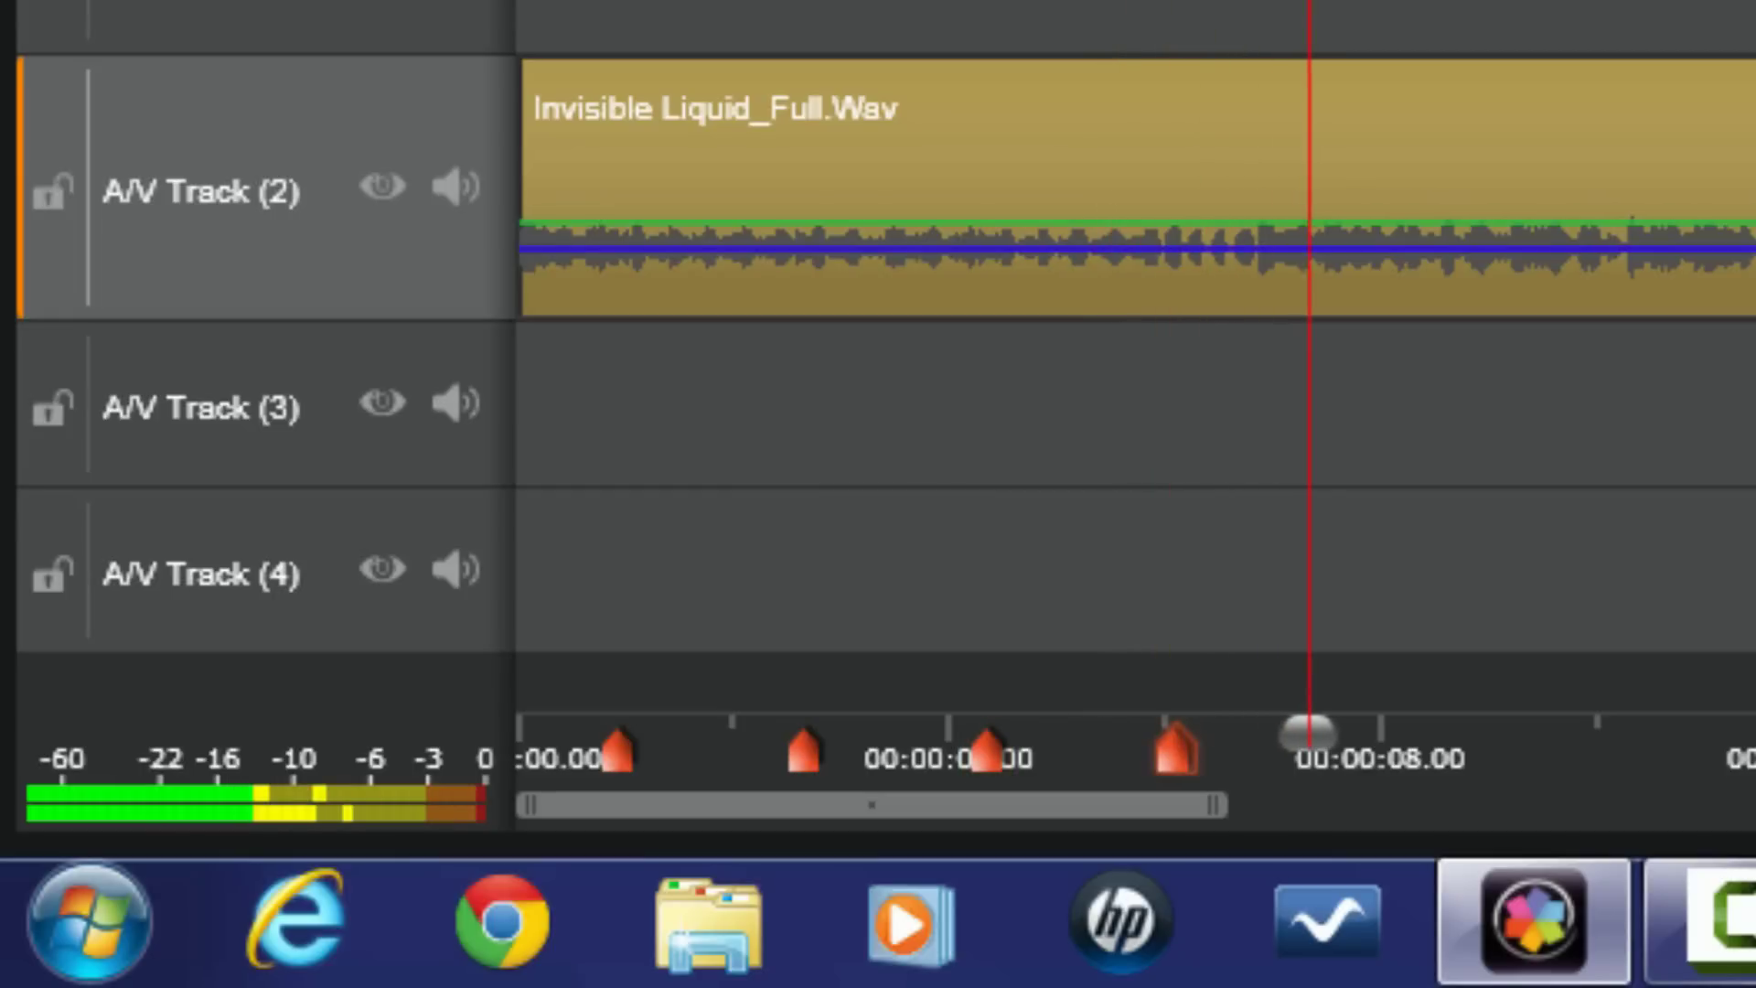
{"action": "key", "text": "m"}
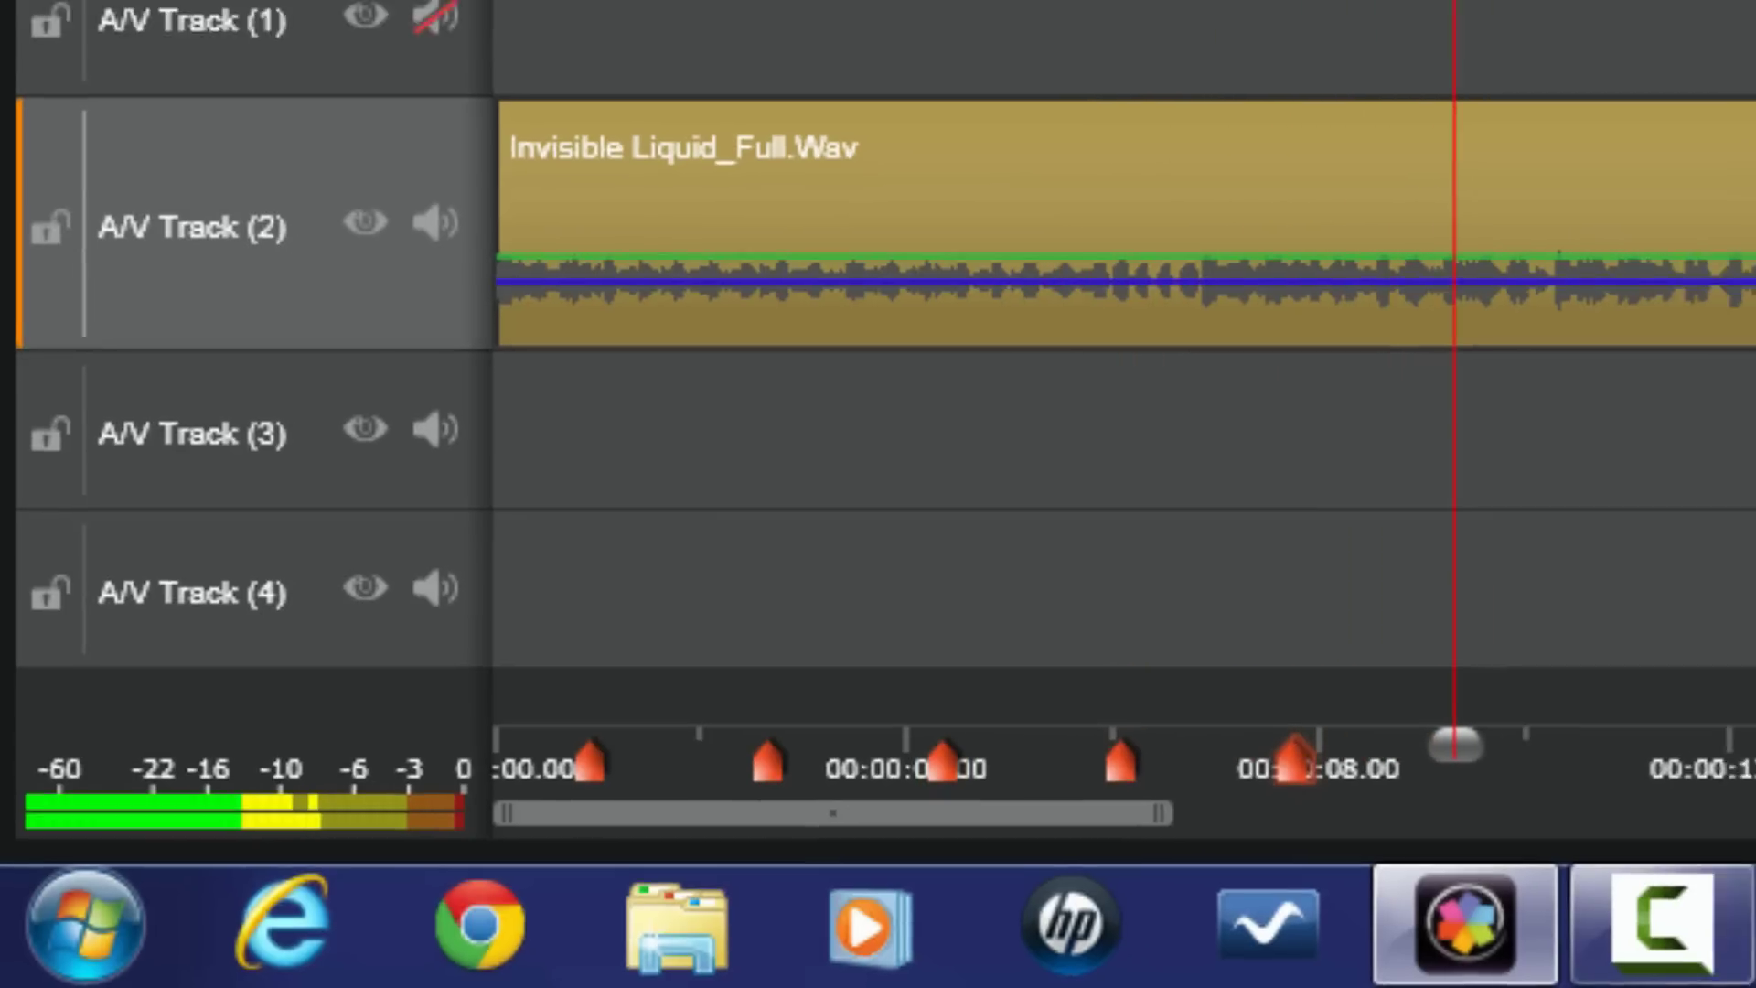
{"action": "key", "text": "m"}
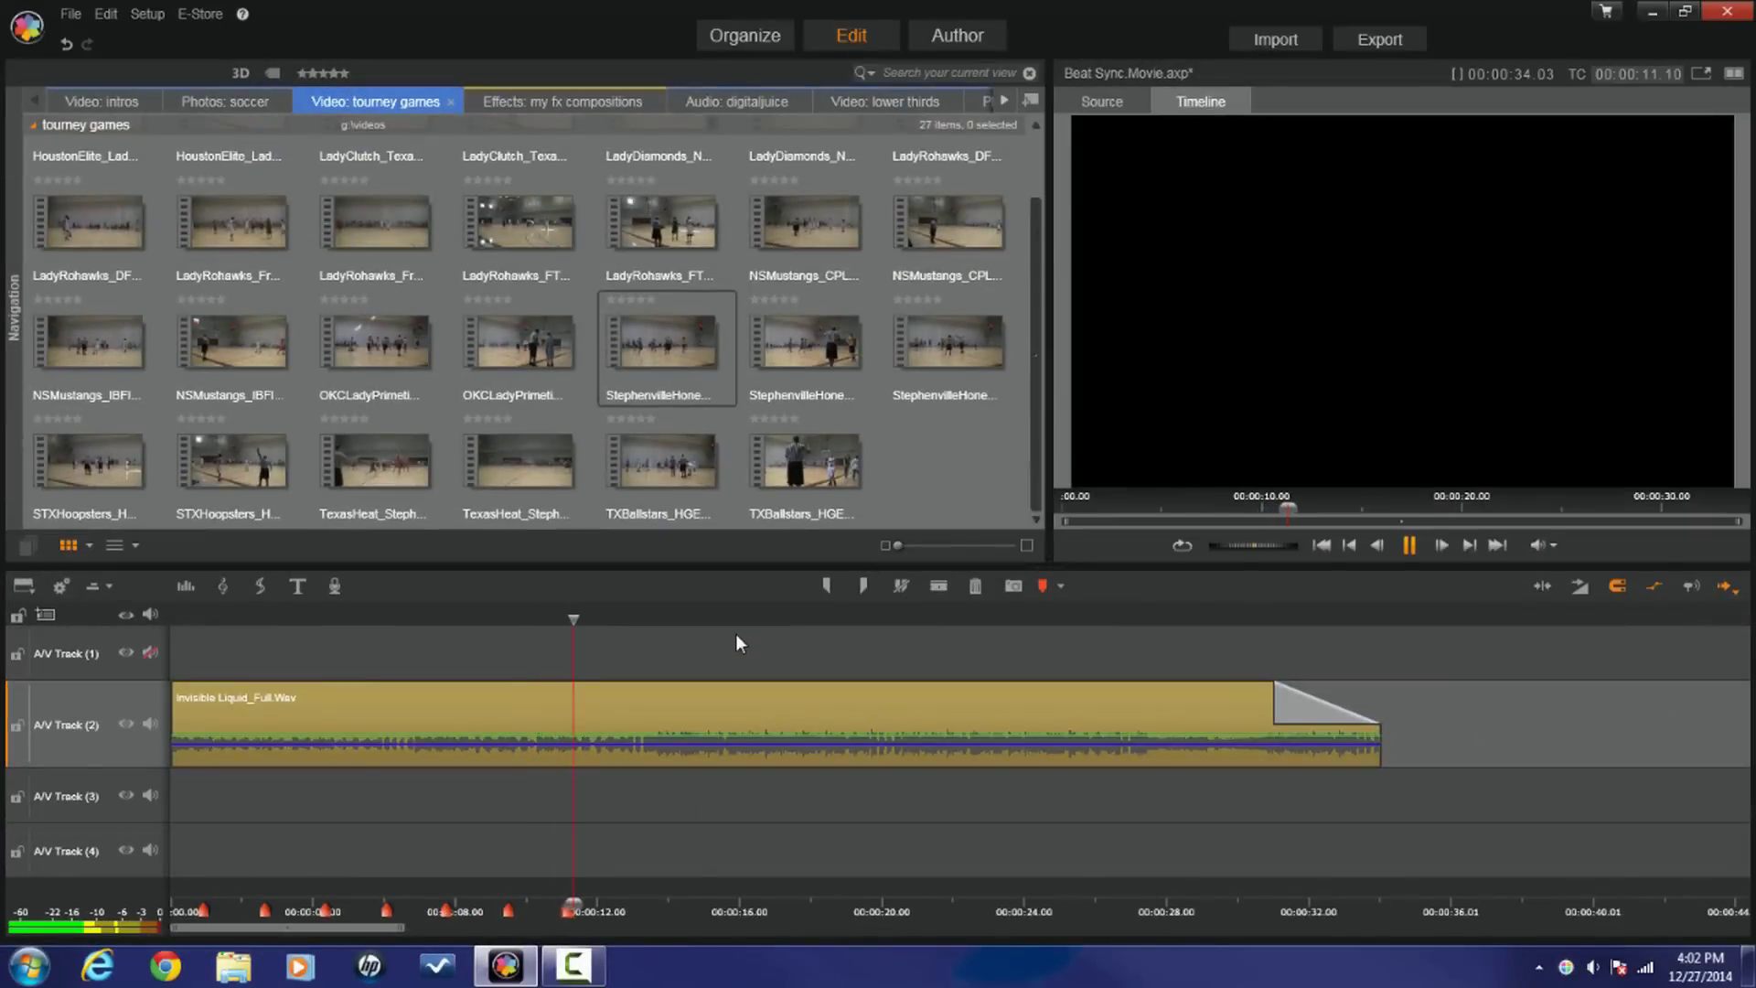
{"action": "key", "text": "m"}
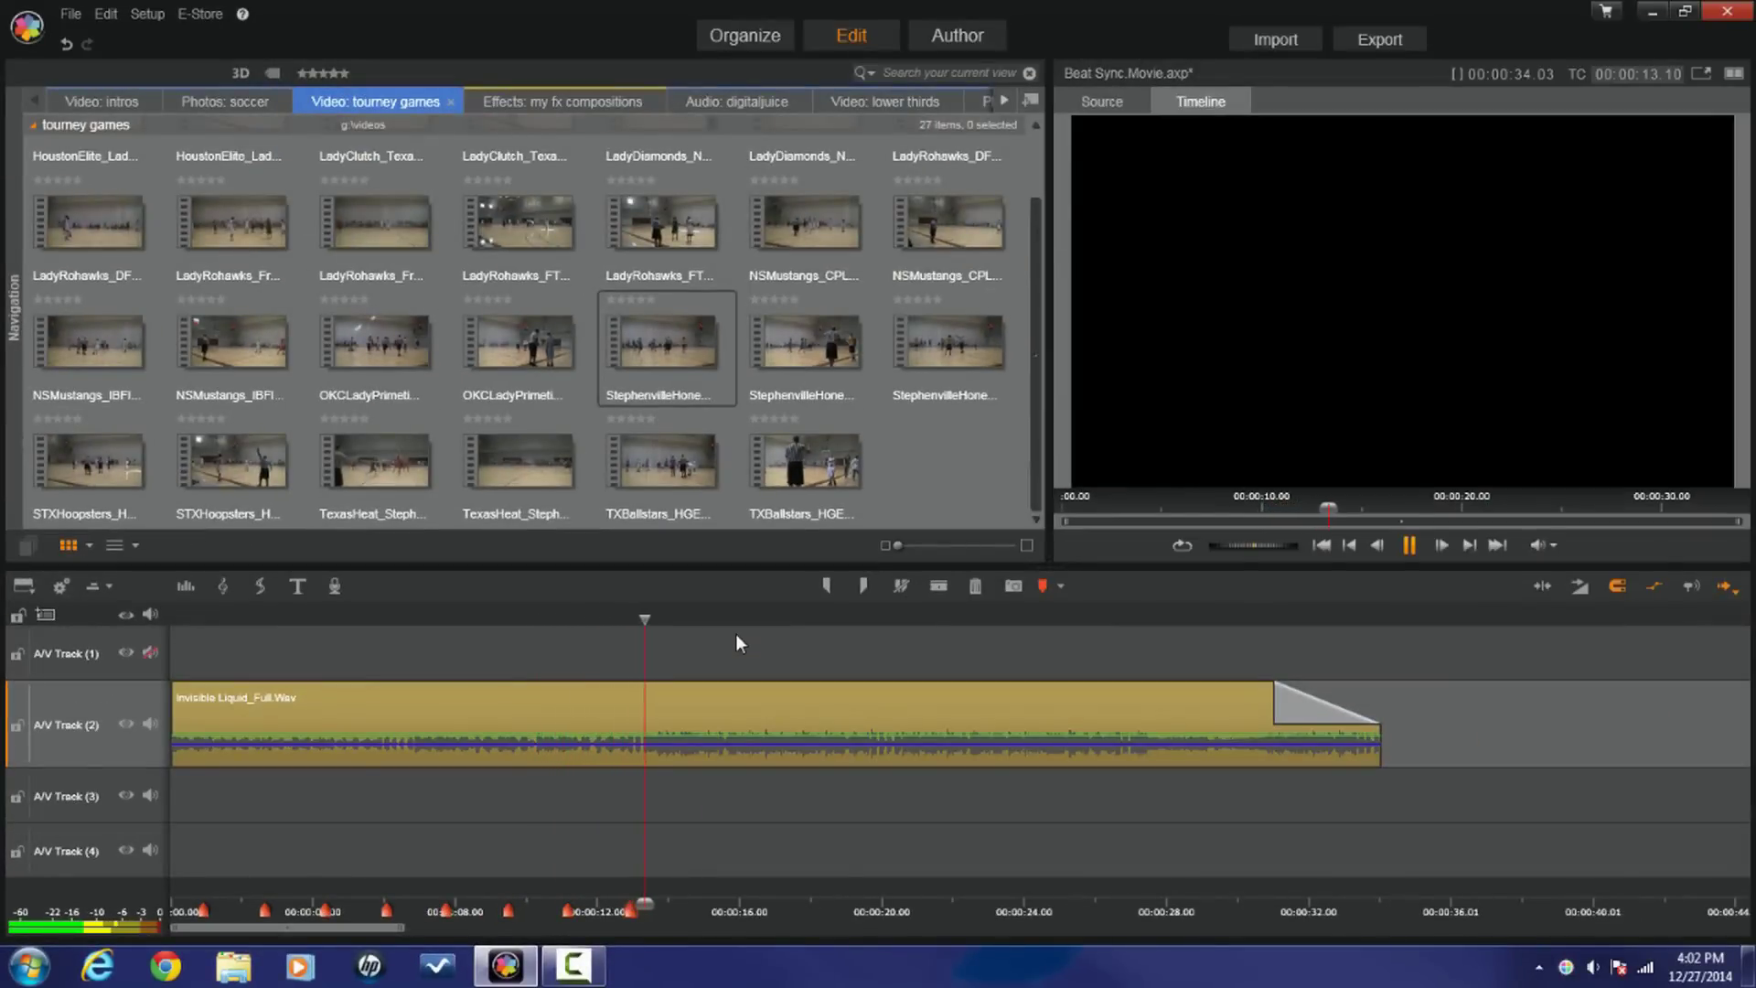
{"action": "key", "text": "m"}
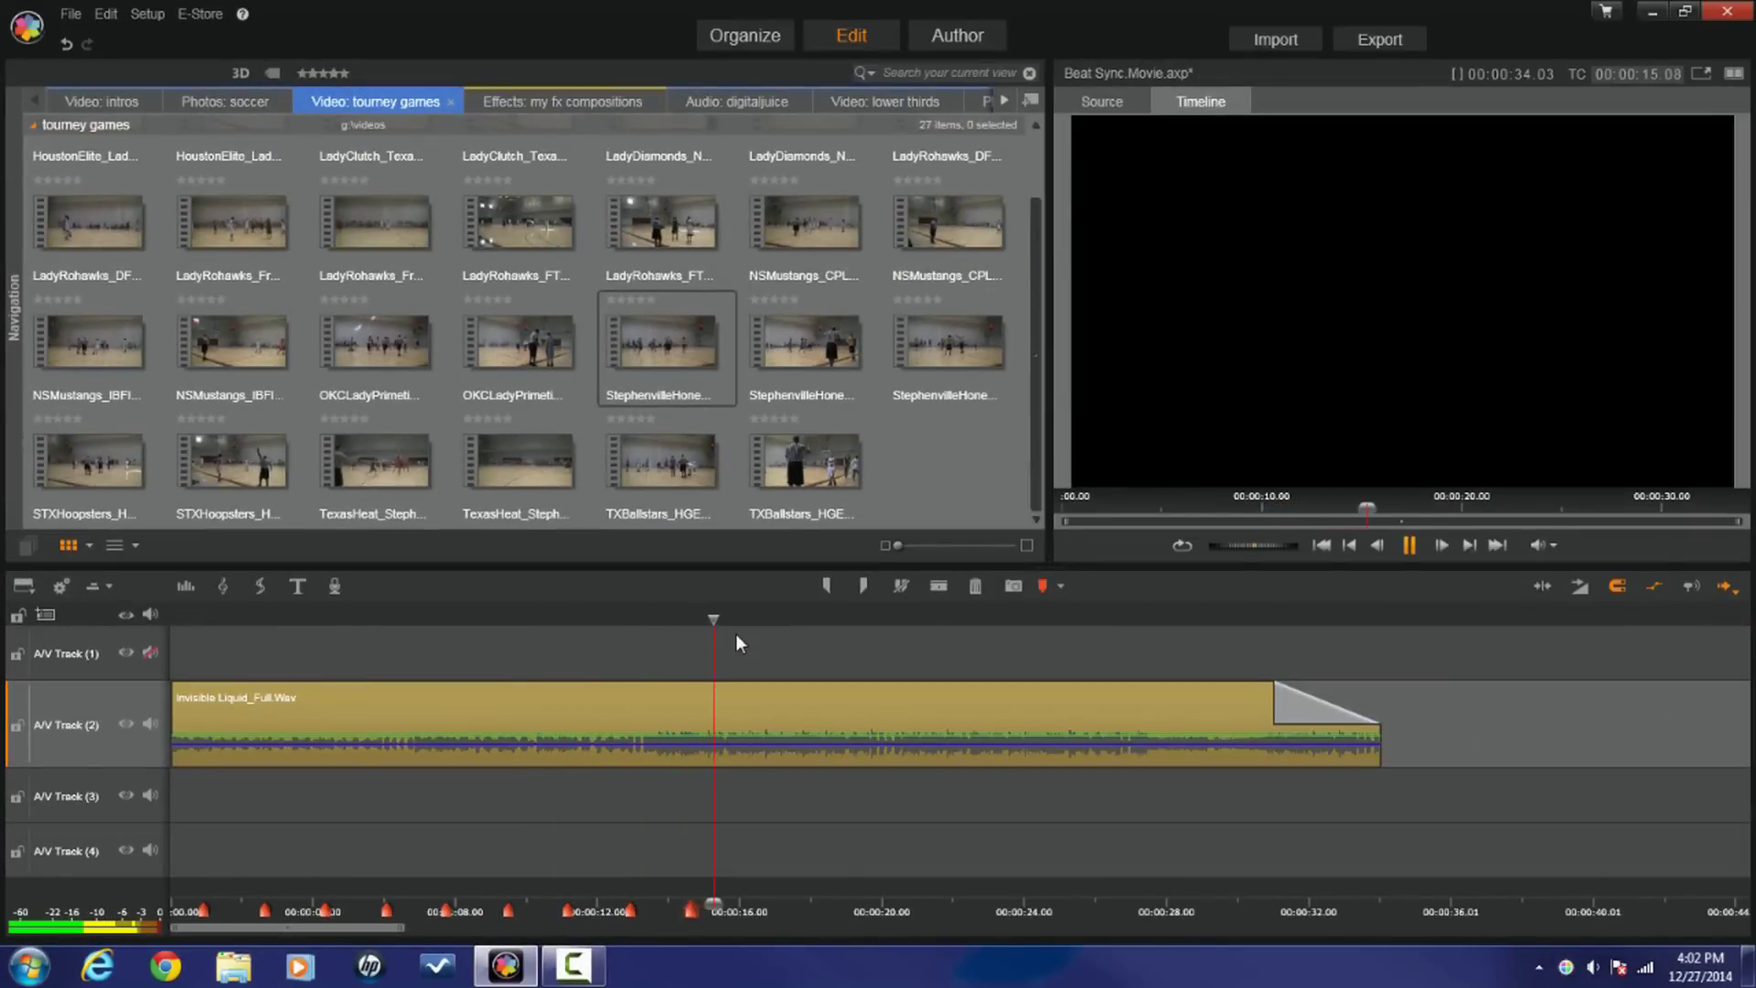
{"action": "key", "text": "m"}
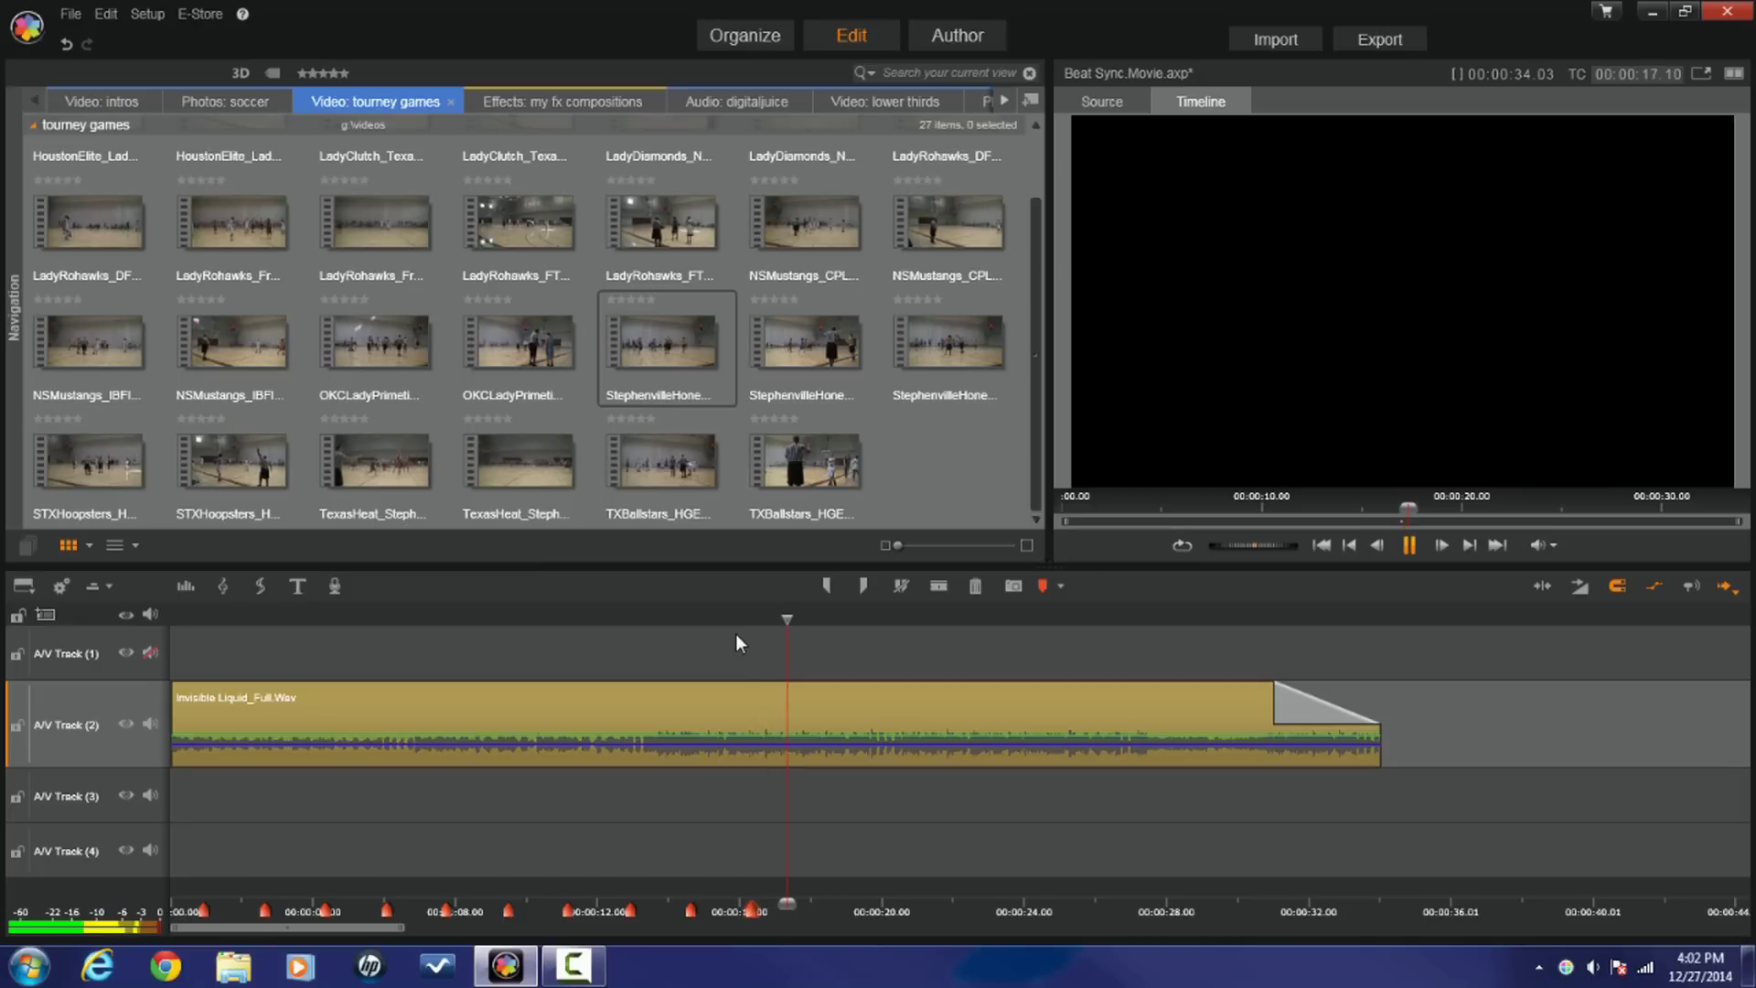
{"action": "key", "text": "m"}
{"action": "key", "text": "space"}
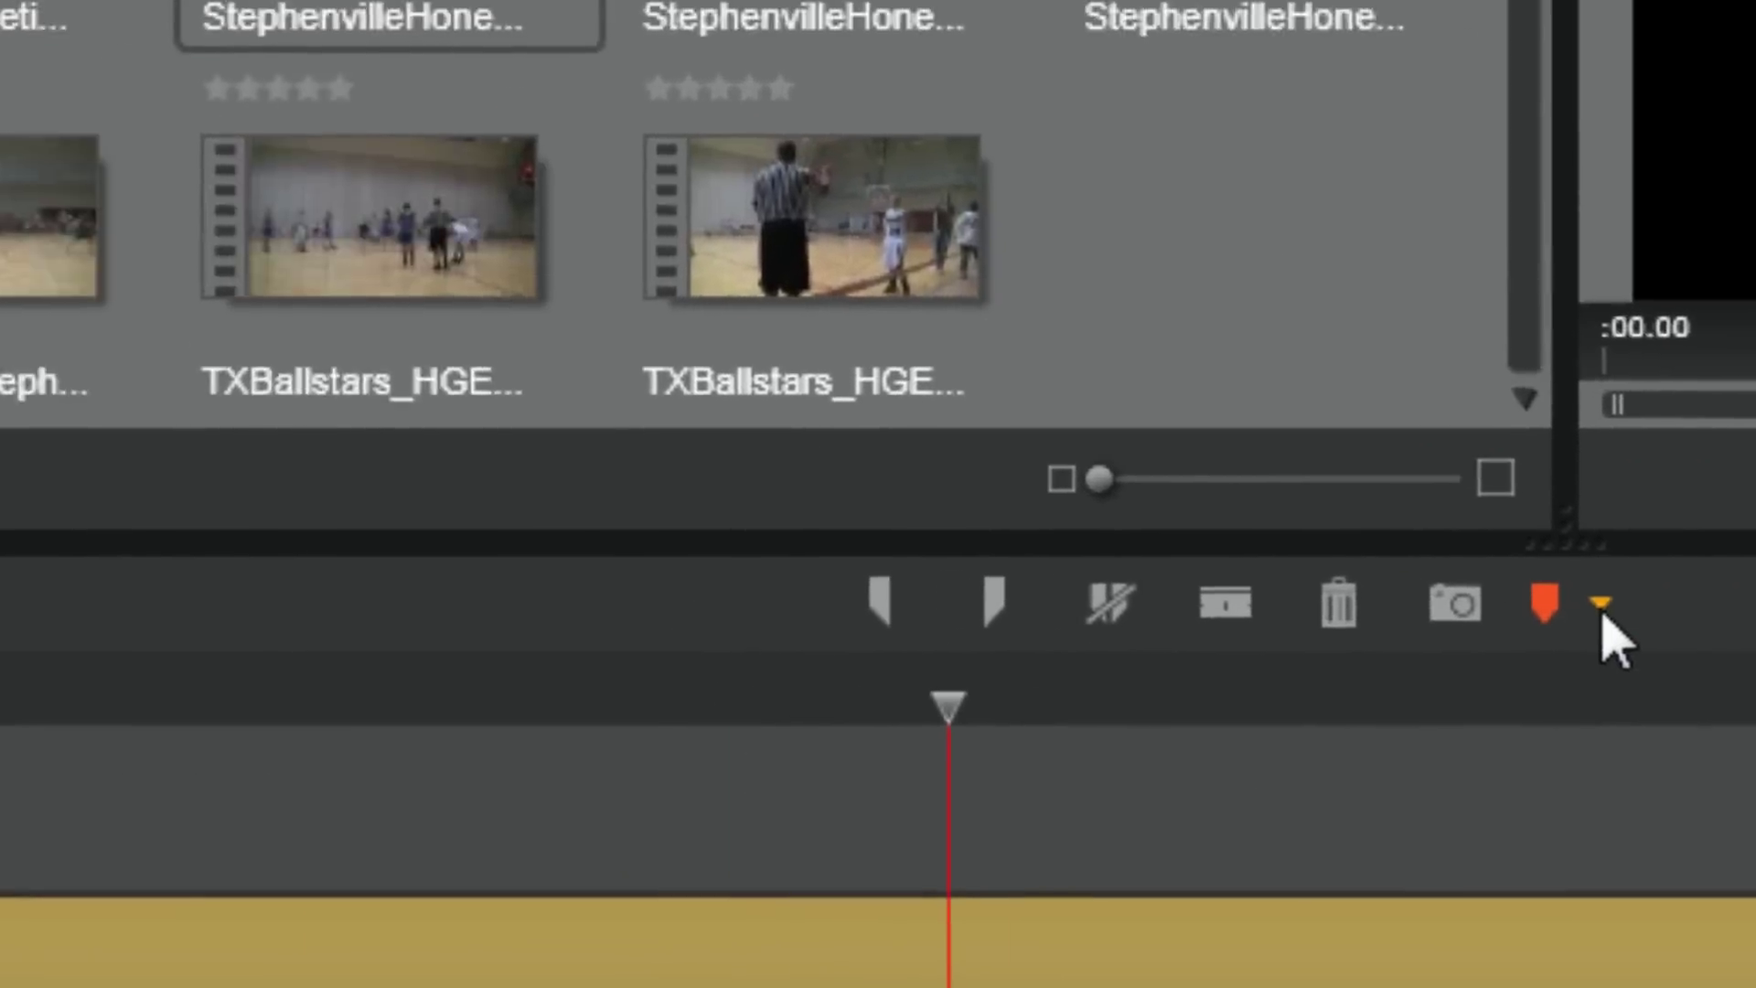
- Clear every beat marker with the Marker Panel's Delete all markers, then close the panel
{"action": "left_click", "coordinate": [977, 561]}
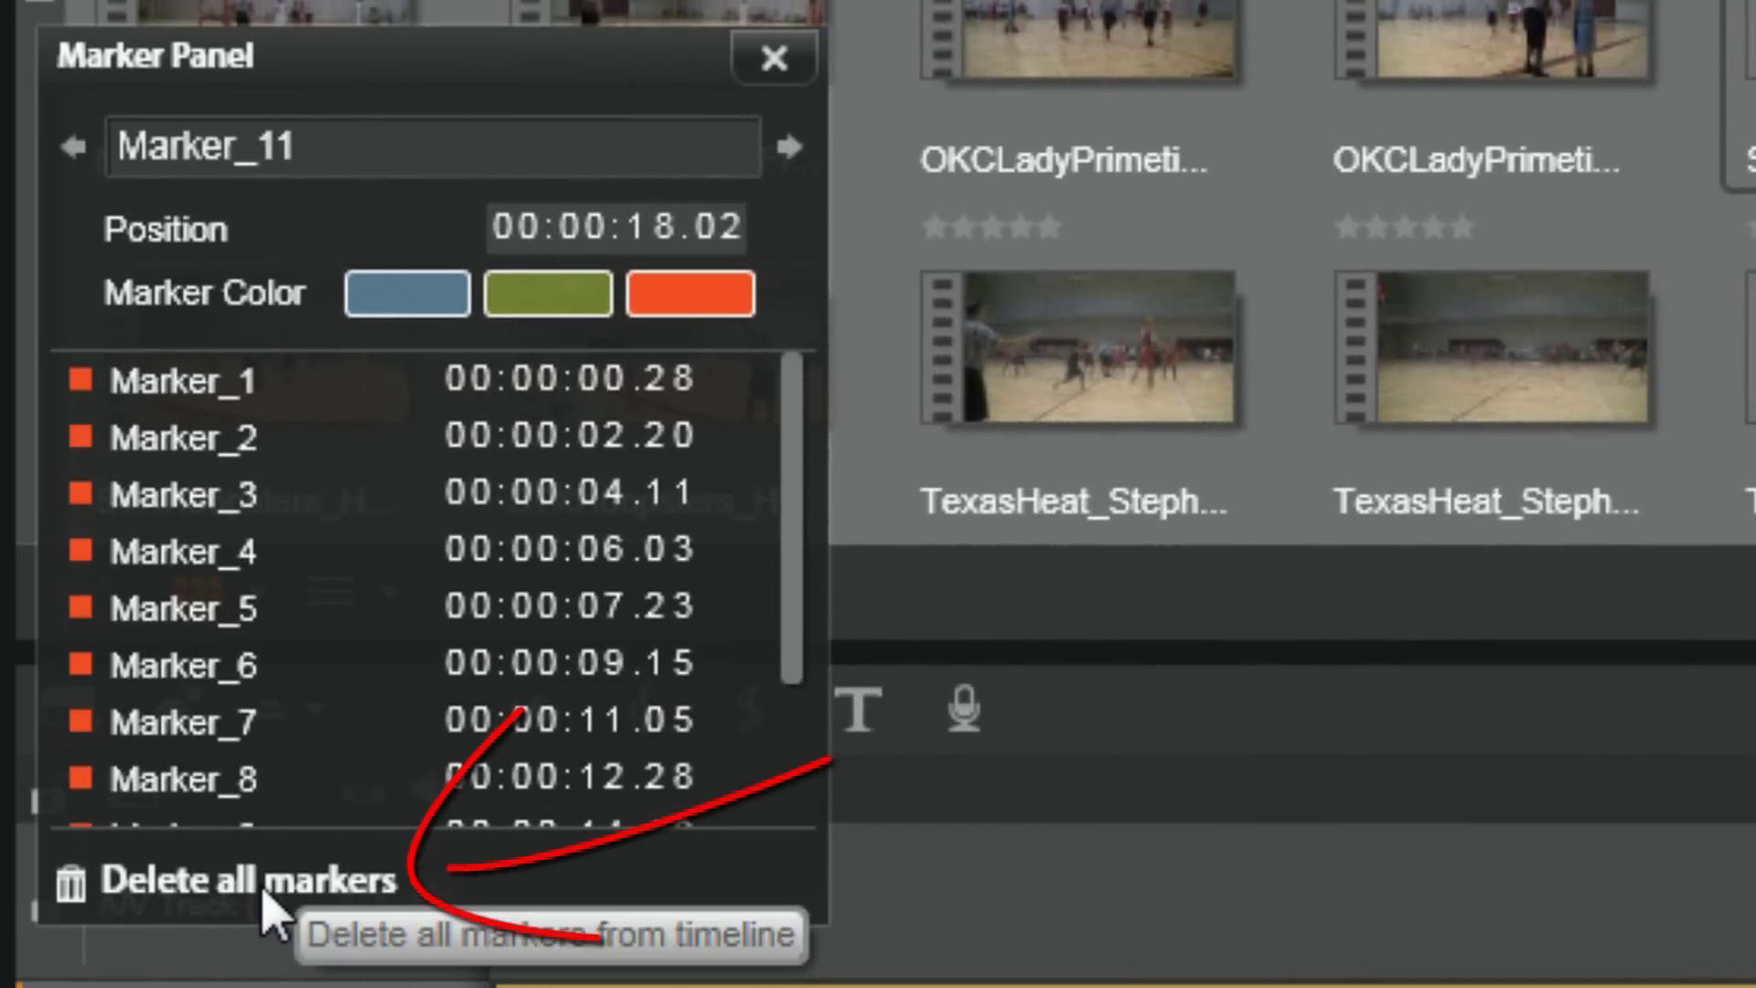
{"action": "left_click", "coordinate": [265, 899]}
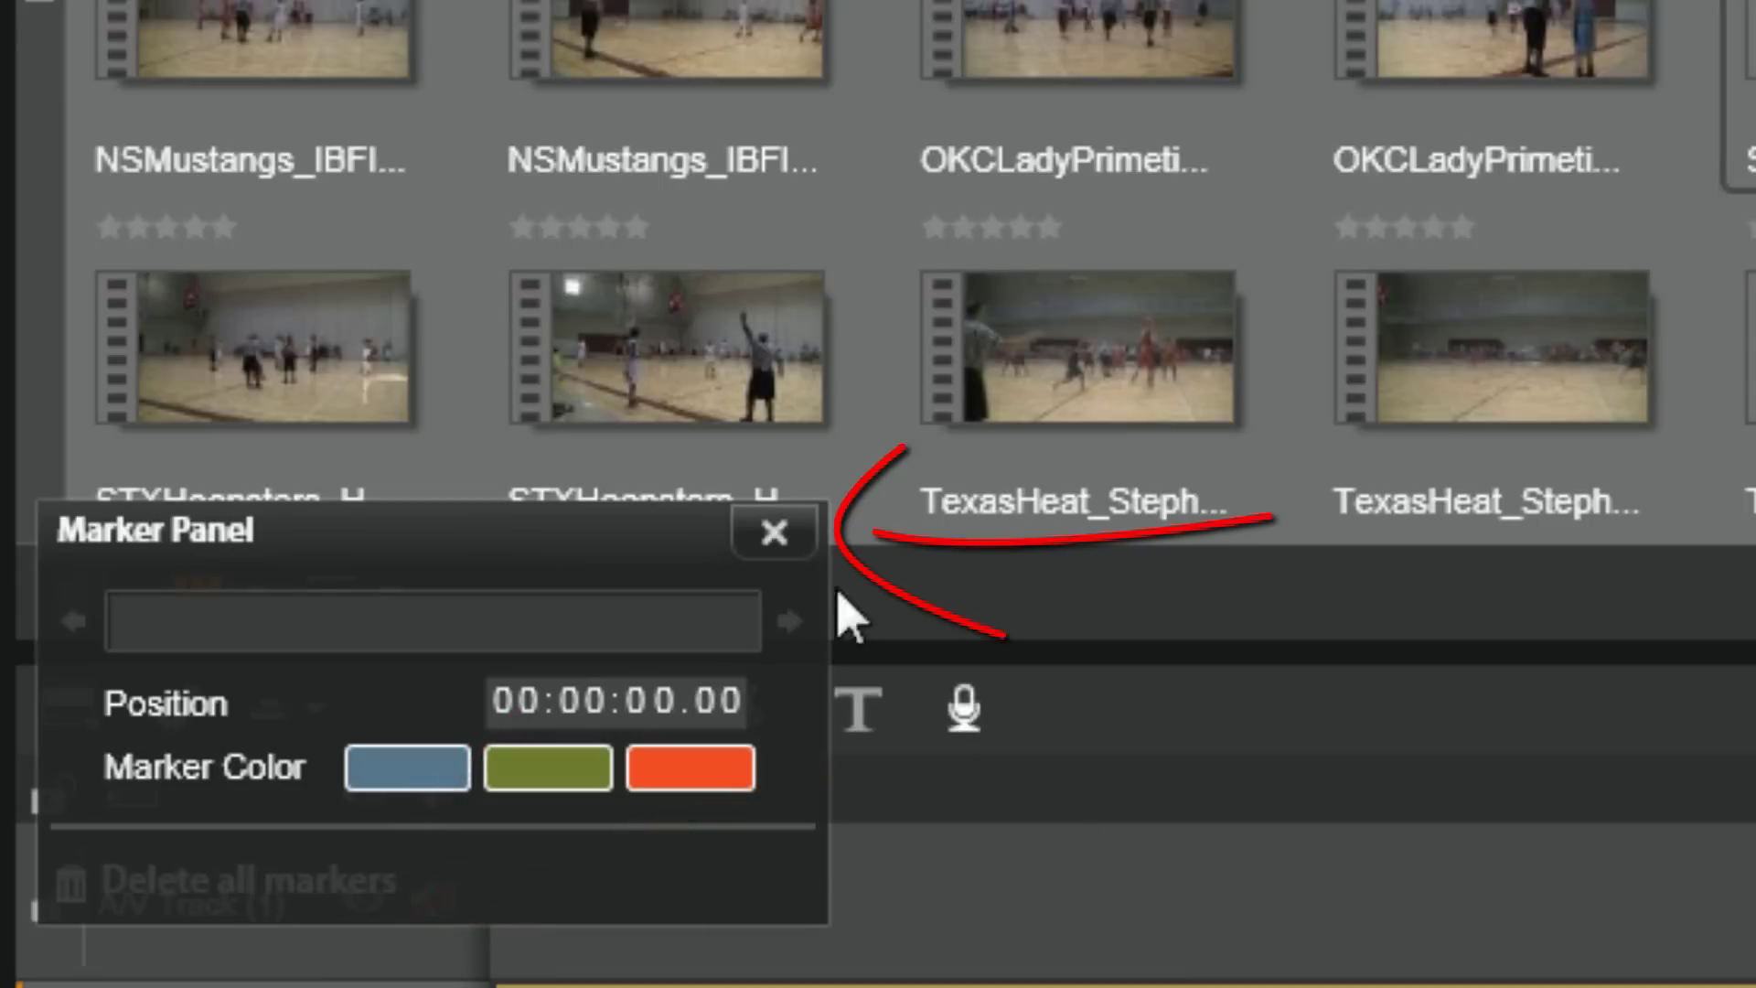
{"action": "left_click", "coordinate": [773, 532]}
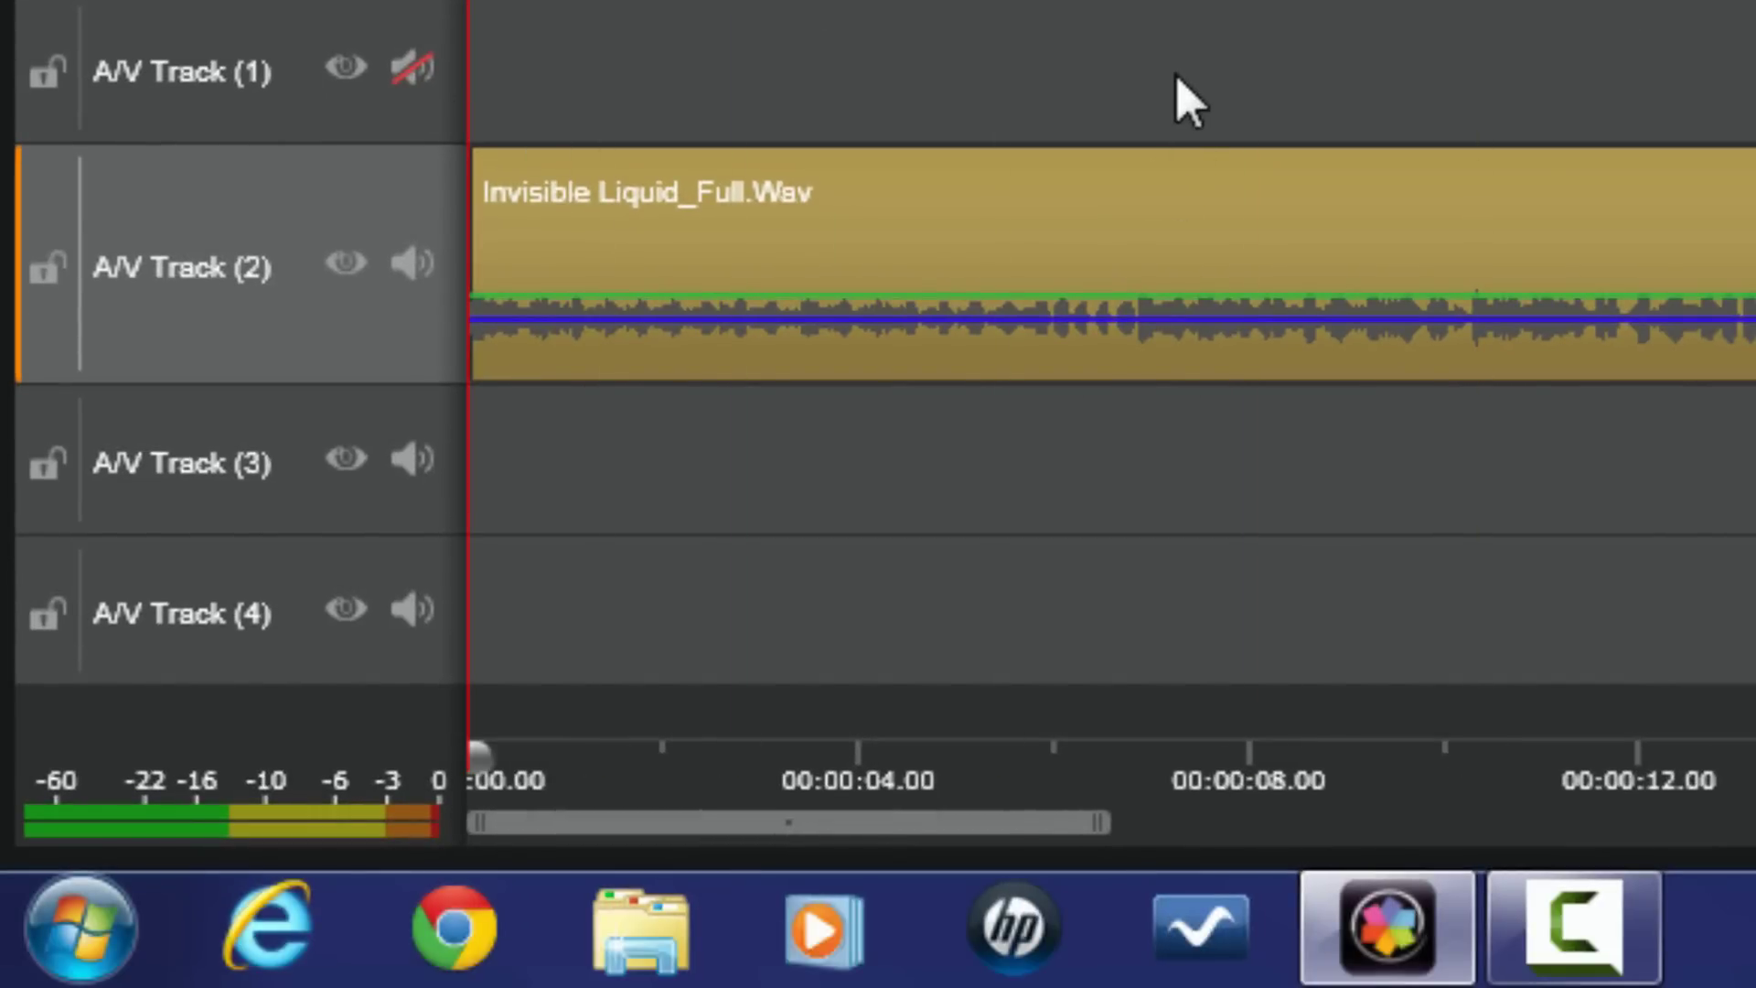
- Mark seven beats up to just past 12 seconds, then return the playhead to 00:00:00.00
{"action": "key", "text": "space"}
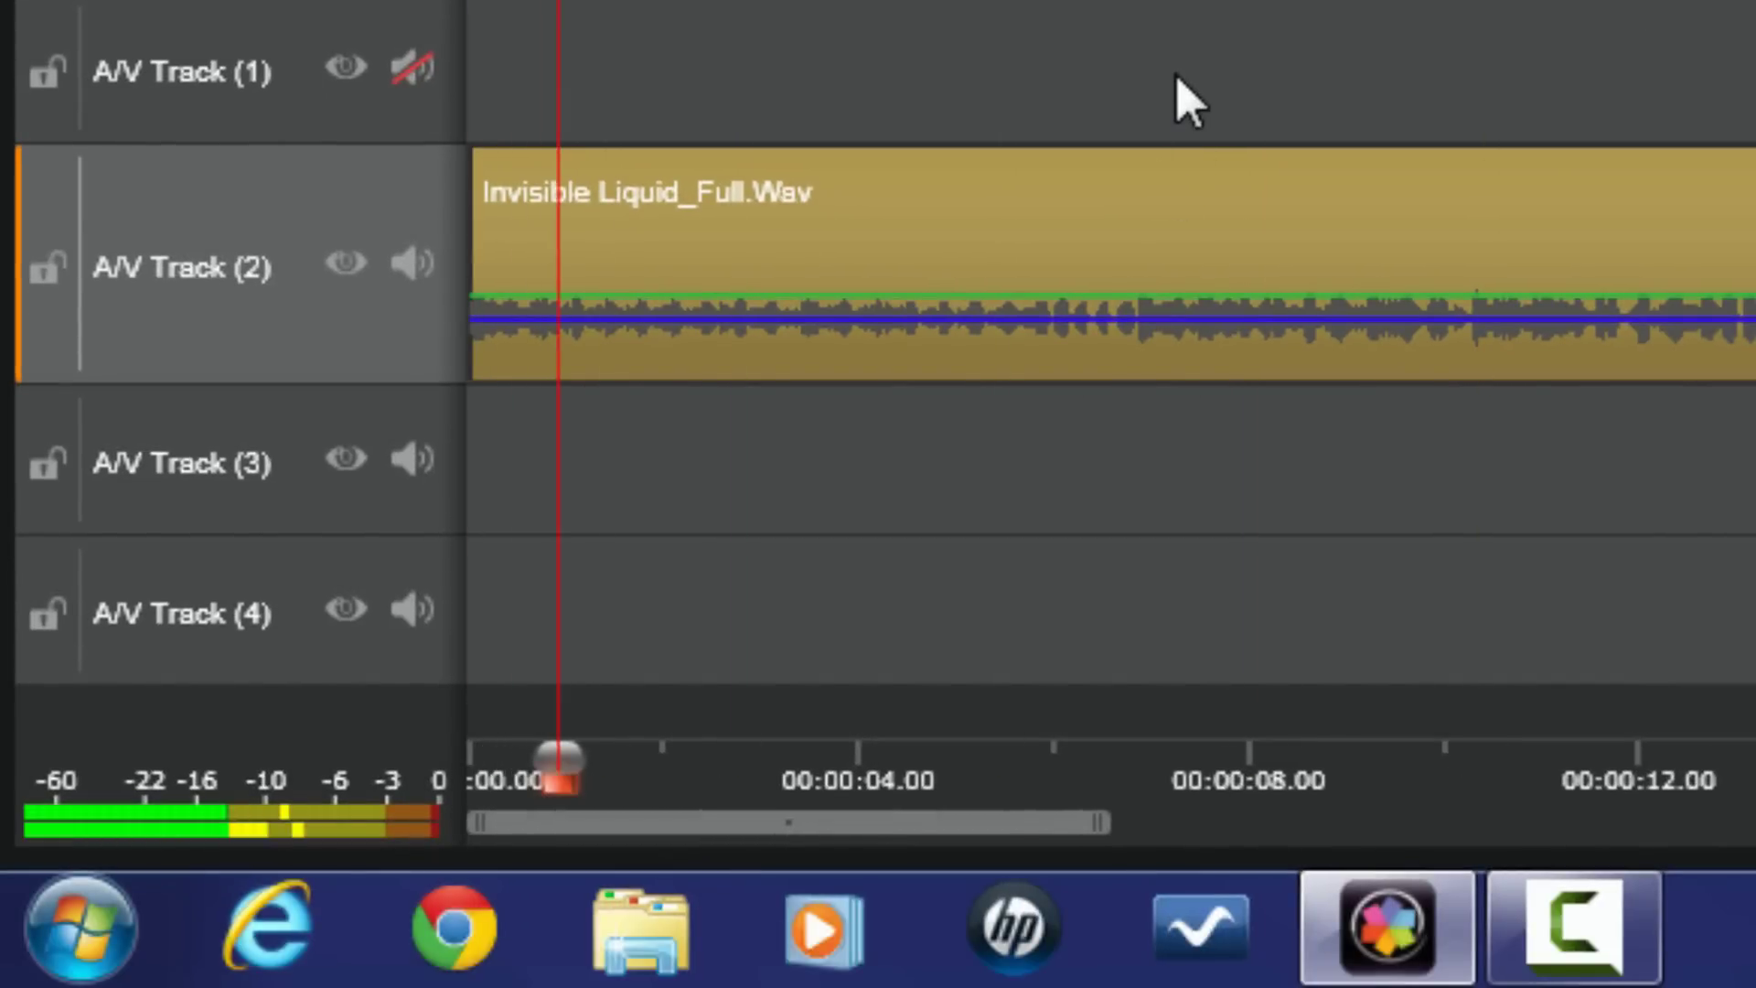
{"action": "key", "text": "m"}
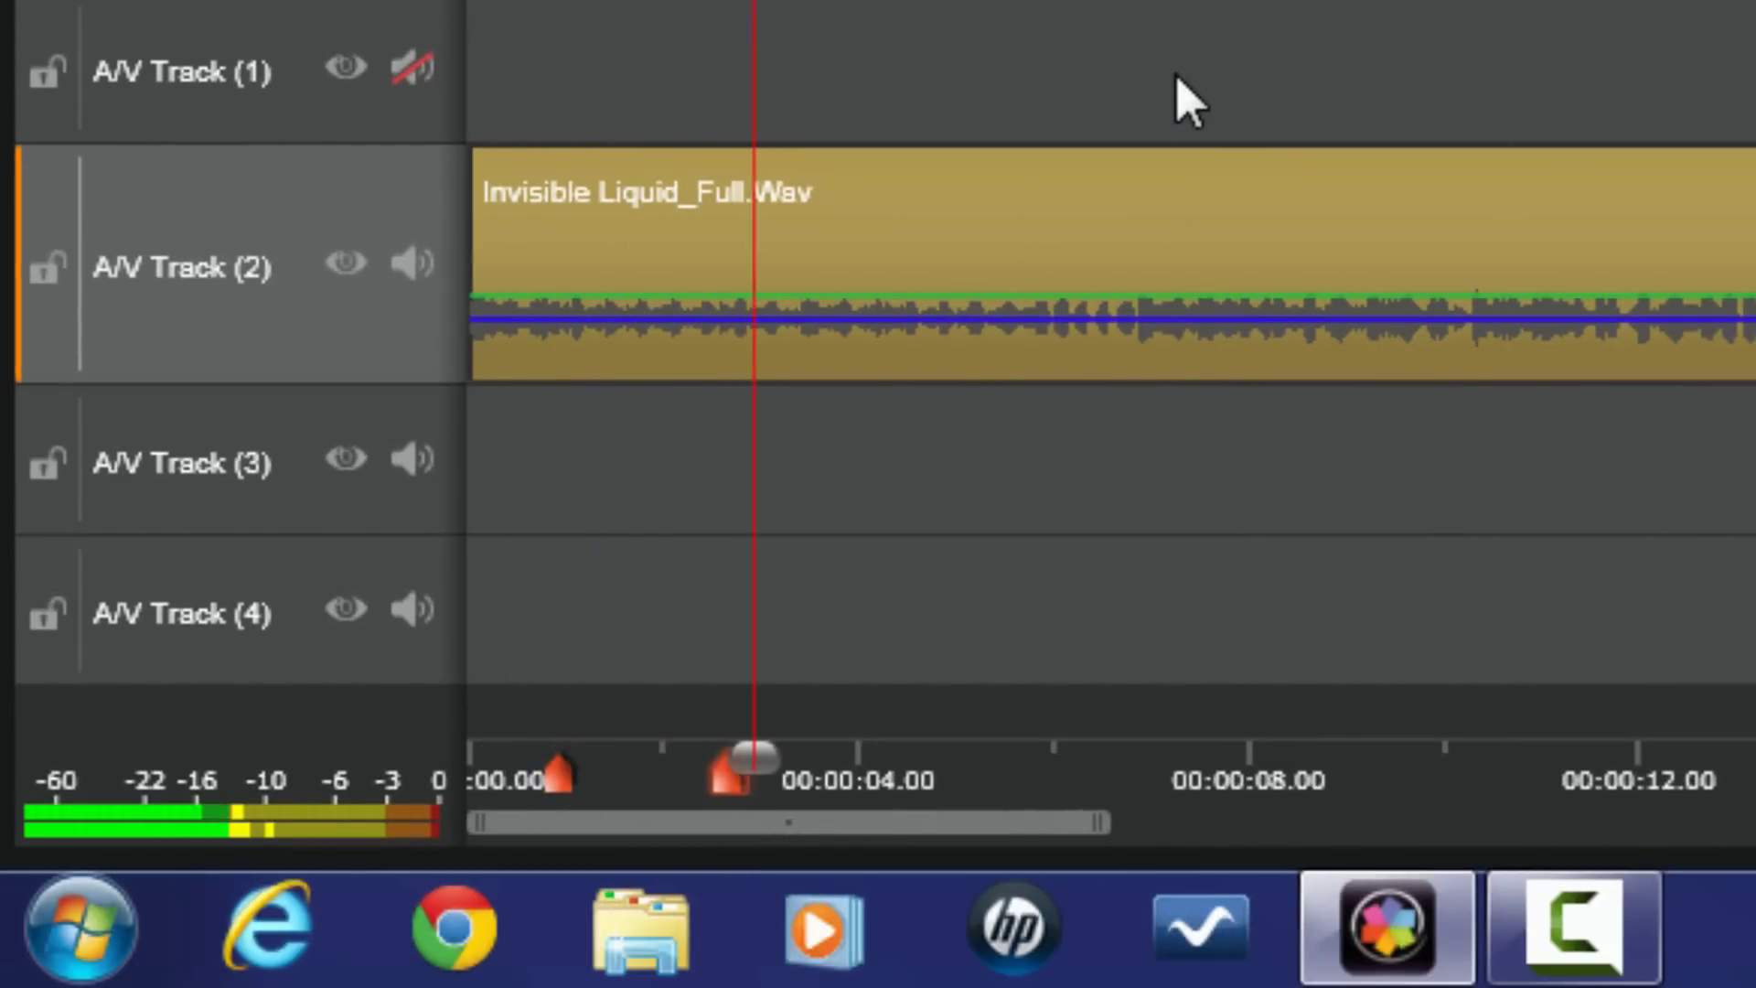
{"action": "key", "text": "m"}
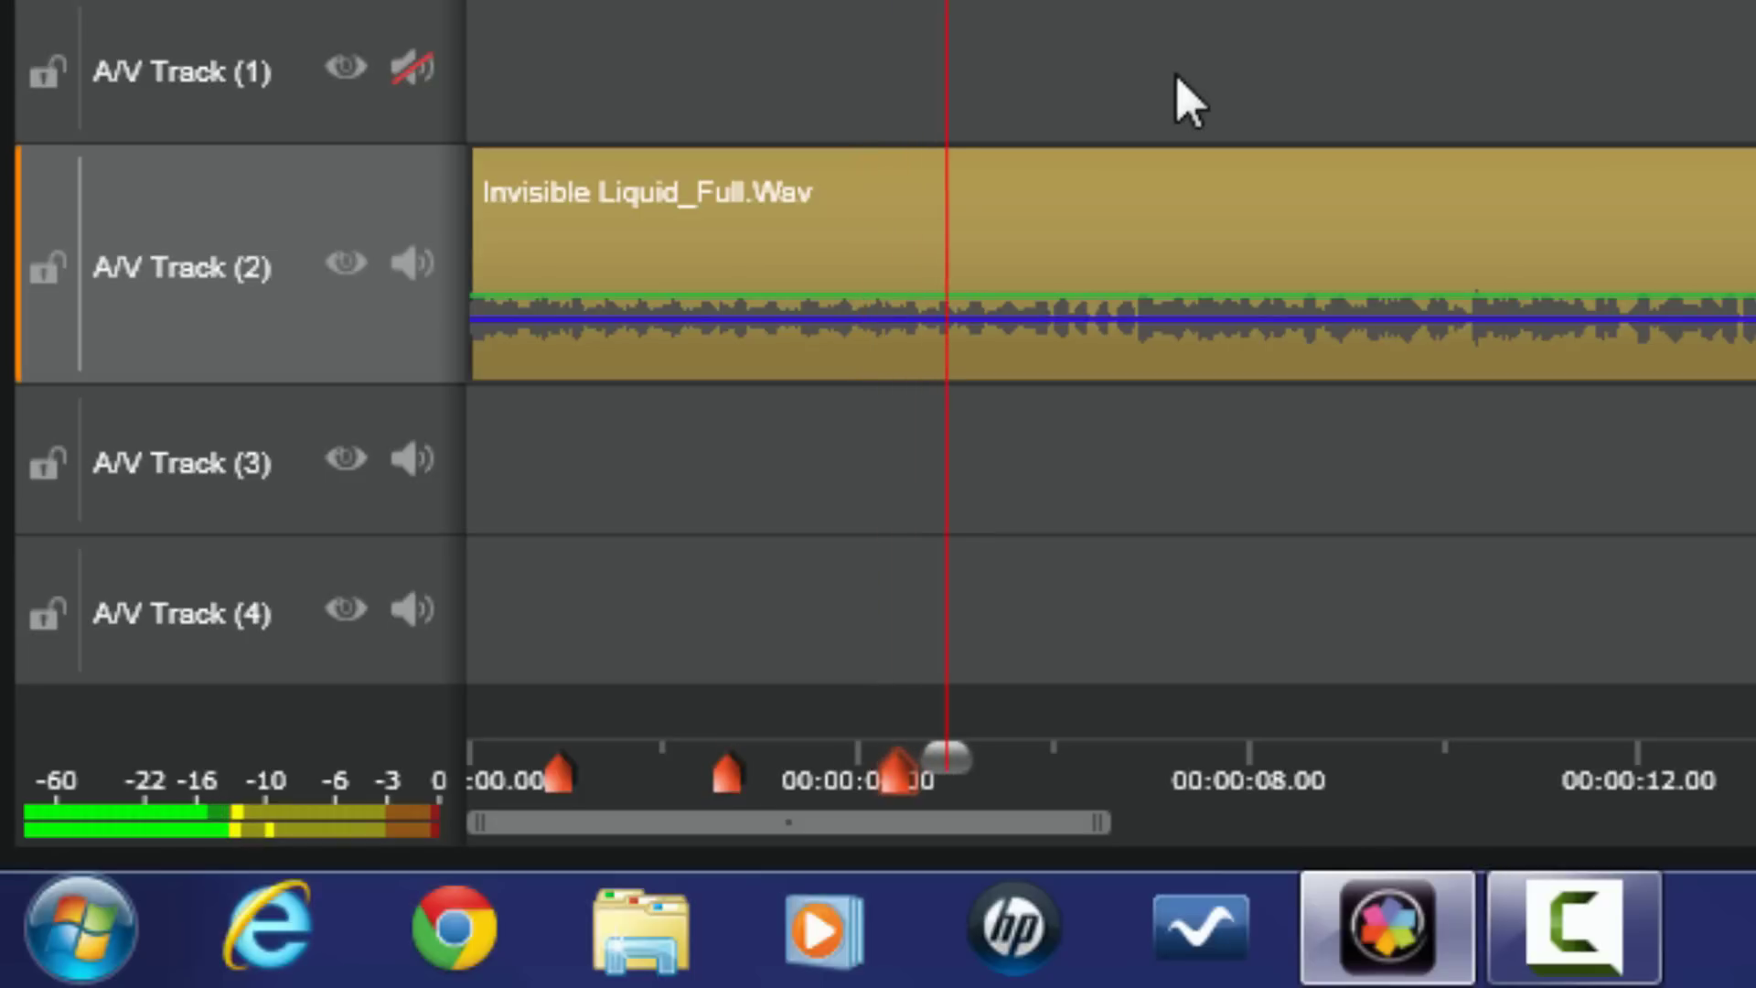
{"action": "key", "text": "m"}
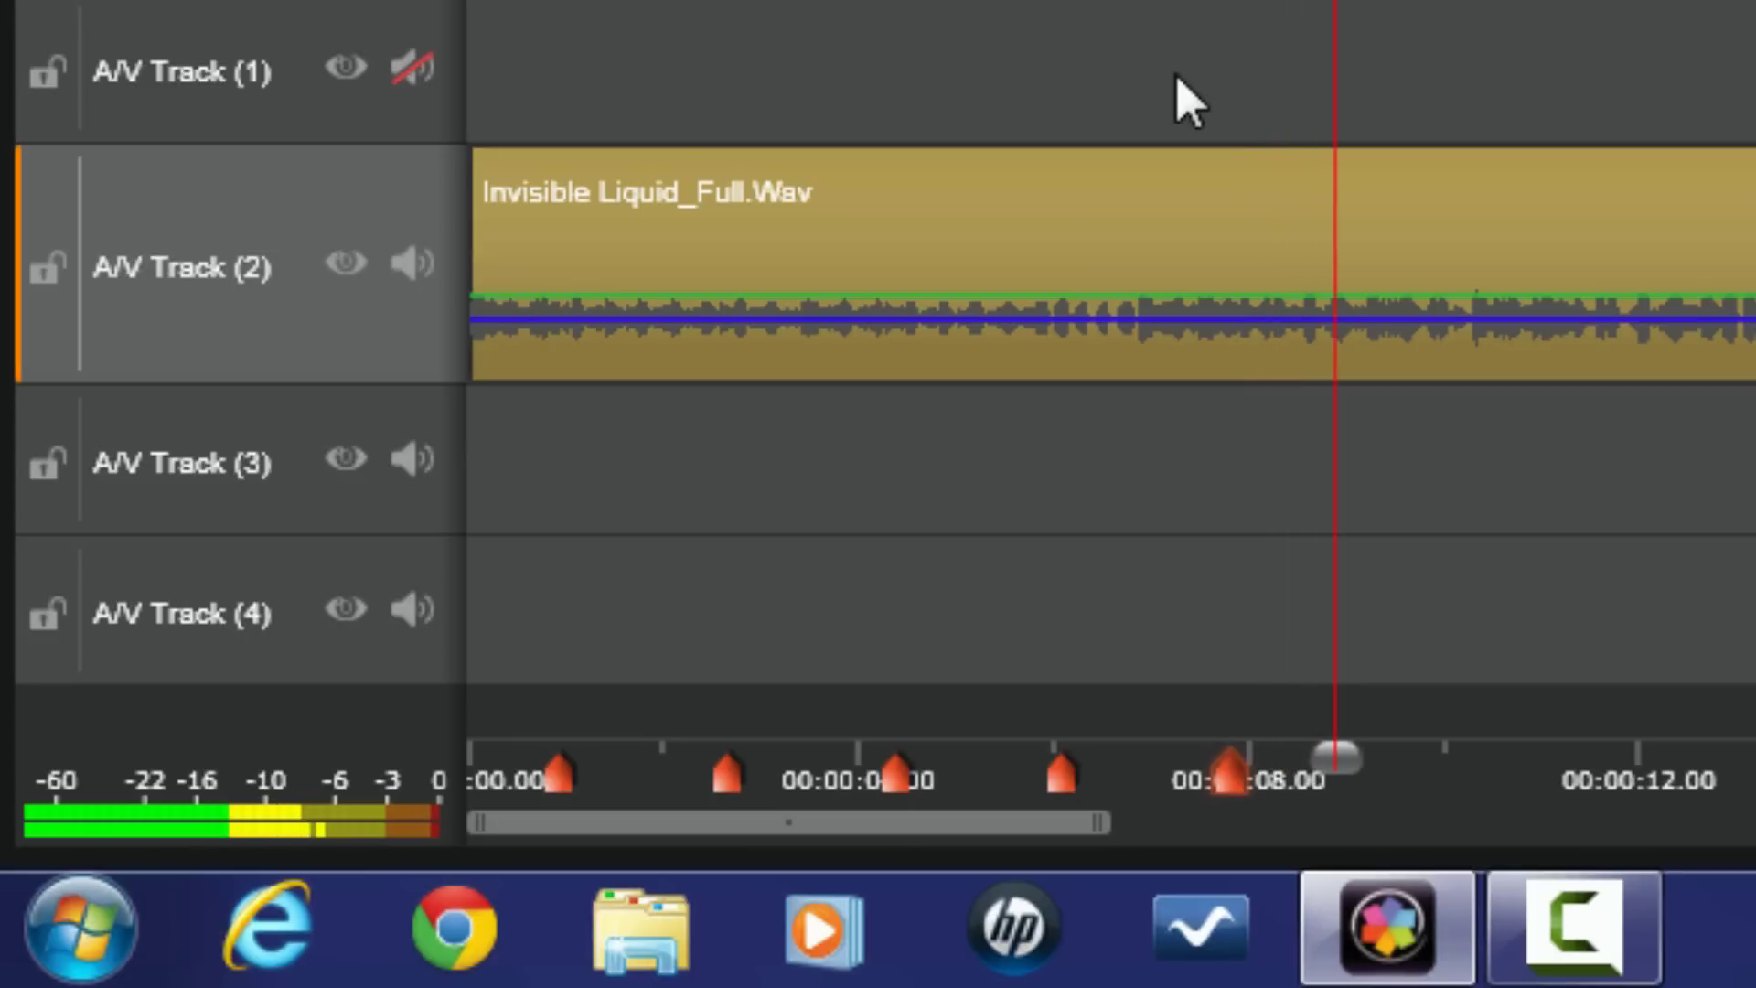
{"action": "key", "text": "m"}
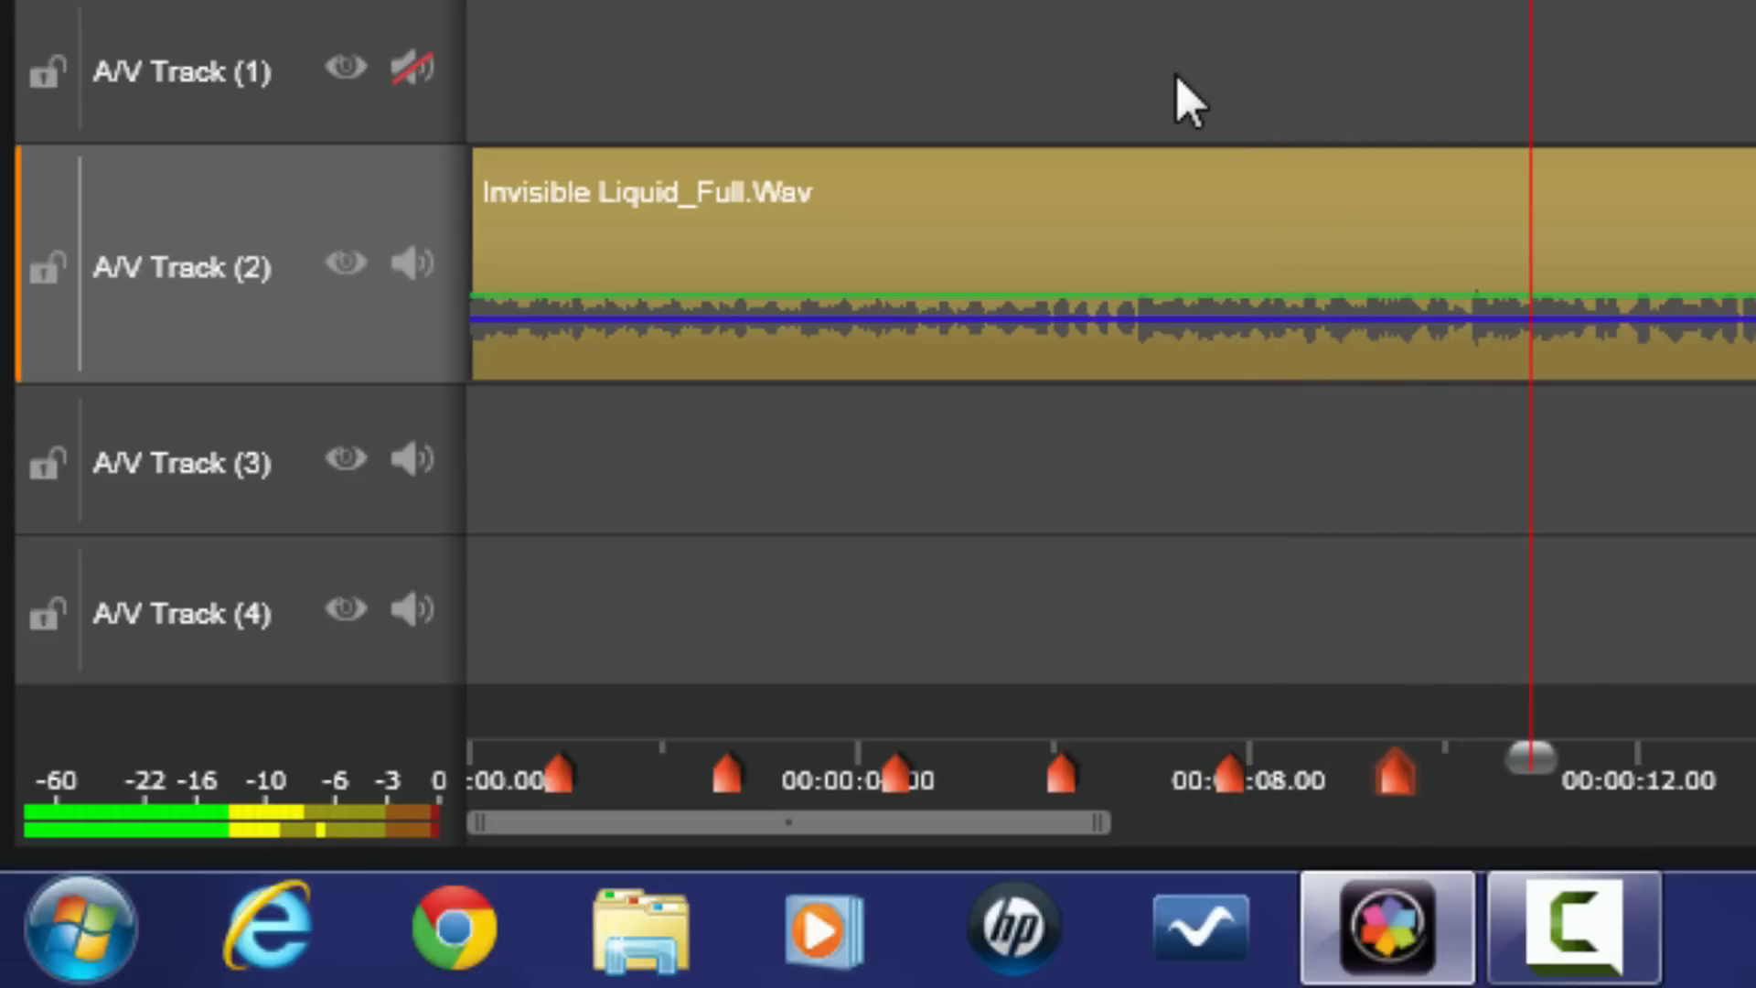
{"action": "key", "text": "m"}
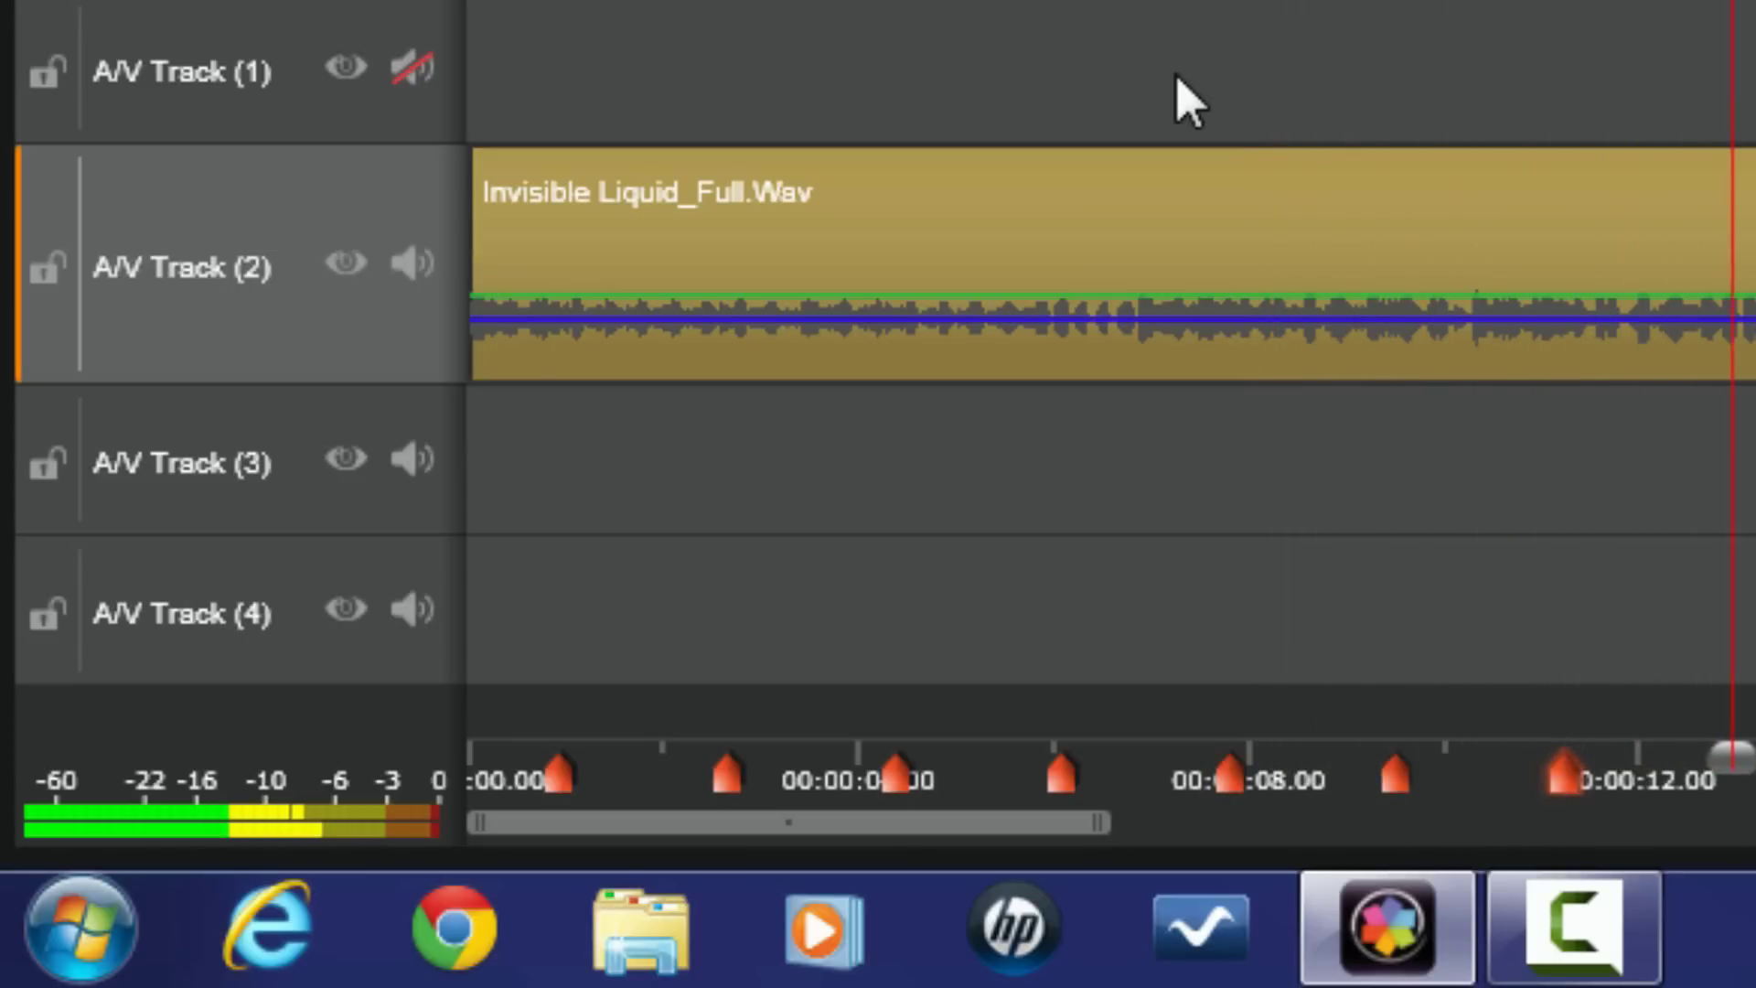
{"action": "key", "text": "m"}
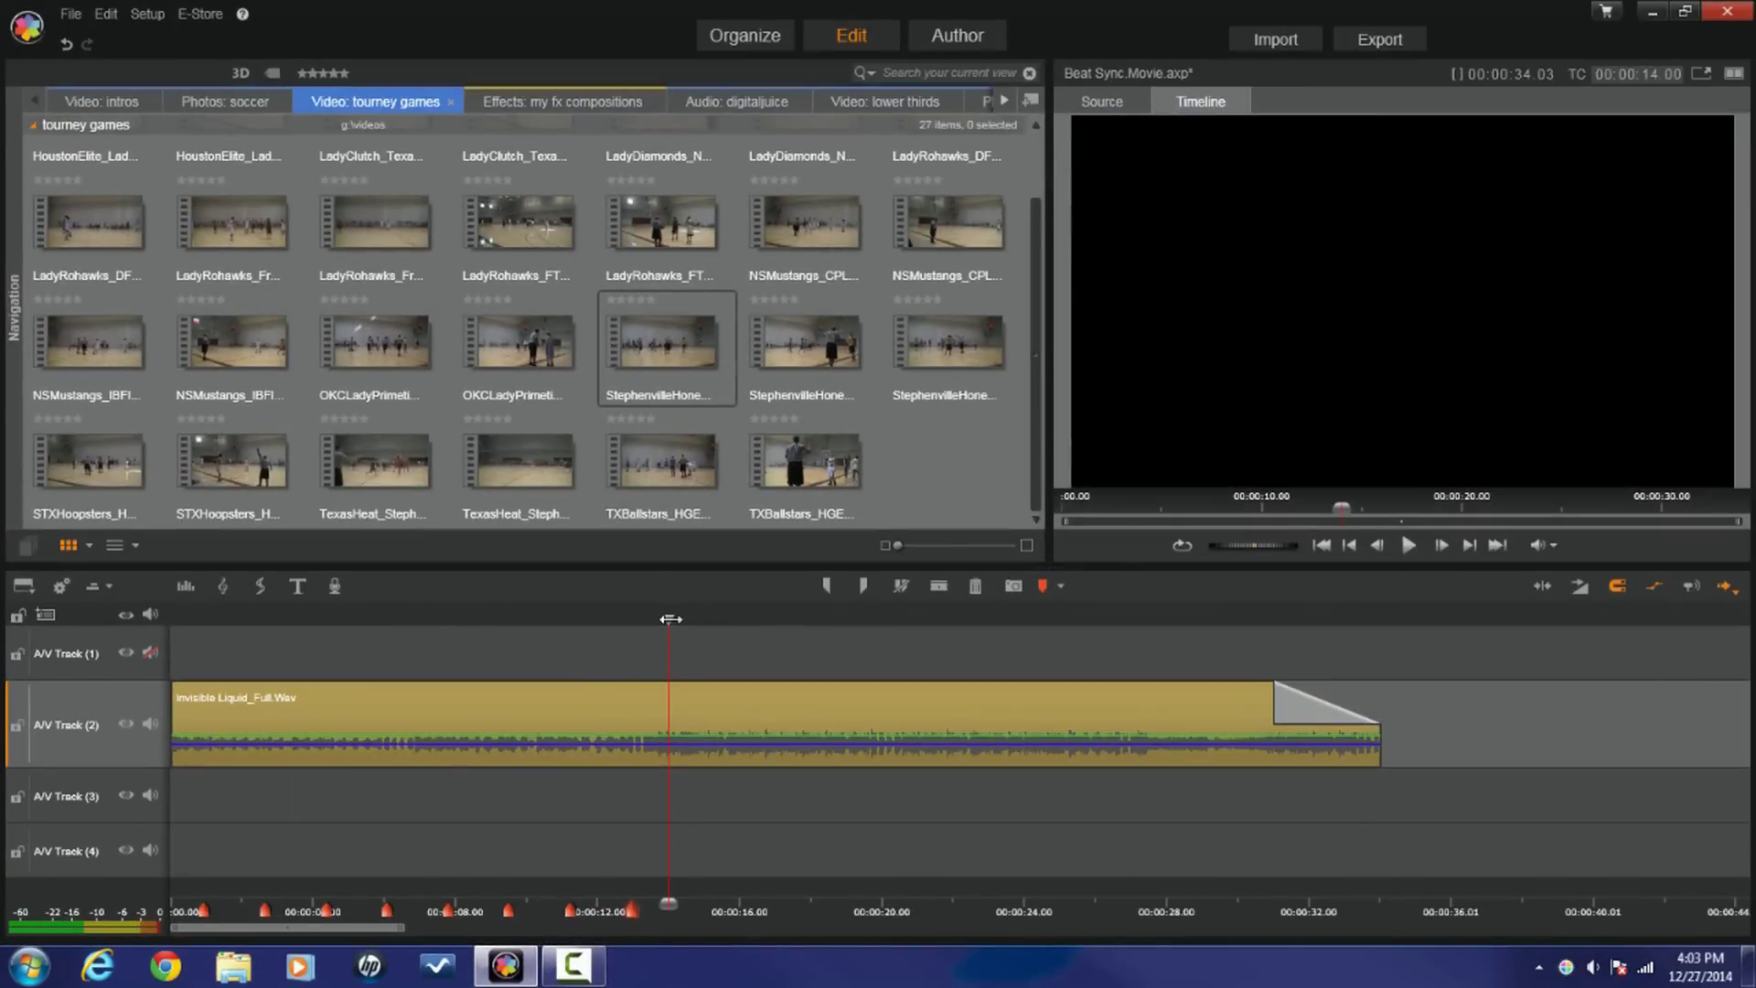
{"action": "left_click_drag", "start_coordinate": [670, 619], "coordinate": [132, 656]}
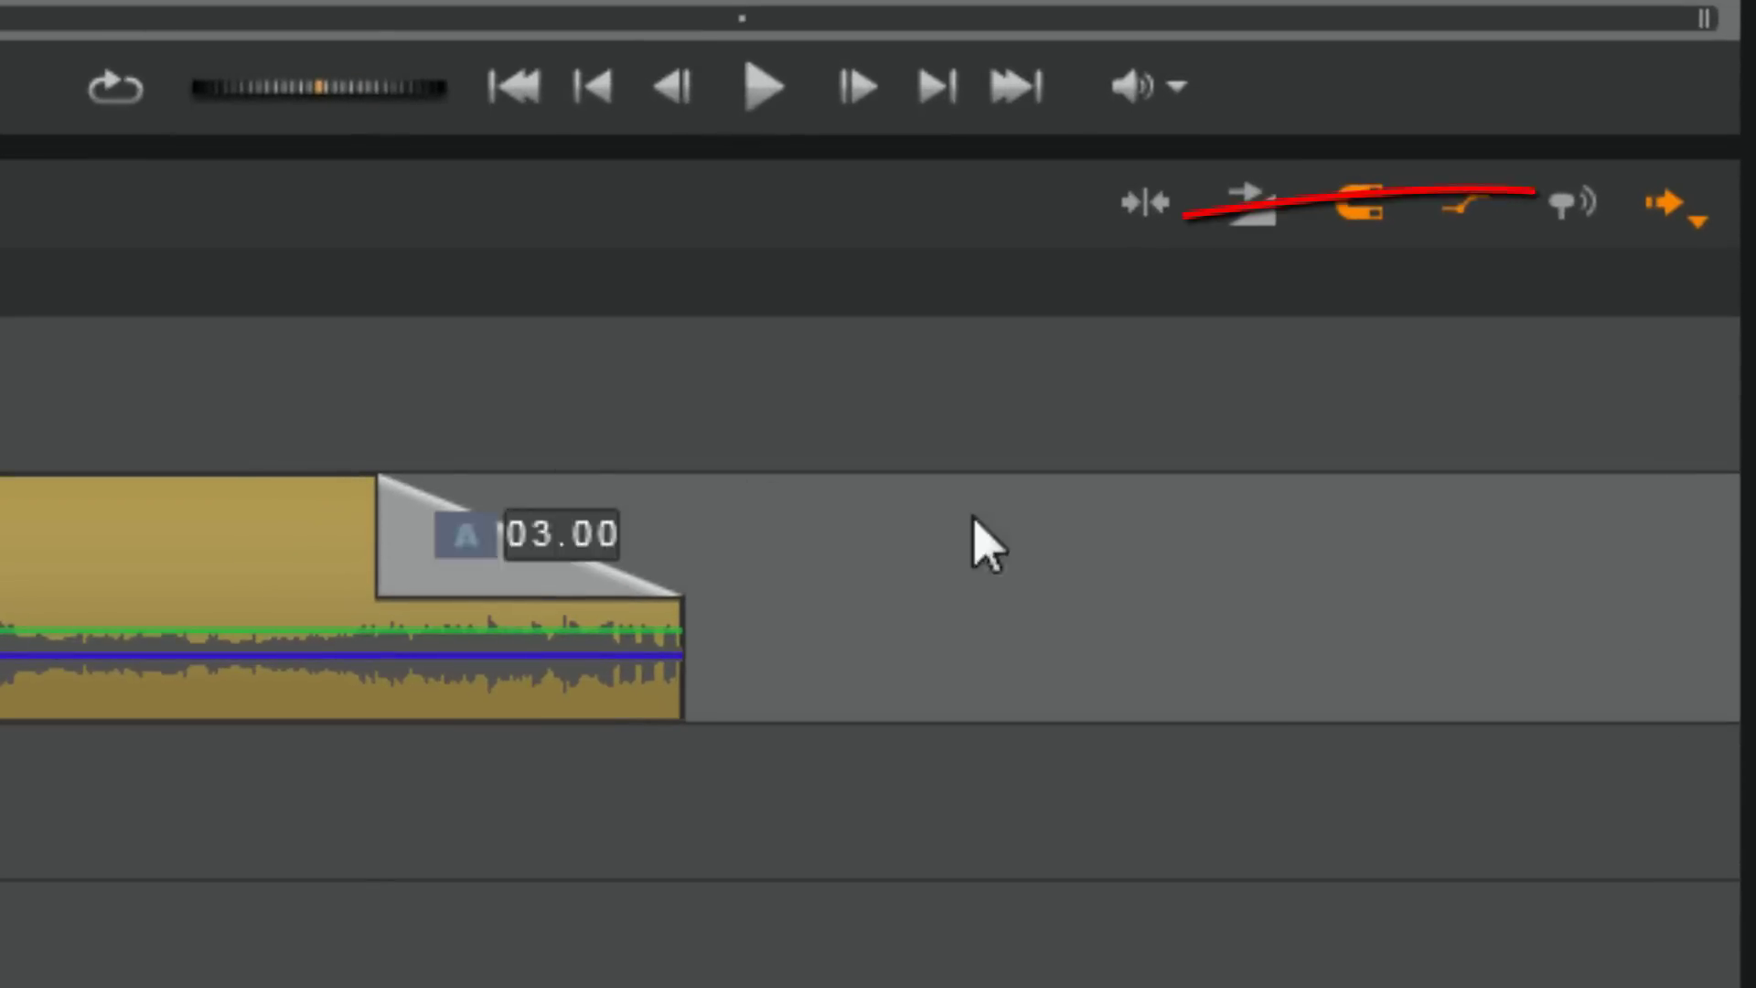
{"action": "left_click", "coordinate": [1697, 233]}
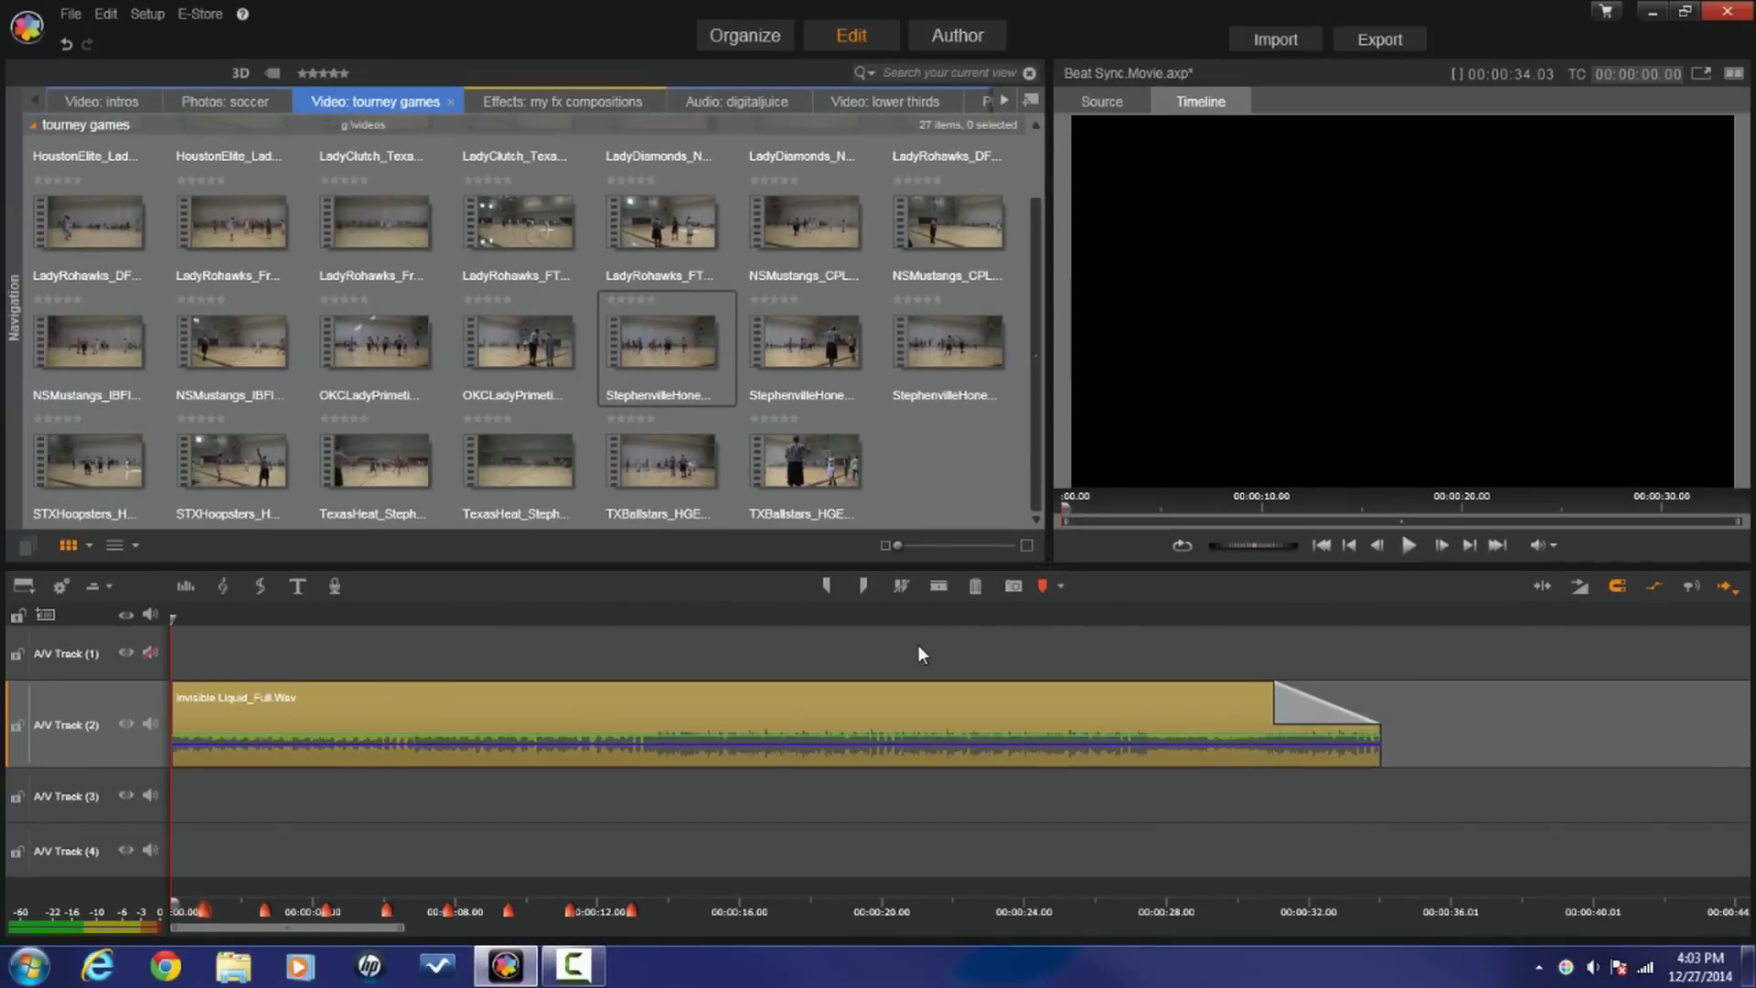
{"action": "left_click", "coordinate": [964, 223]}
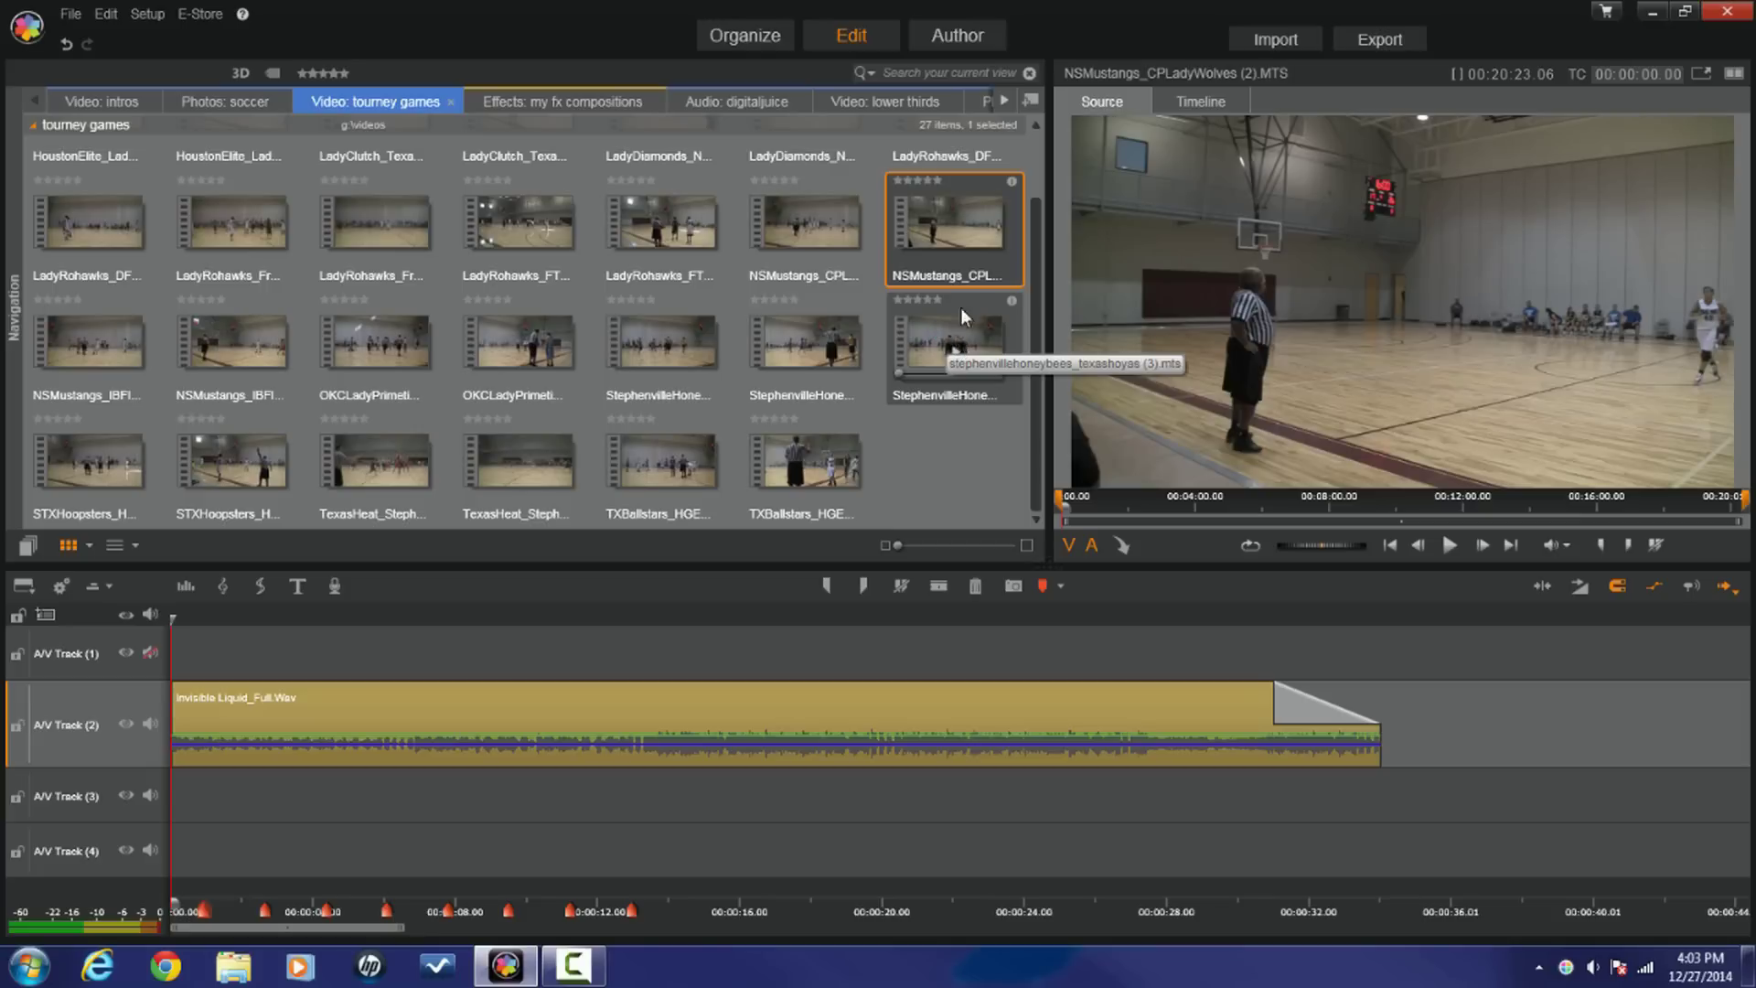
- Add three StephenvilleHoneyBees clips to the NSMustangs selection and drop all four onto A/V Track (1)
{"action": "key", "text": "ctrl"}
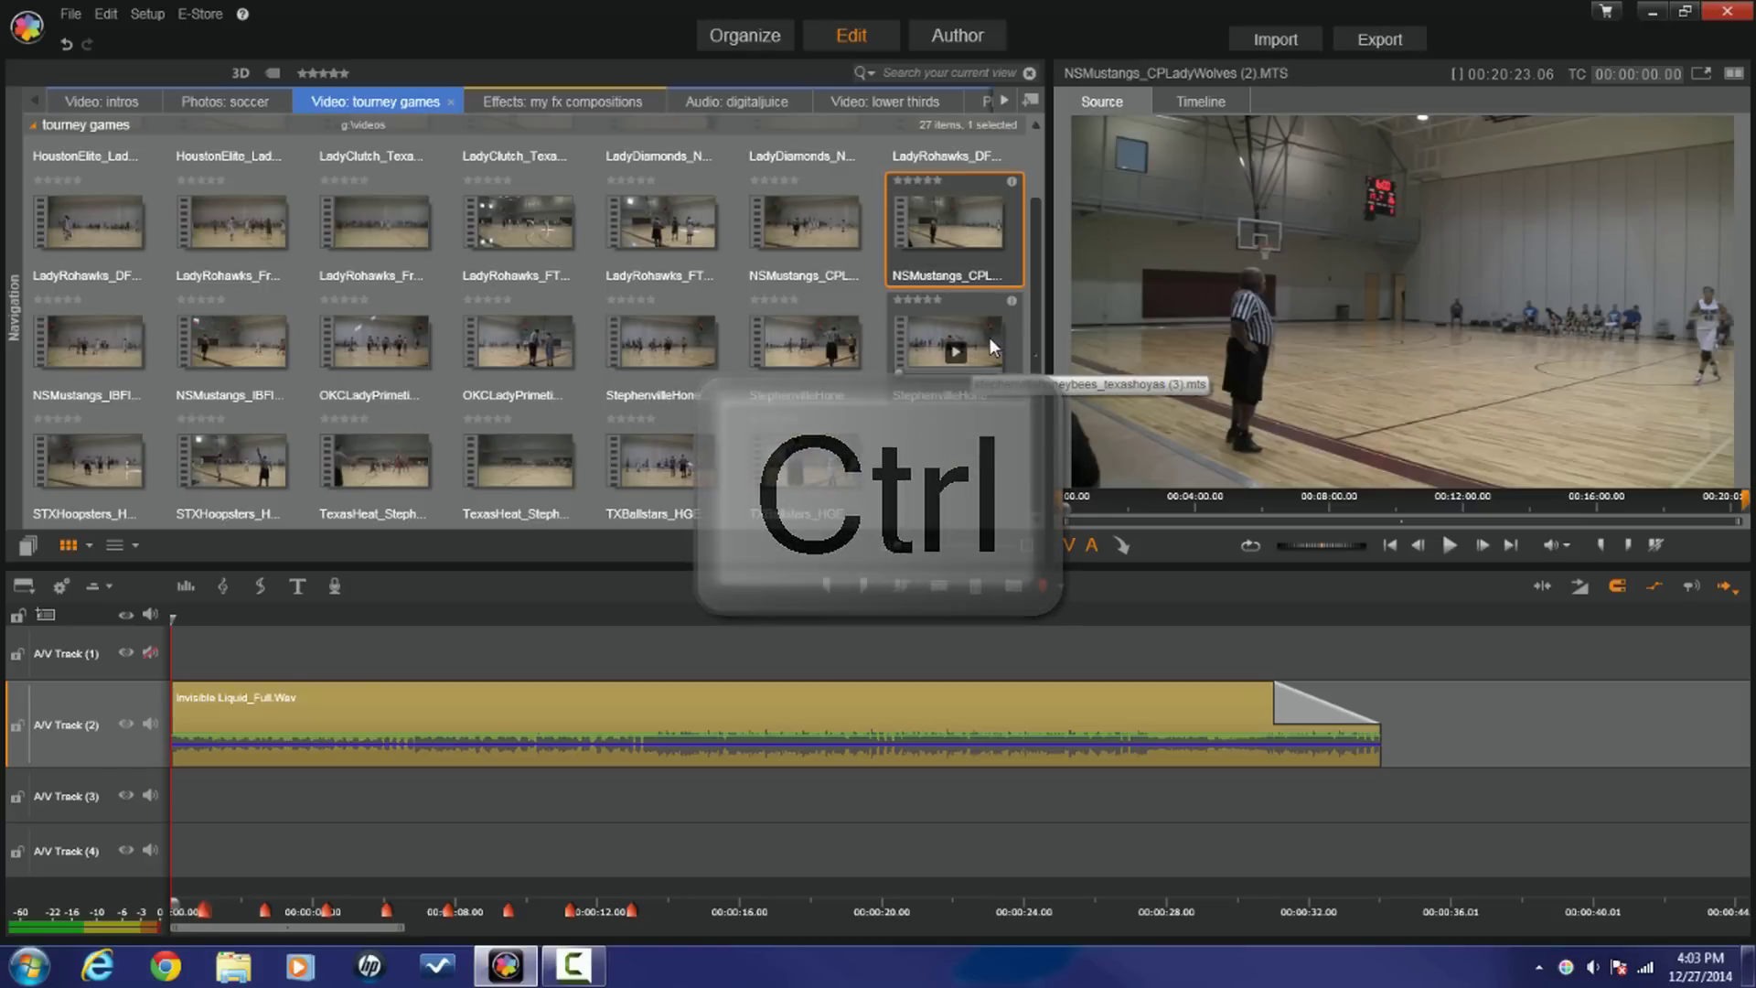
{"action": "left_click", "coordinate": [989, 338], "text": "ctrl"}
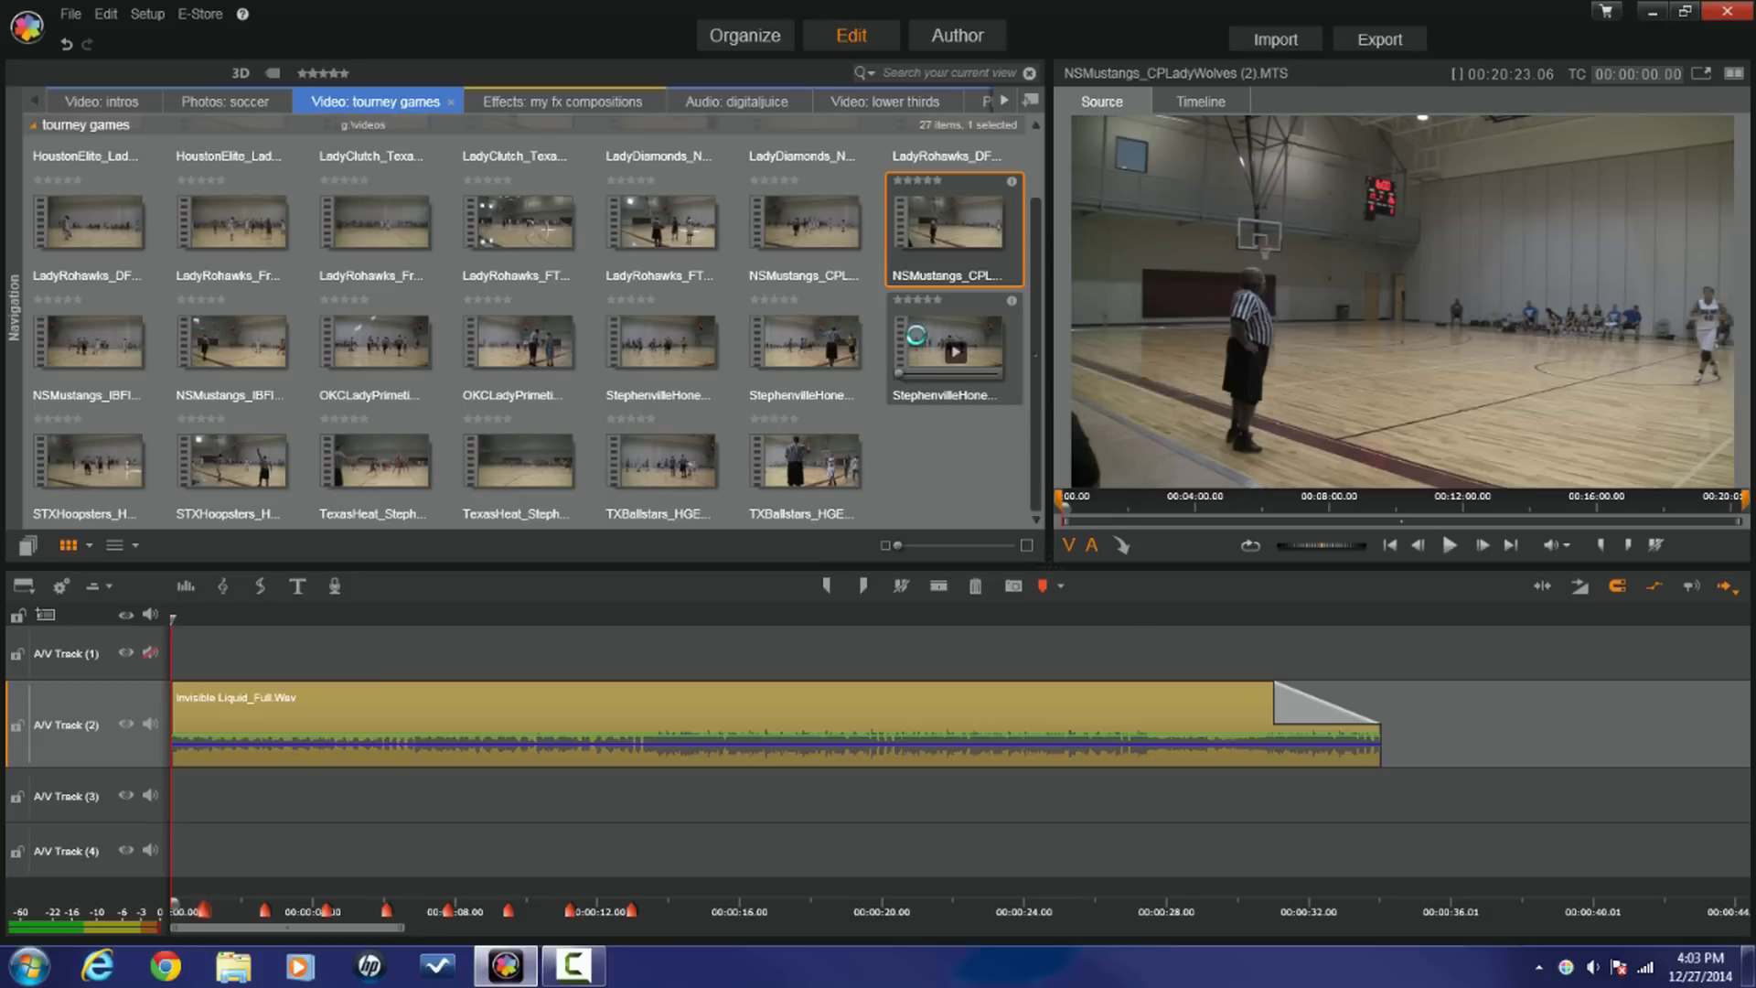
{"action": "left_click", "coordinate": [784, 336], "text": "ctrl"}
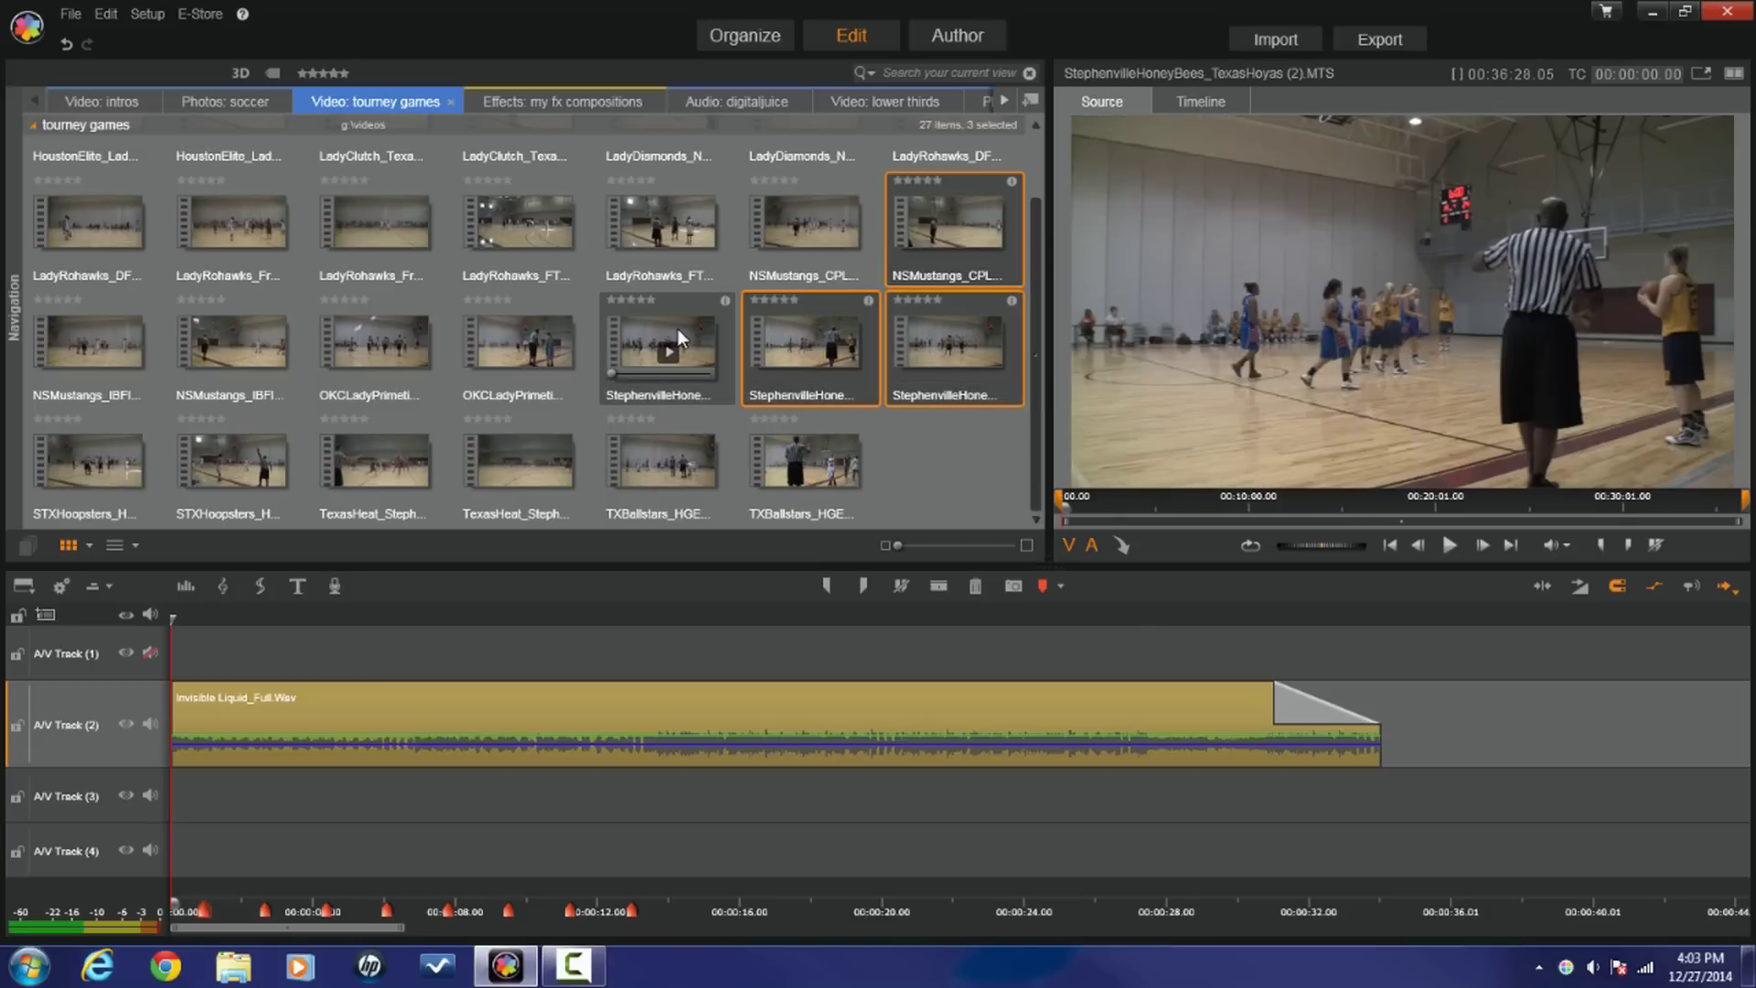
{"action": "left_click", "coordinate": [678, 327], "text": "ctrl"}
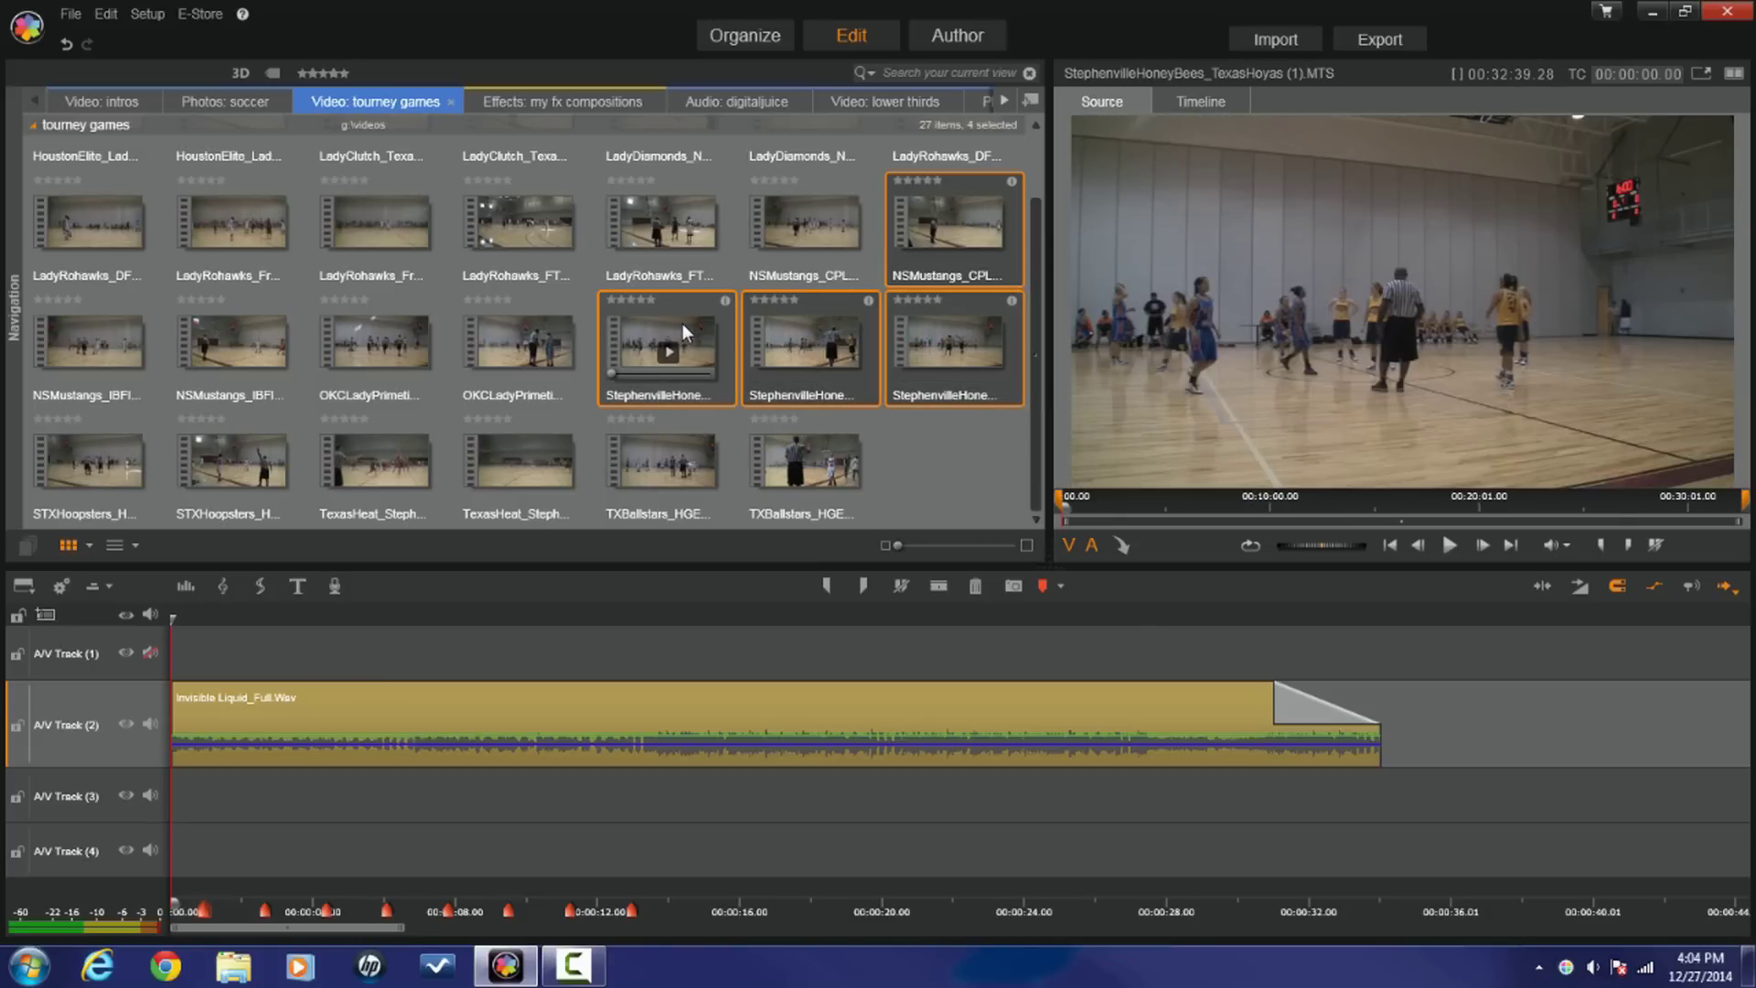
{"action": "left_click_drag", "start_coordinate": [682, 322], "coordinate": [190, 656]}
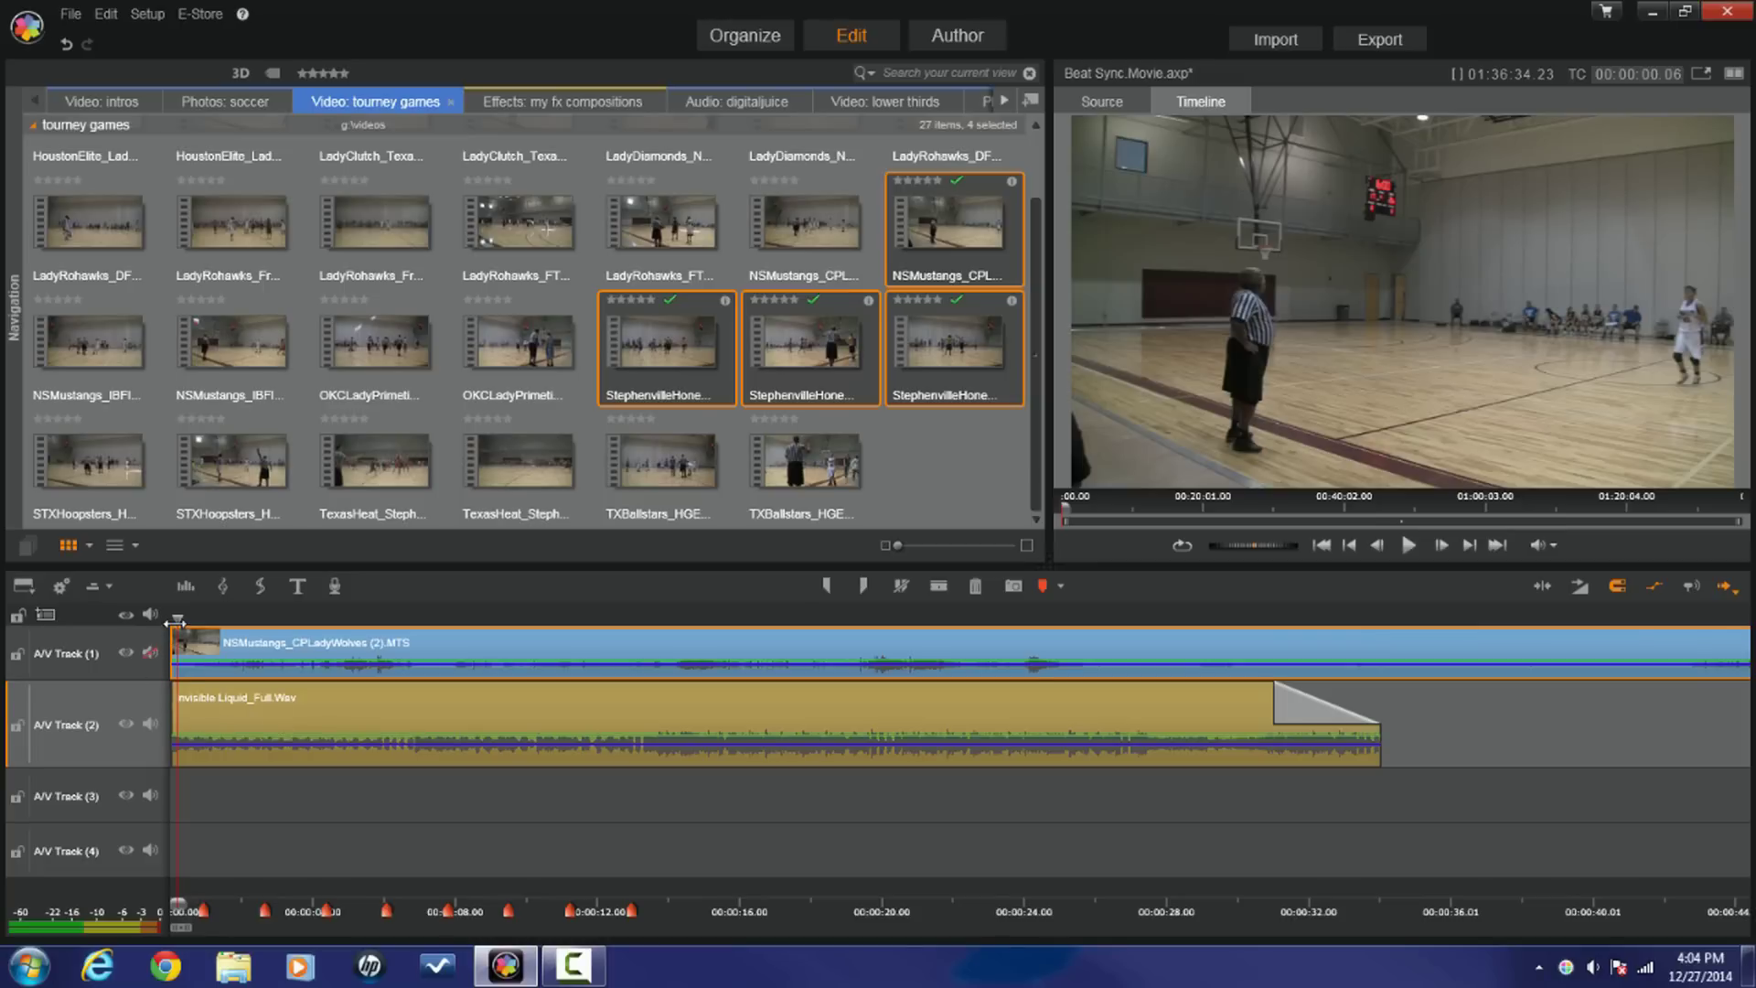
- Scrub the playhead to the cut point in the NSMustangs clip and split it there
{"action": "left_click_drag", "start_coordinate": [178, 618], "coordinate": [848, 643]}
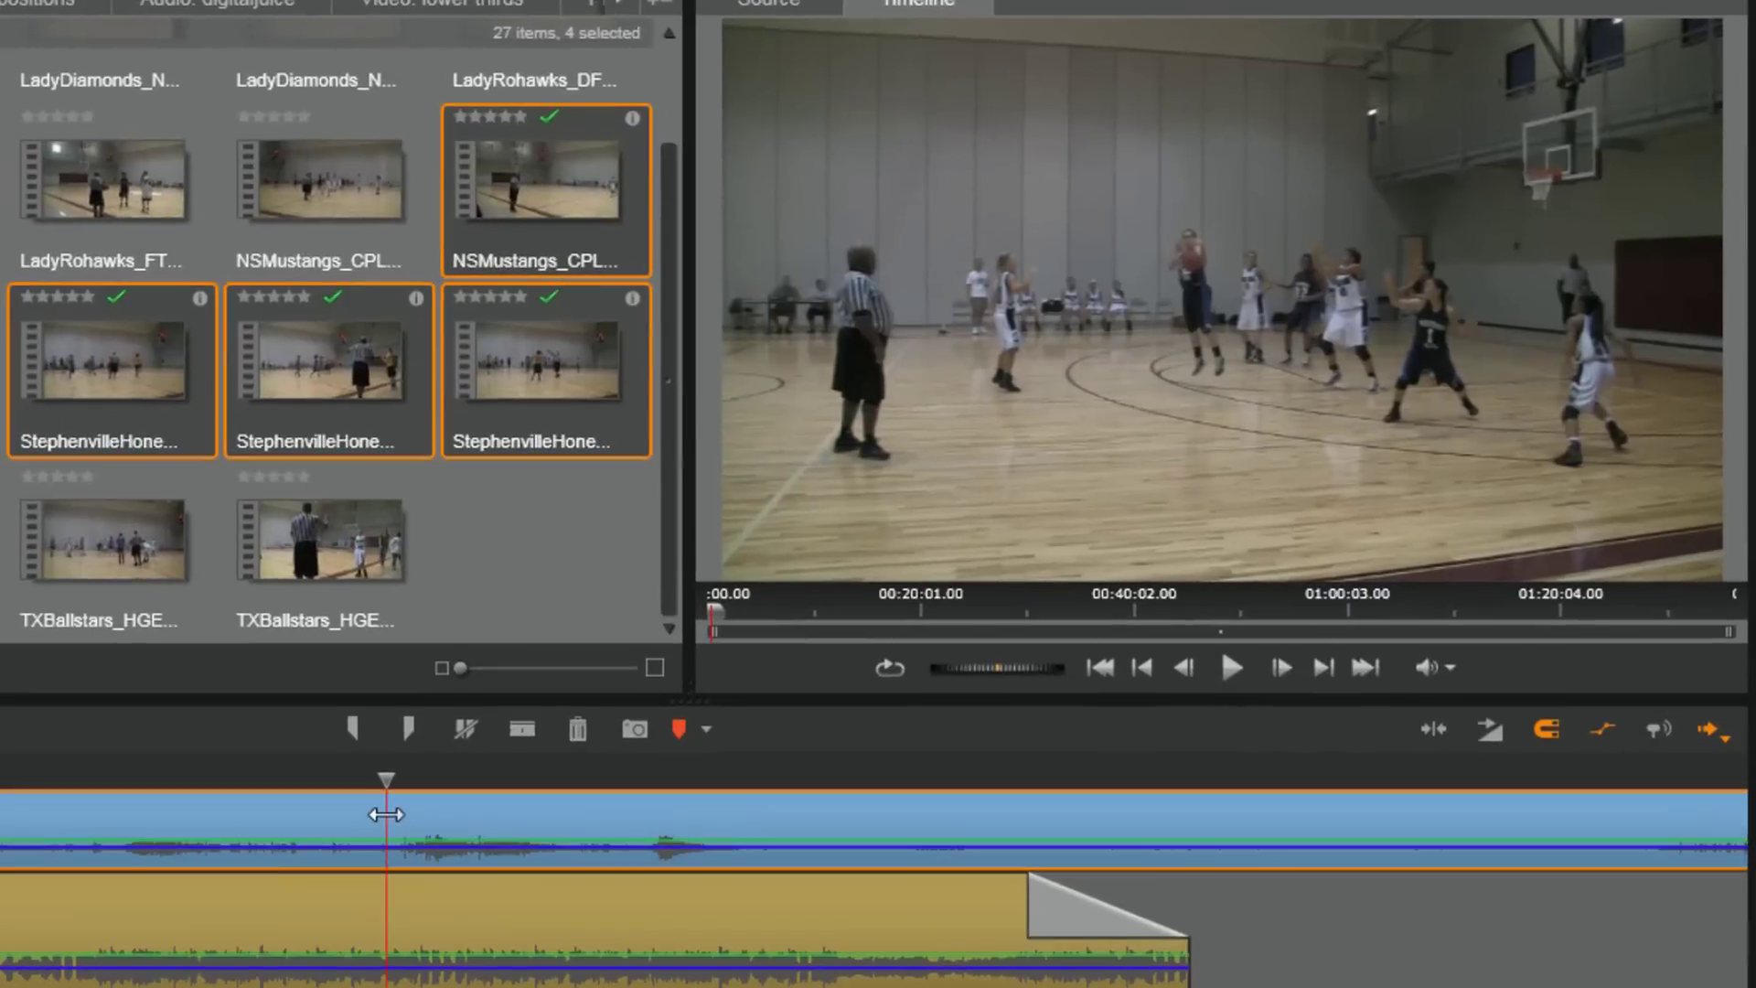
{"action": "left_click_drag", "start_coordinate": [384, 813], "coordinate": [376, 808]}
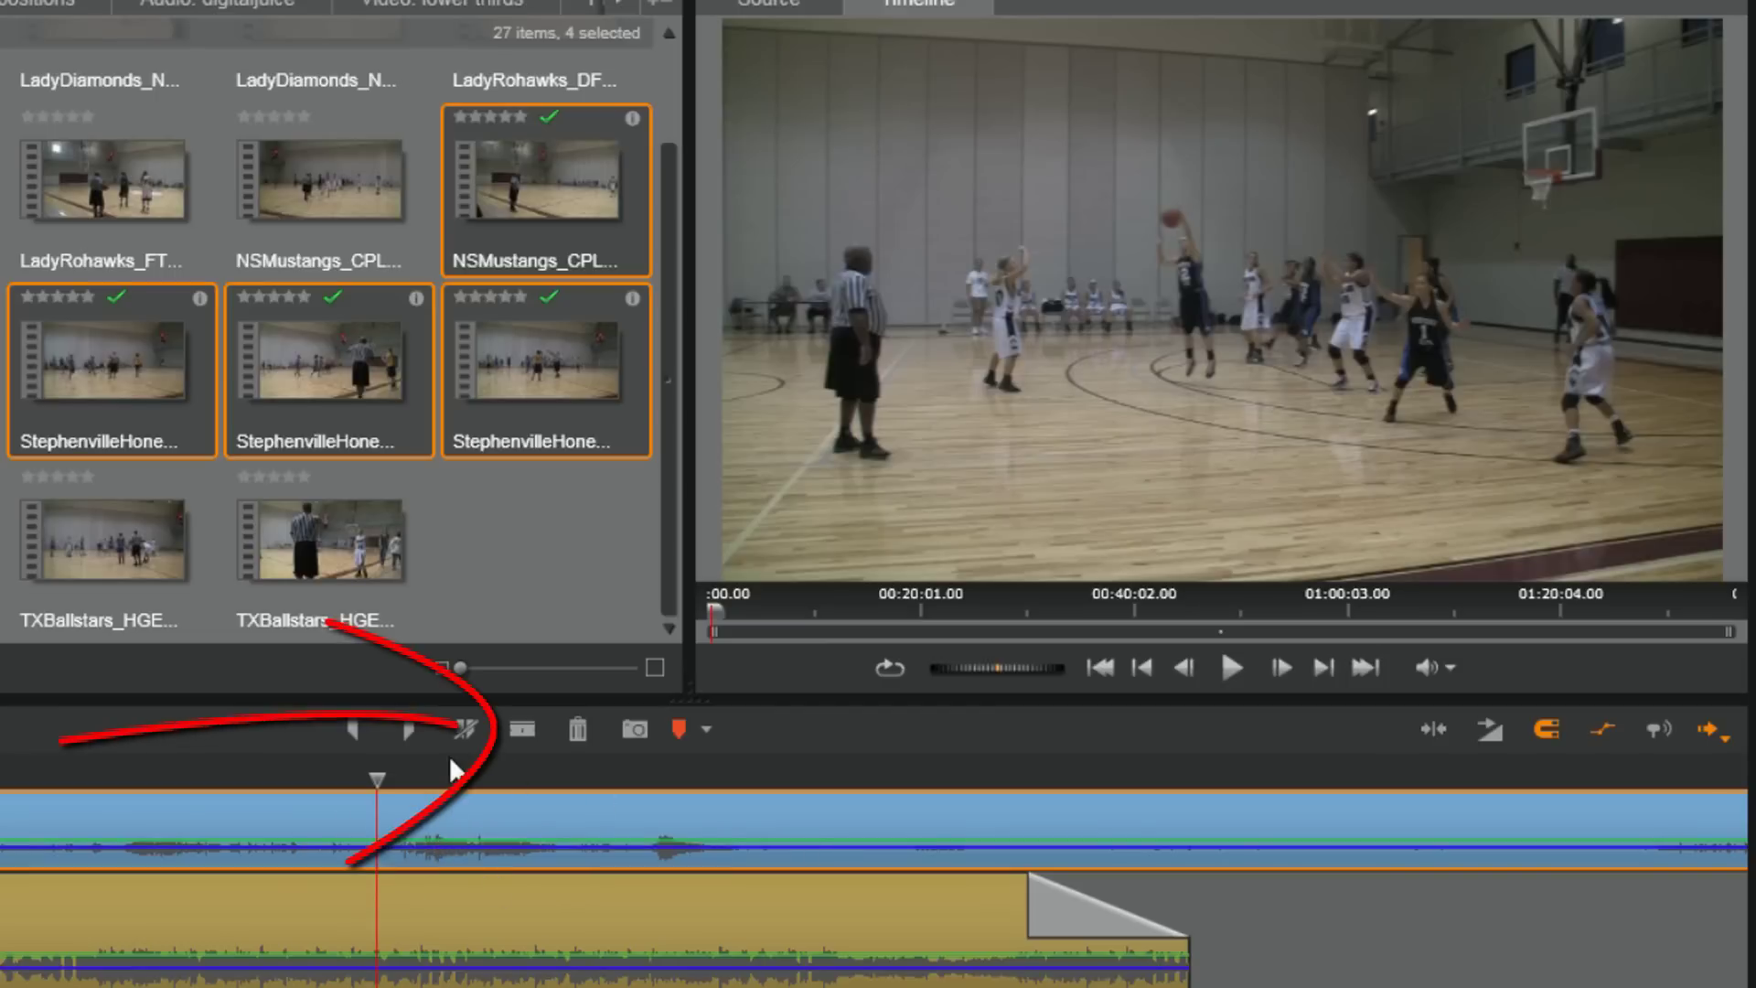
{"action": "left_click", "coordinate": [518, 732]}
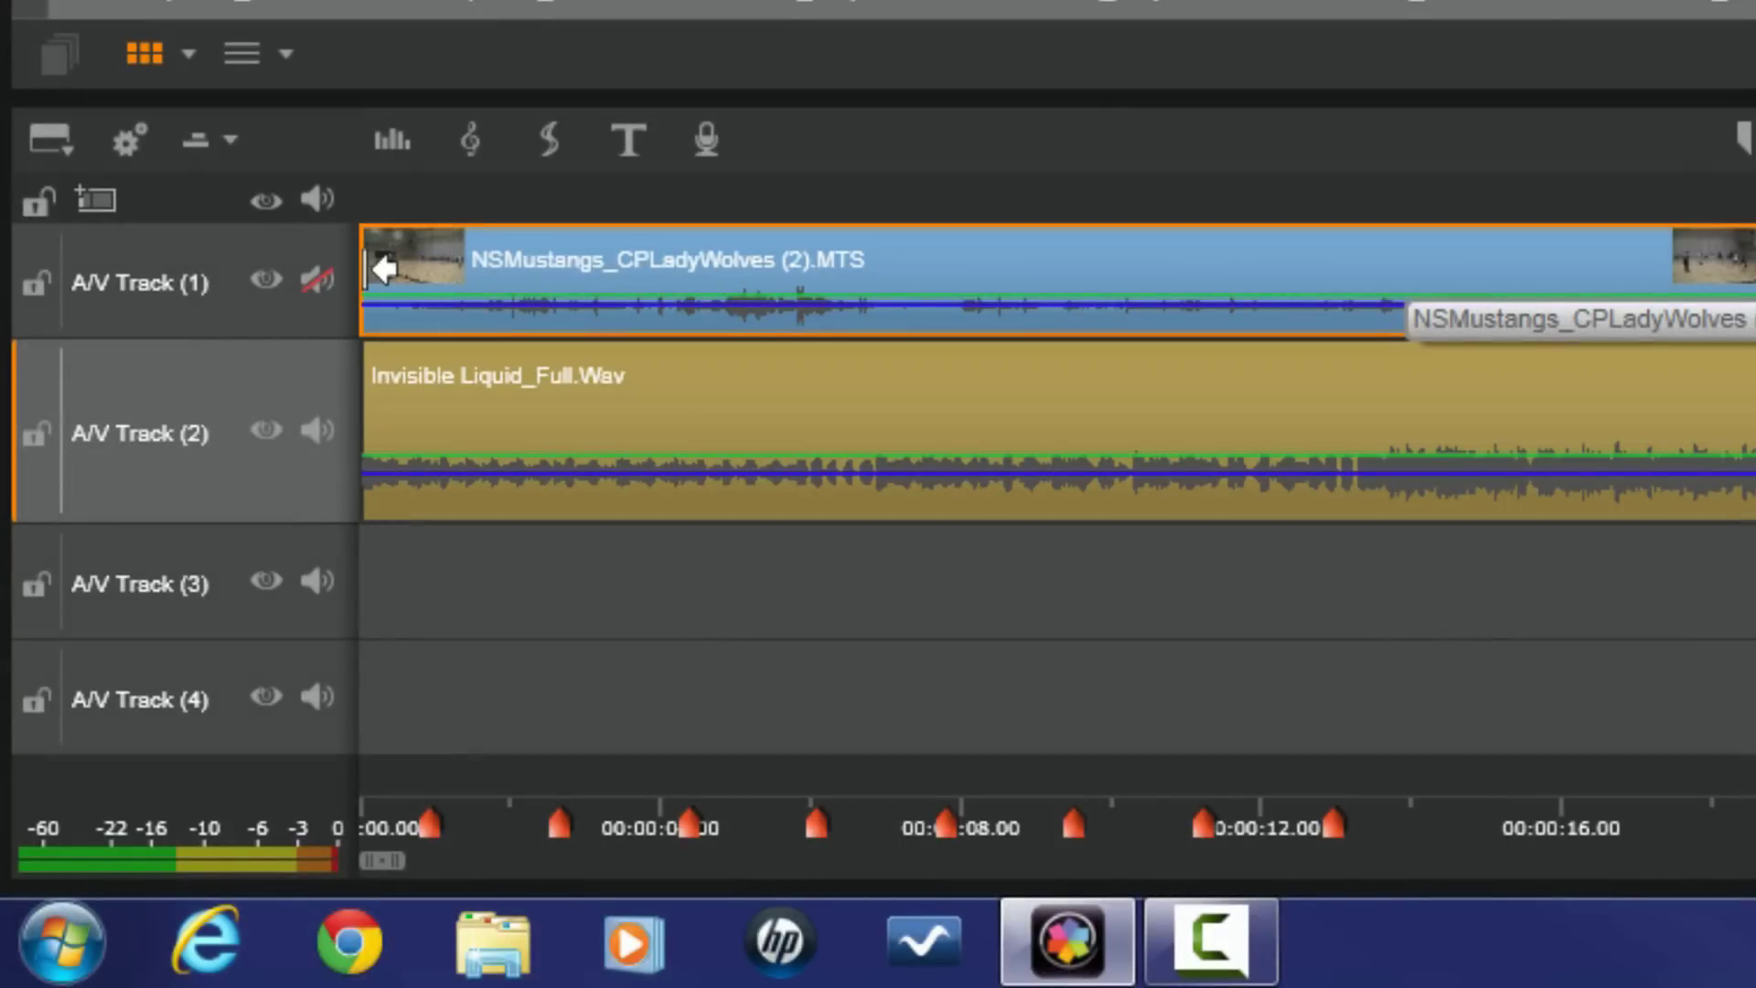
- Trim the opening NSMustangs piece so it ends on the first beat marker at 00:00:00.28
{"action": "left_click_drag", "start_coordinate": [389, 268], "coordinate": [1693, 244]}
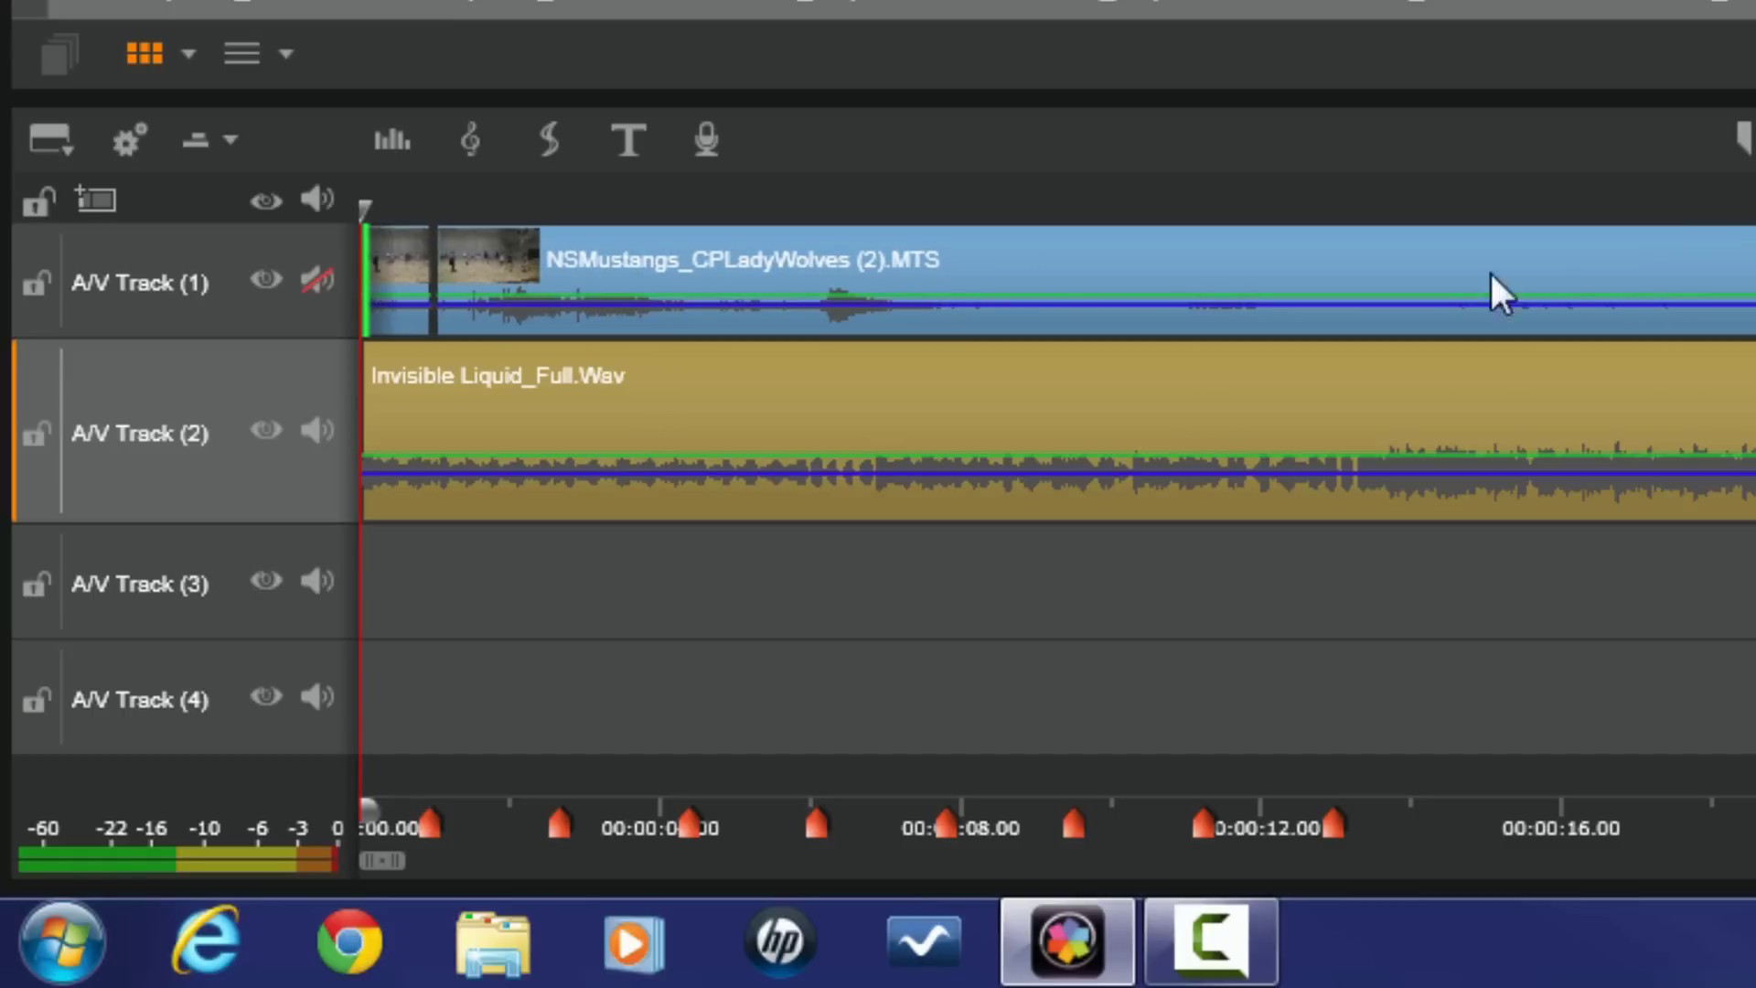
{"action": "left_click", "coordinate": [430, 809]}
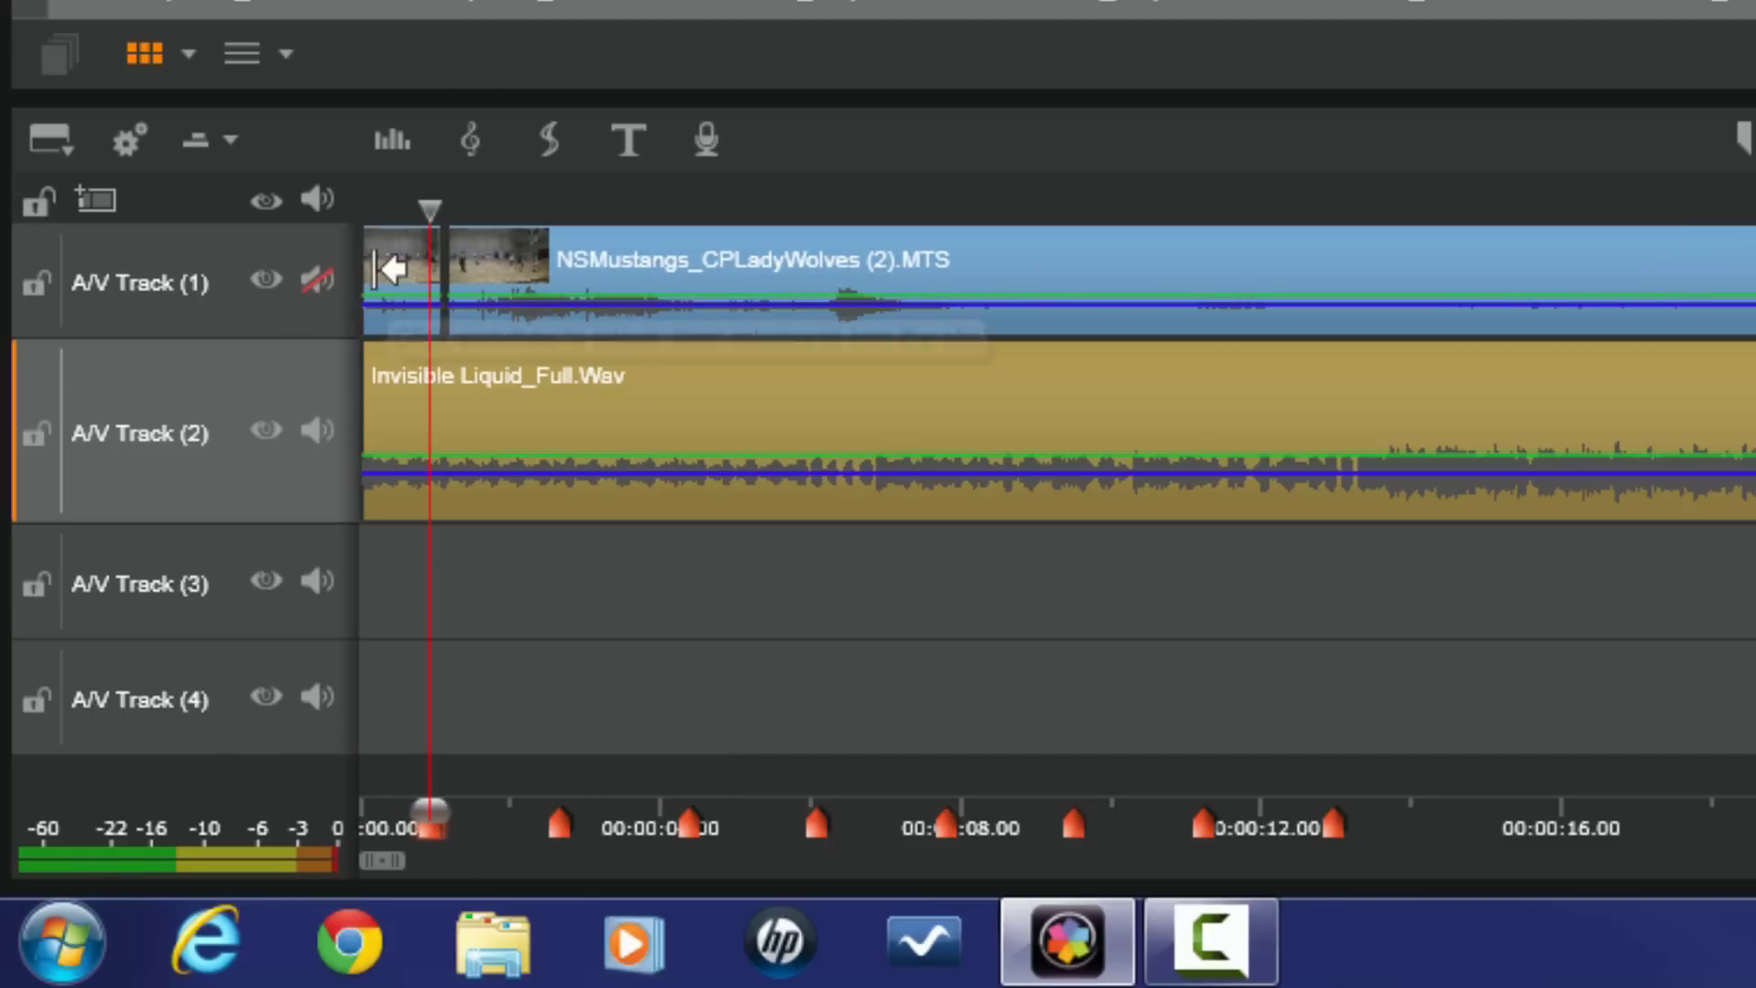
{"action": "mouse_move", "coordinate": [381, 267]}
{"action": "left_mouse_down"}
{"action": "mouse_move", "coordinate": [353, 267]}
{"action": "mouse_move", "coordinate": [375, 265]}
{"action": "left_mouse_up"}
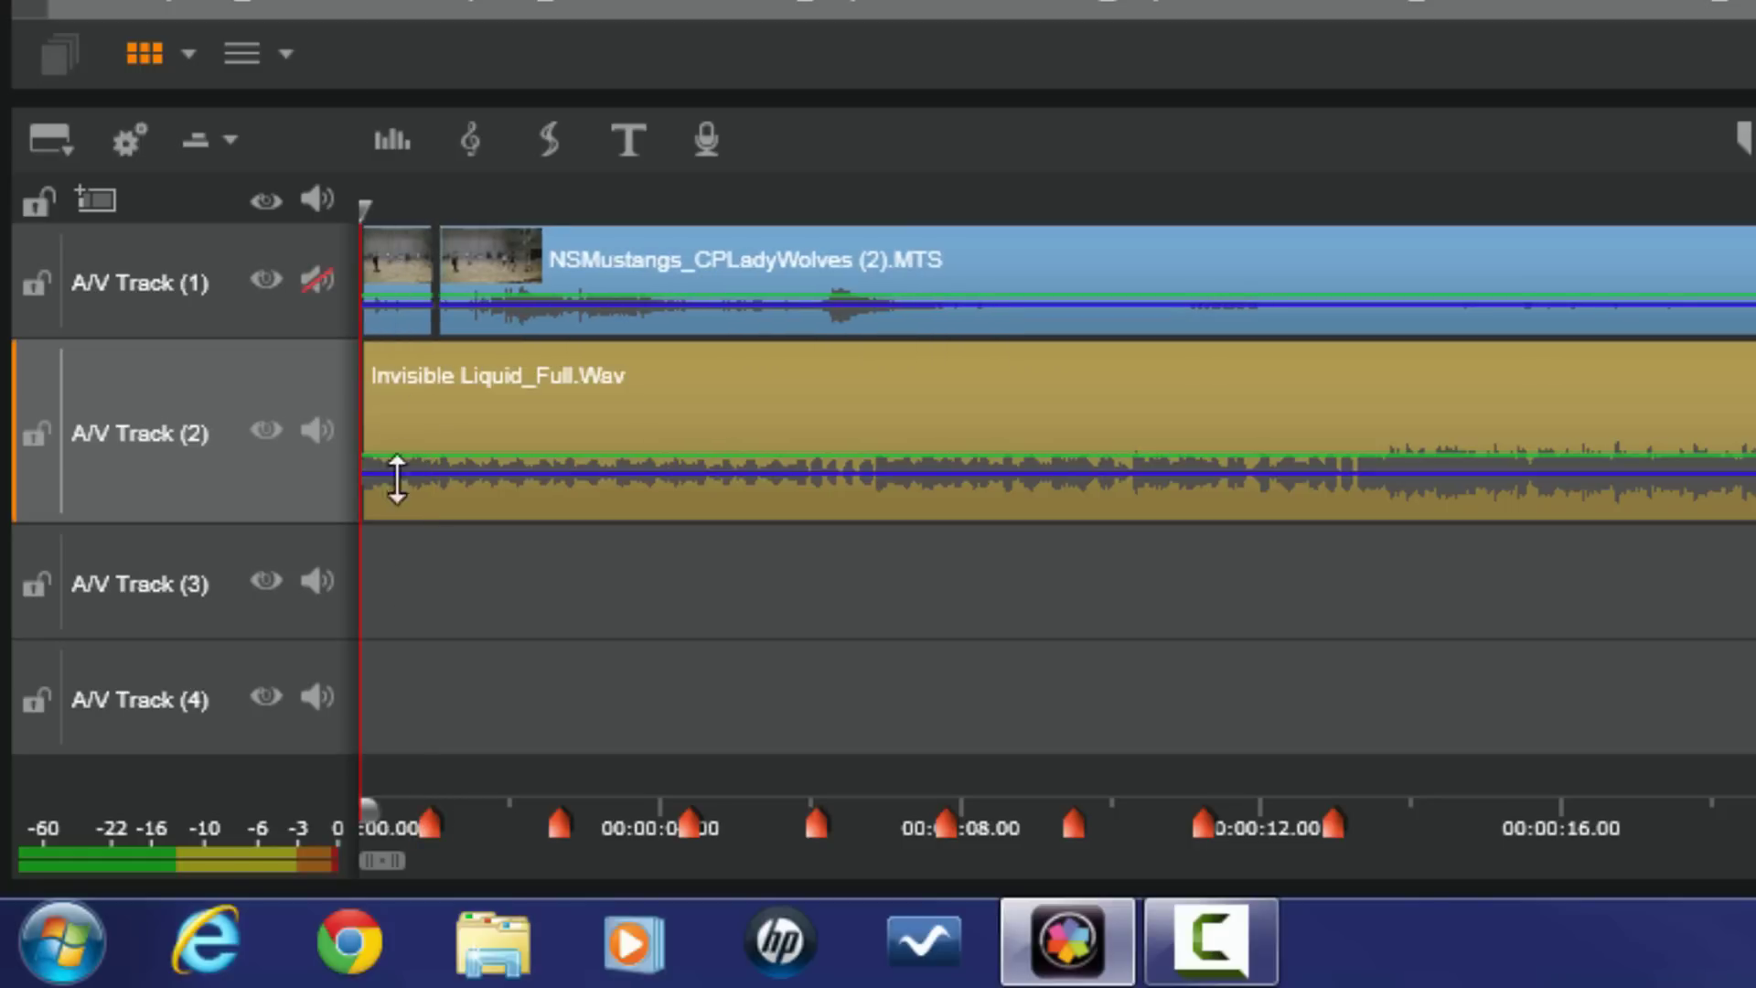
{"action": "left_click", "coordinate": [430, 823]}
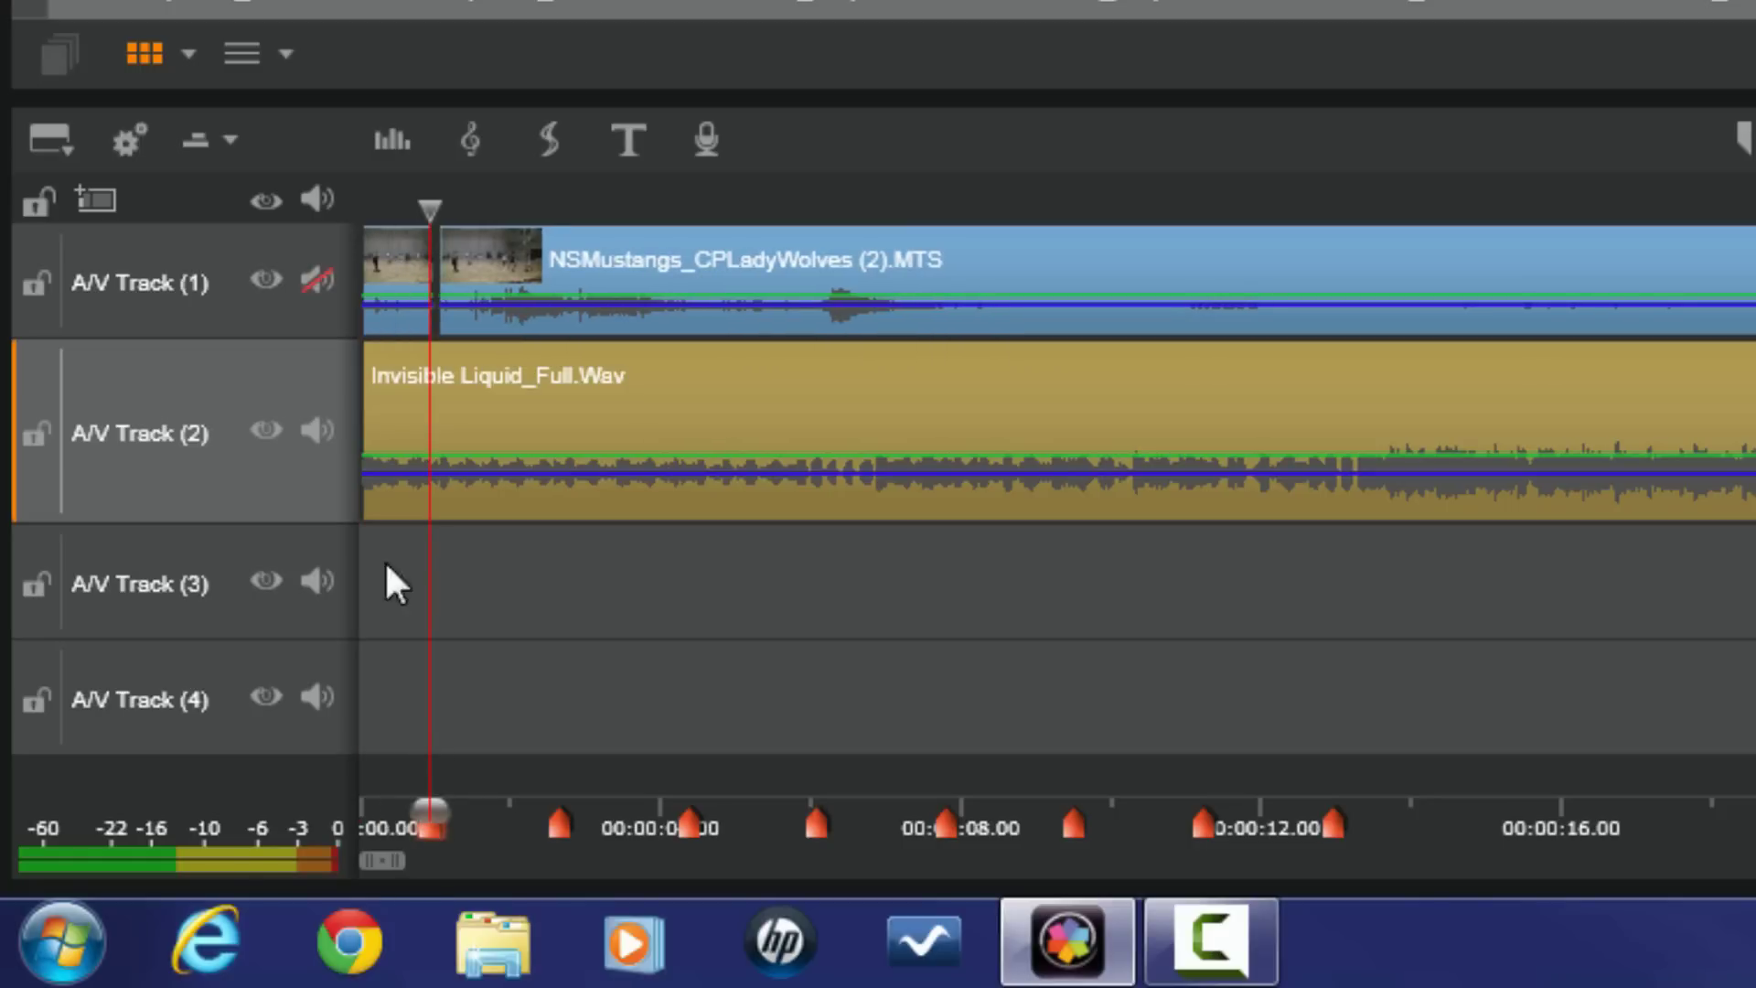
{"action": "left_click_drag", "start_coordinate": [381, 267], "coordinate": [365, 267]}
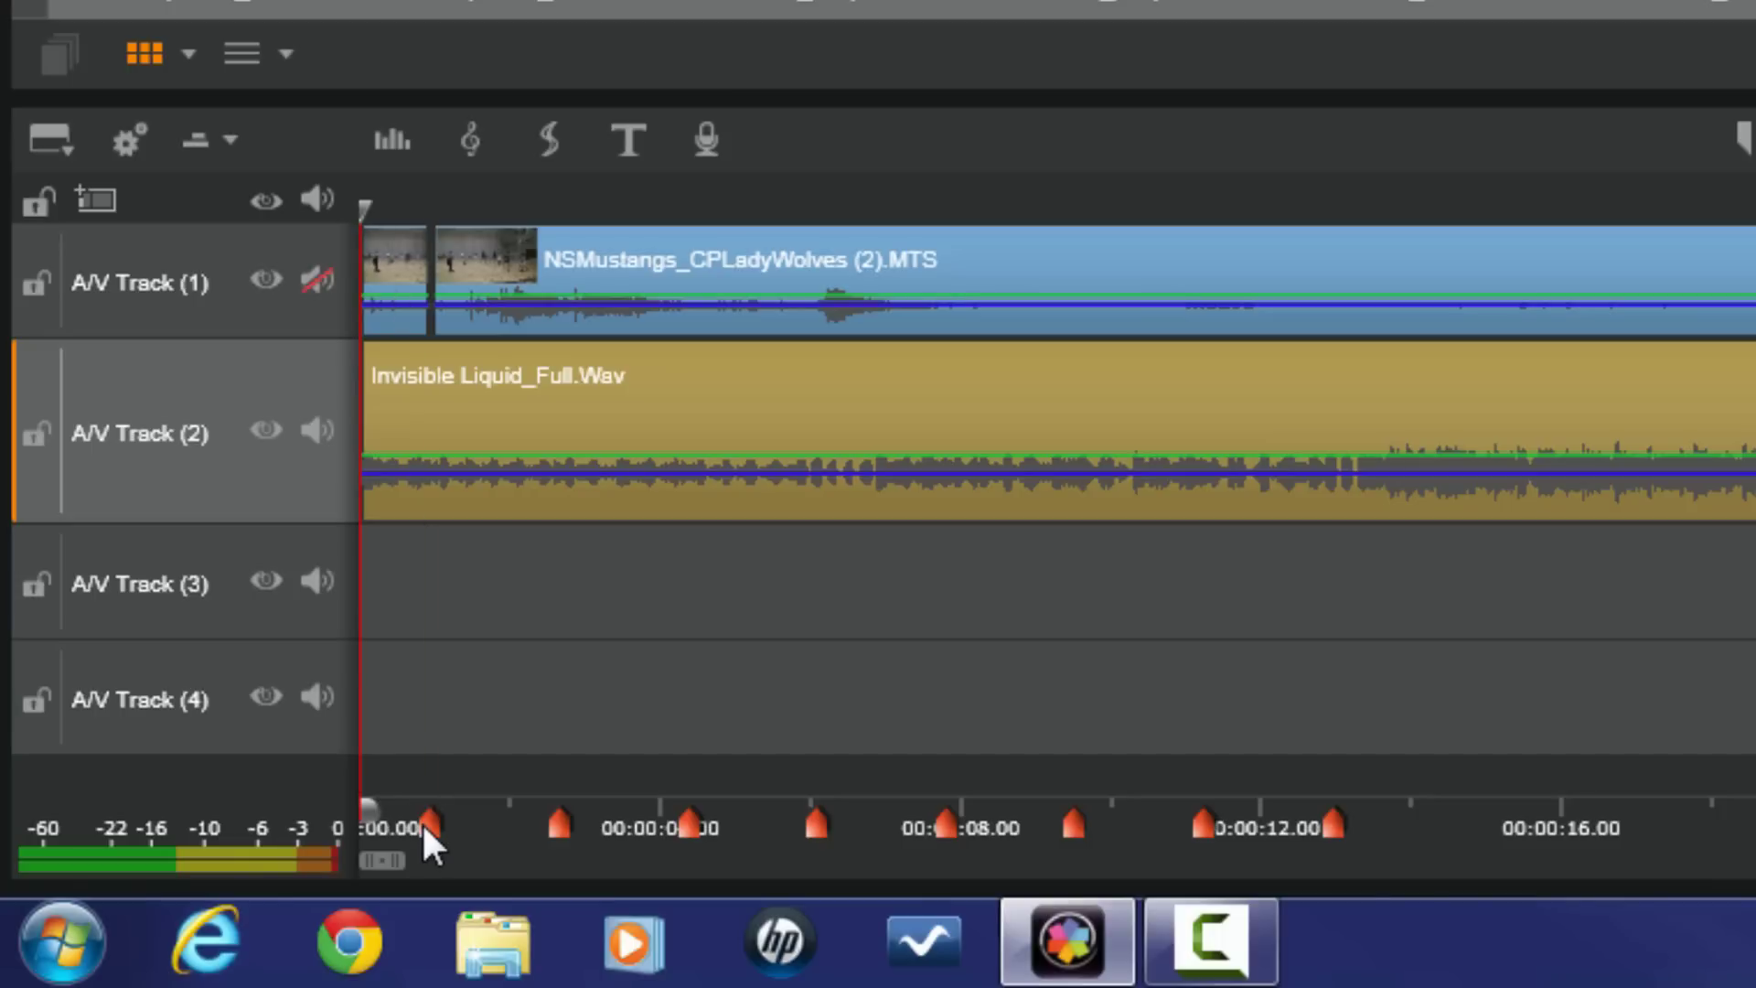
{"action": "left_click", "coordinate": [425, 826]}
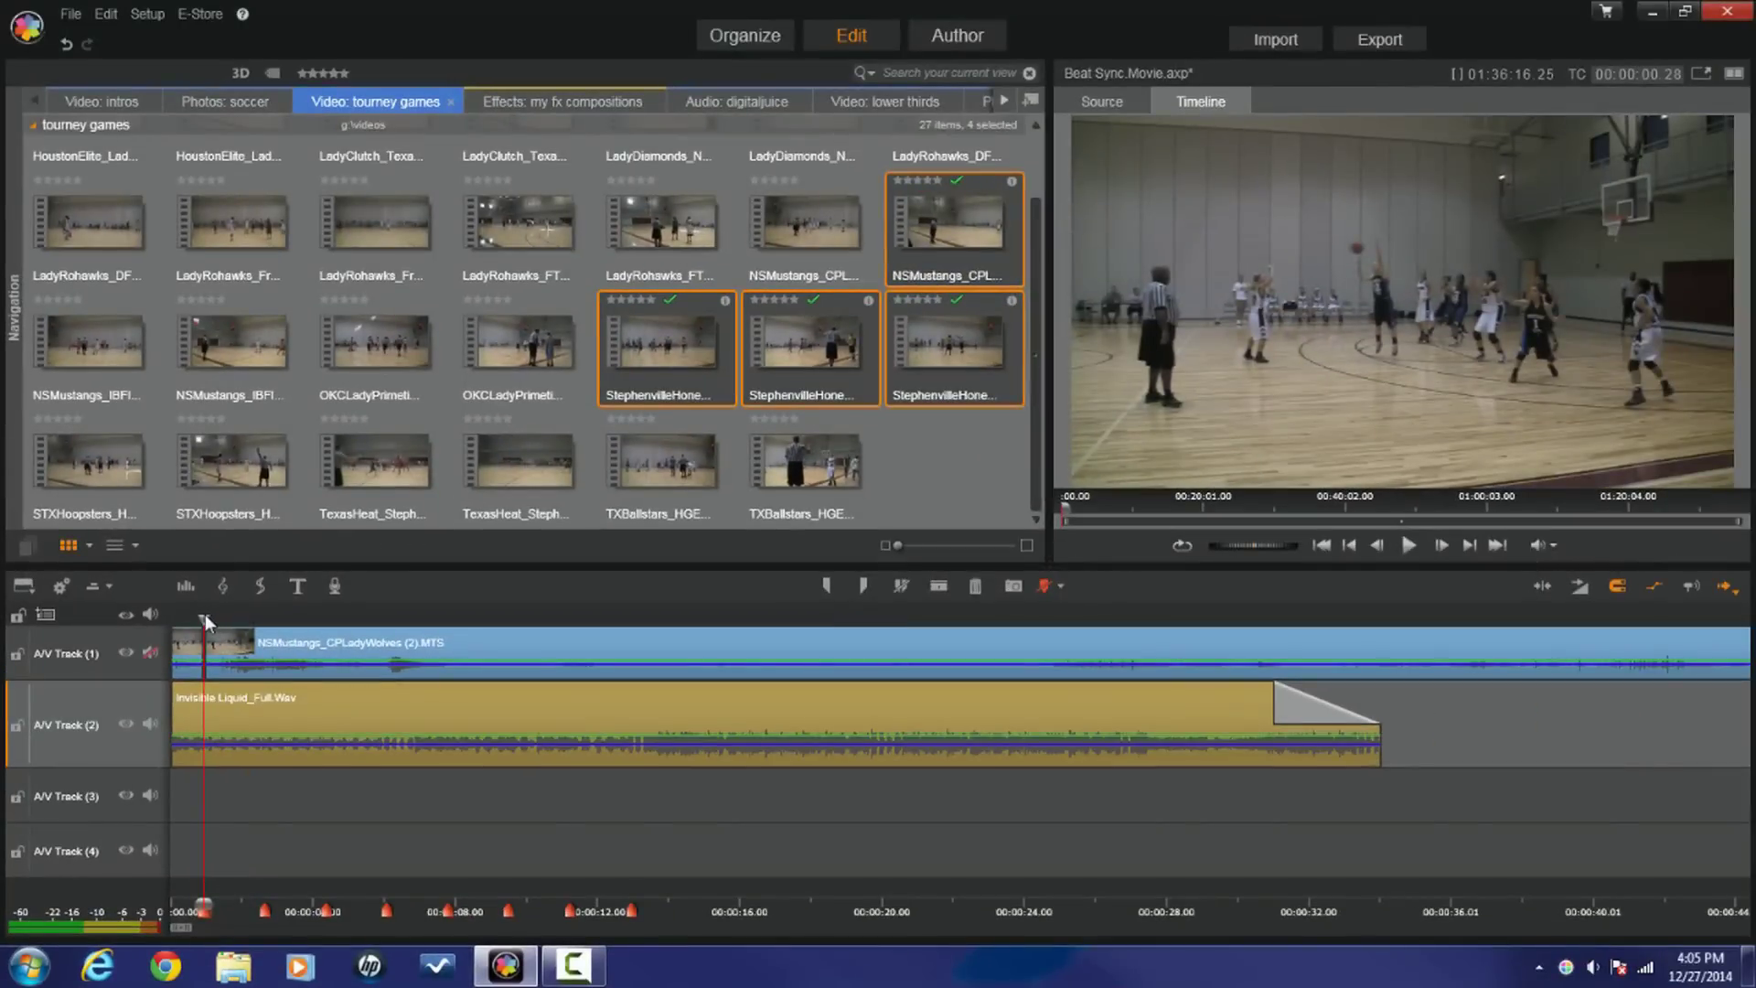
- Split the NSMustangs clip at the next cut point and ripple-trim the first piece toward the beat marker
{"action": "left_click_drag", "start_coordinate": [263, 616], "coordinate": [1025, 545]}
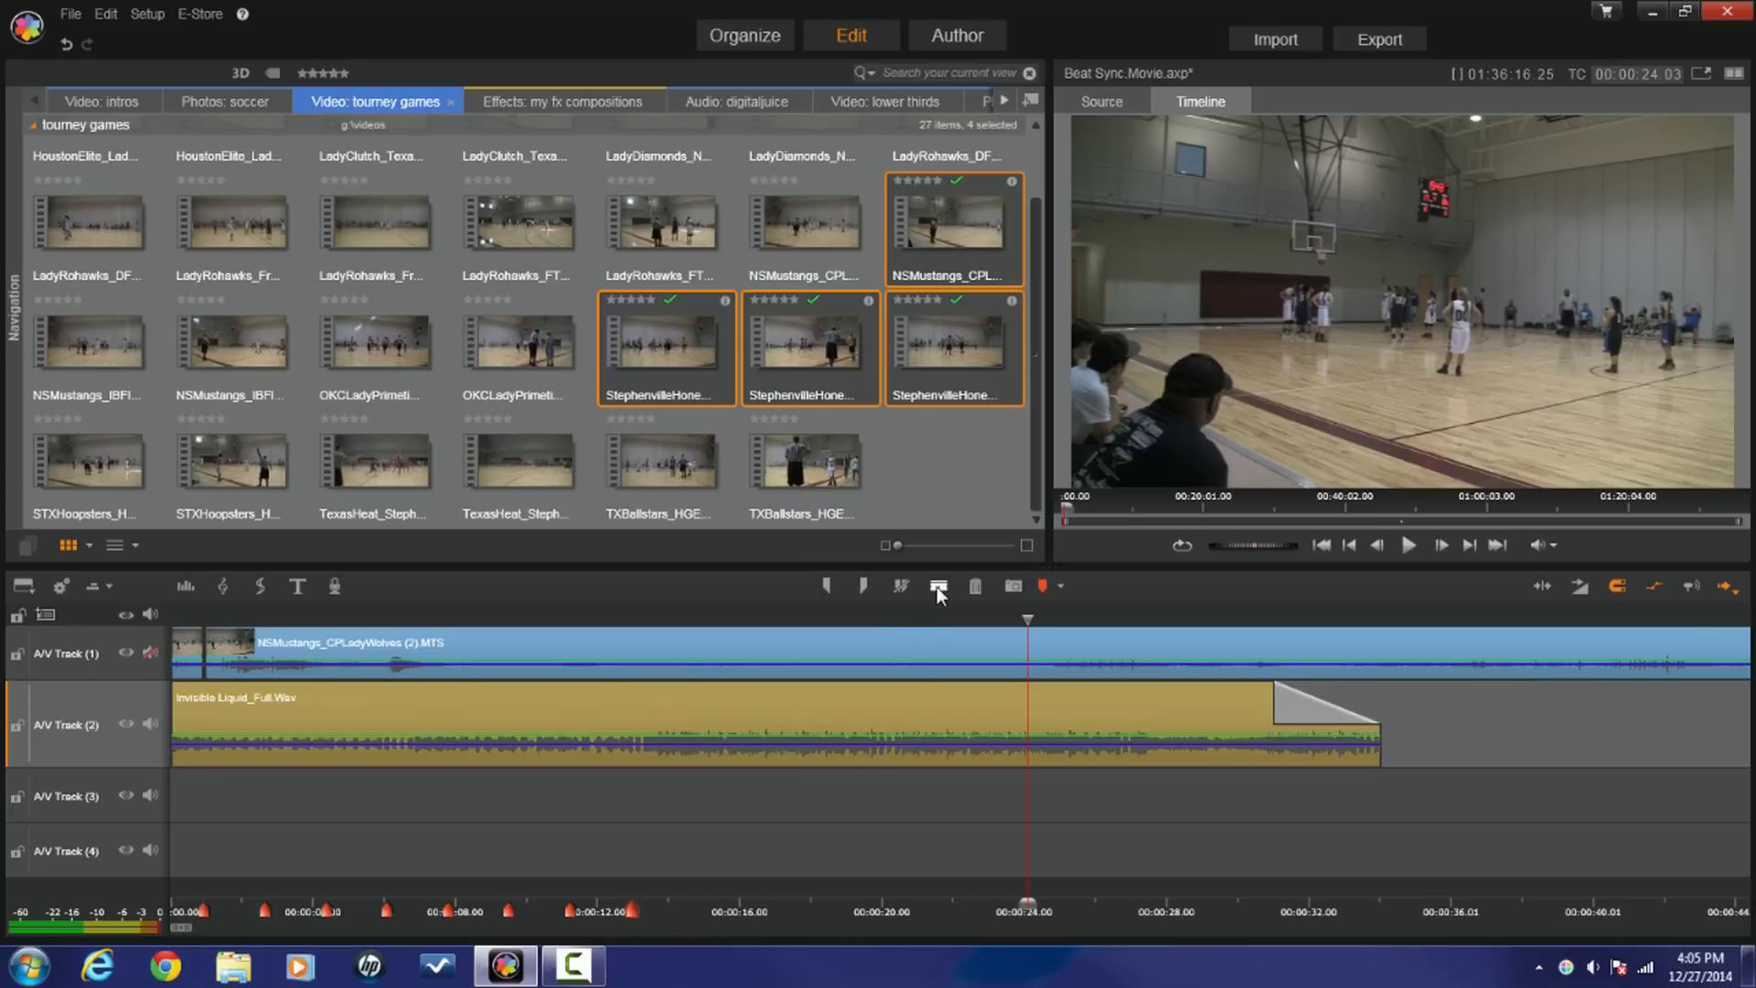
{"action": "left_click", "coordinate": [933, 633]}
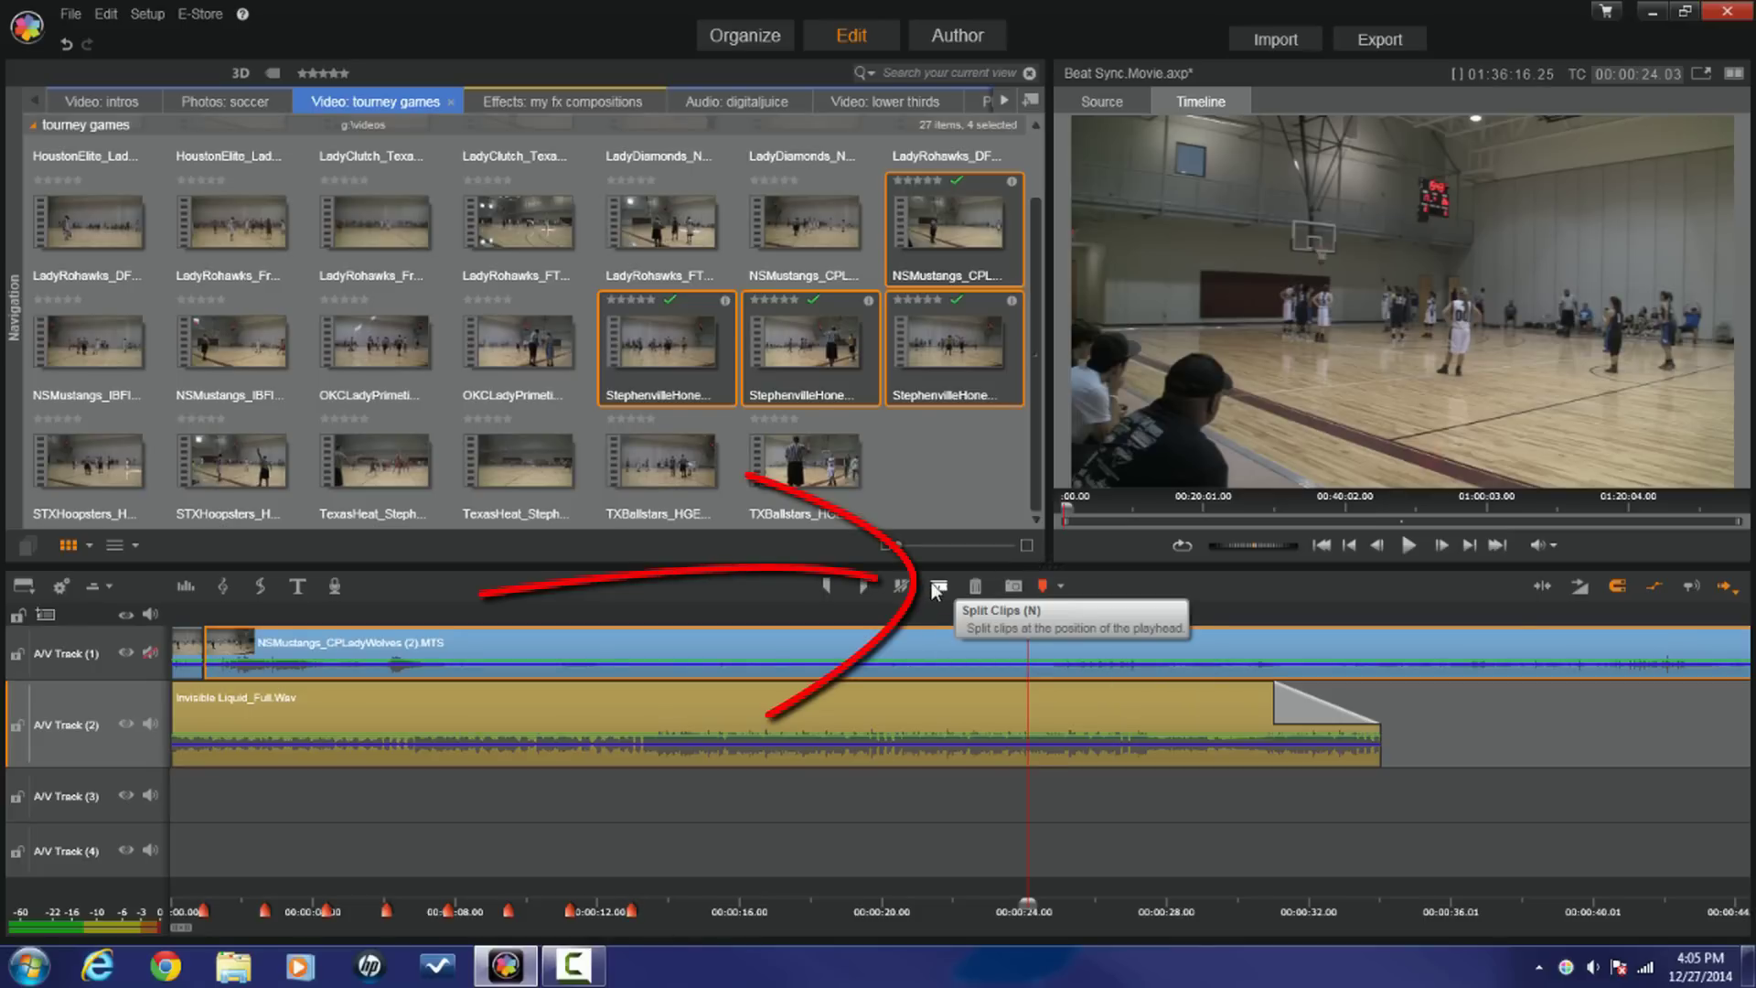
{"action": "left_click", "coordinate": [937, 588]}
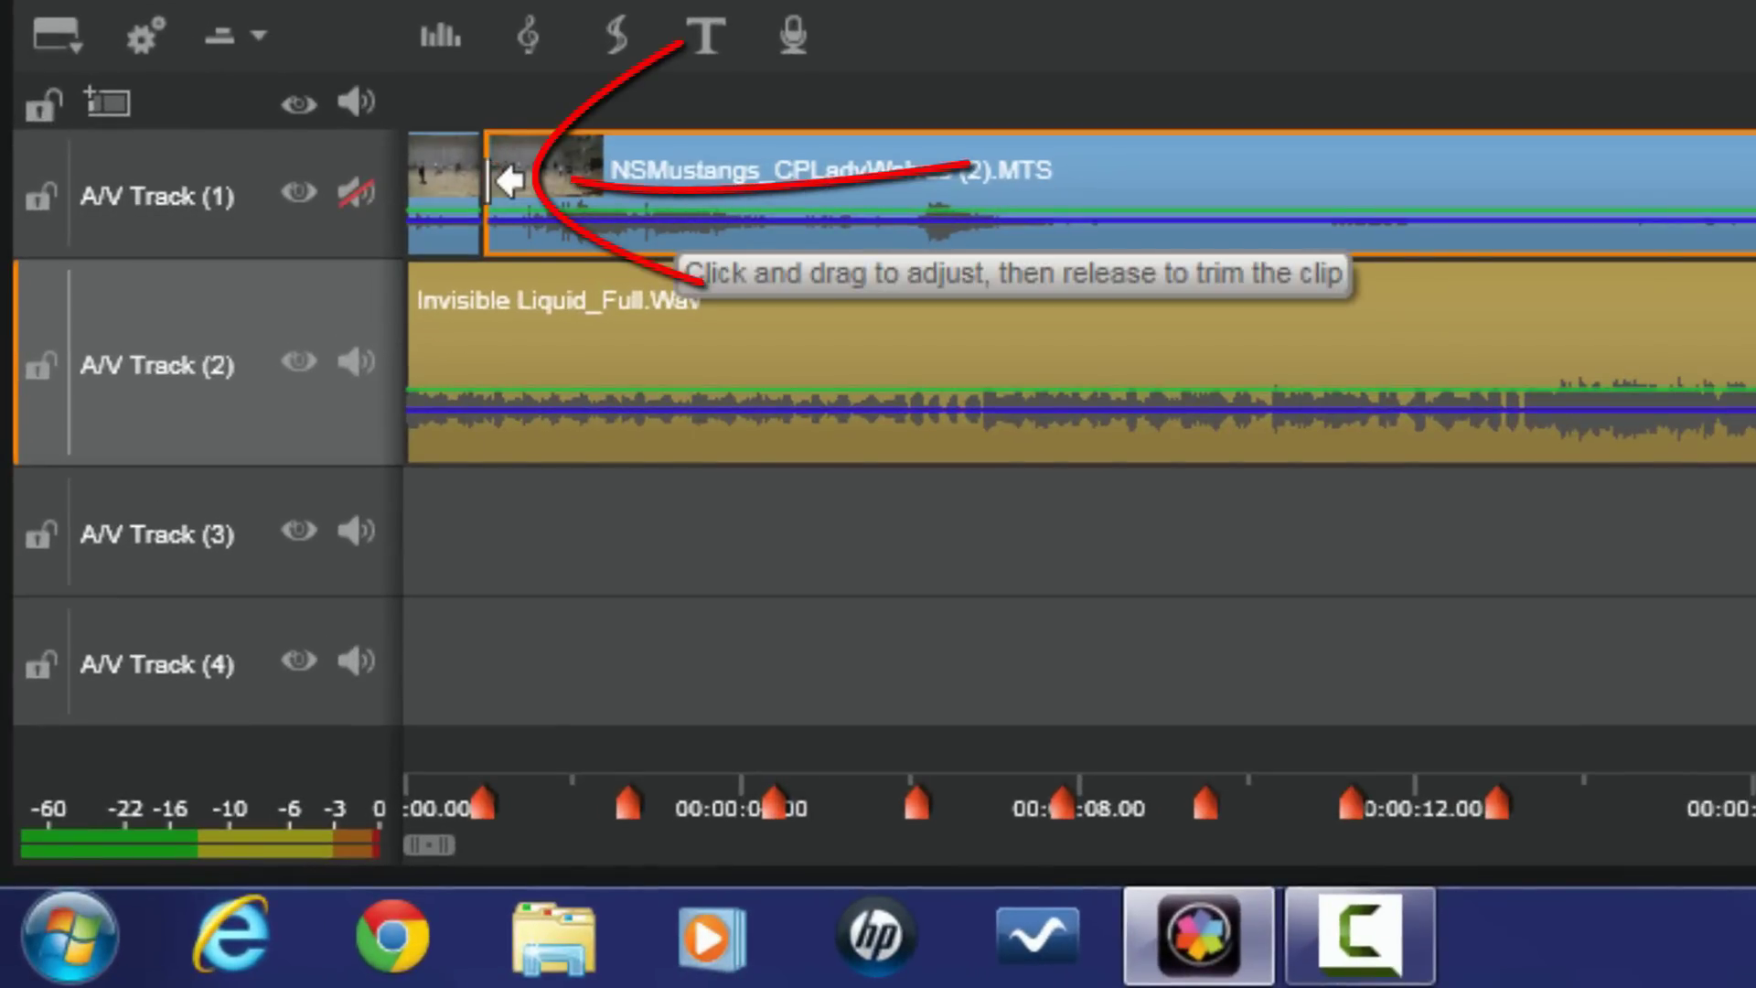
{"action": "left_click_drag", "start_coordinate": [510, 181], "coordinate": [509, 182]}
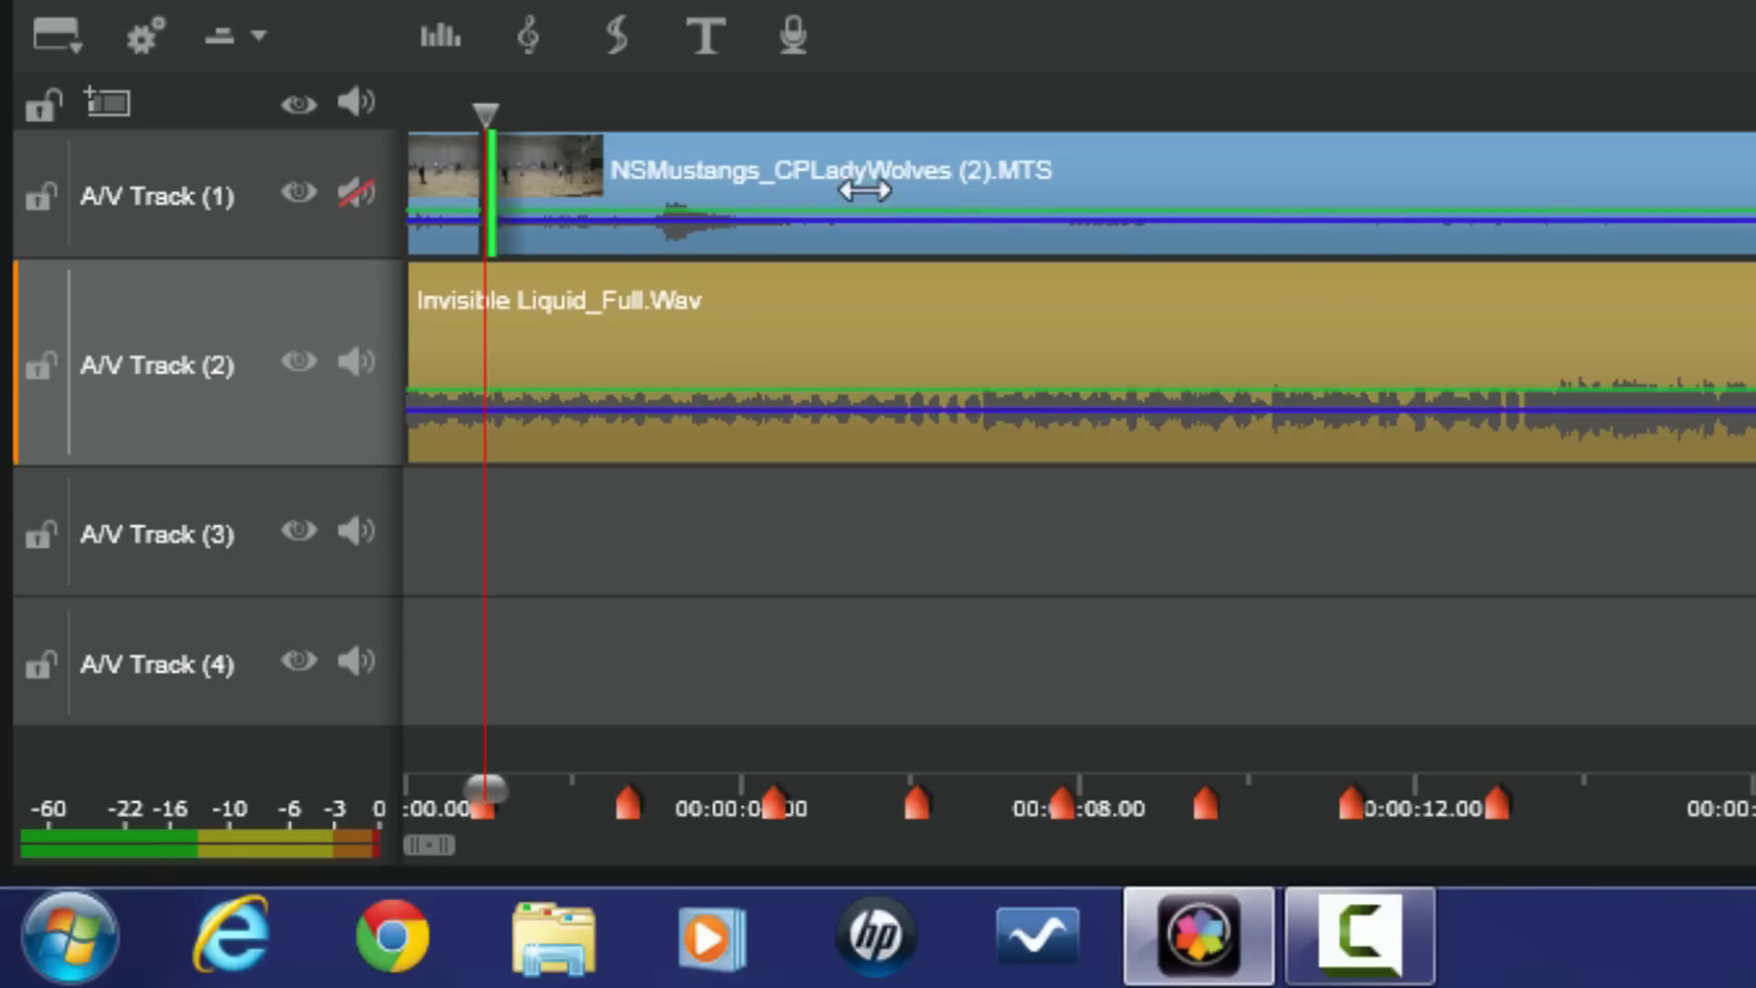
{"action": "left_click_drag", "start_coordinate": [1438, 192], "coordinate": [631, 192]}
{"action": "left_click_drag", "start_coordinate": [759, 192], "coordinate": [630, 192]}
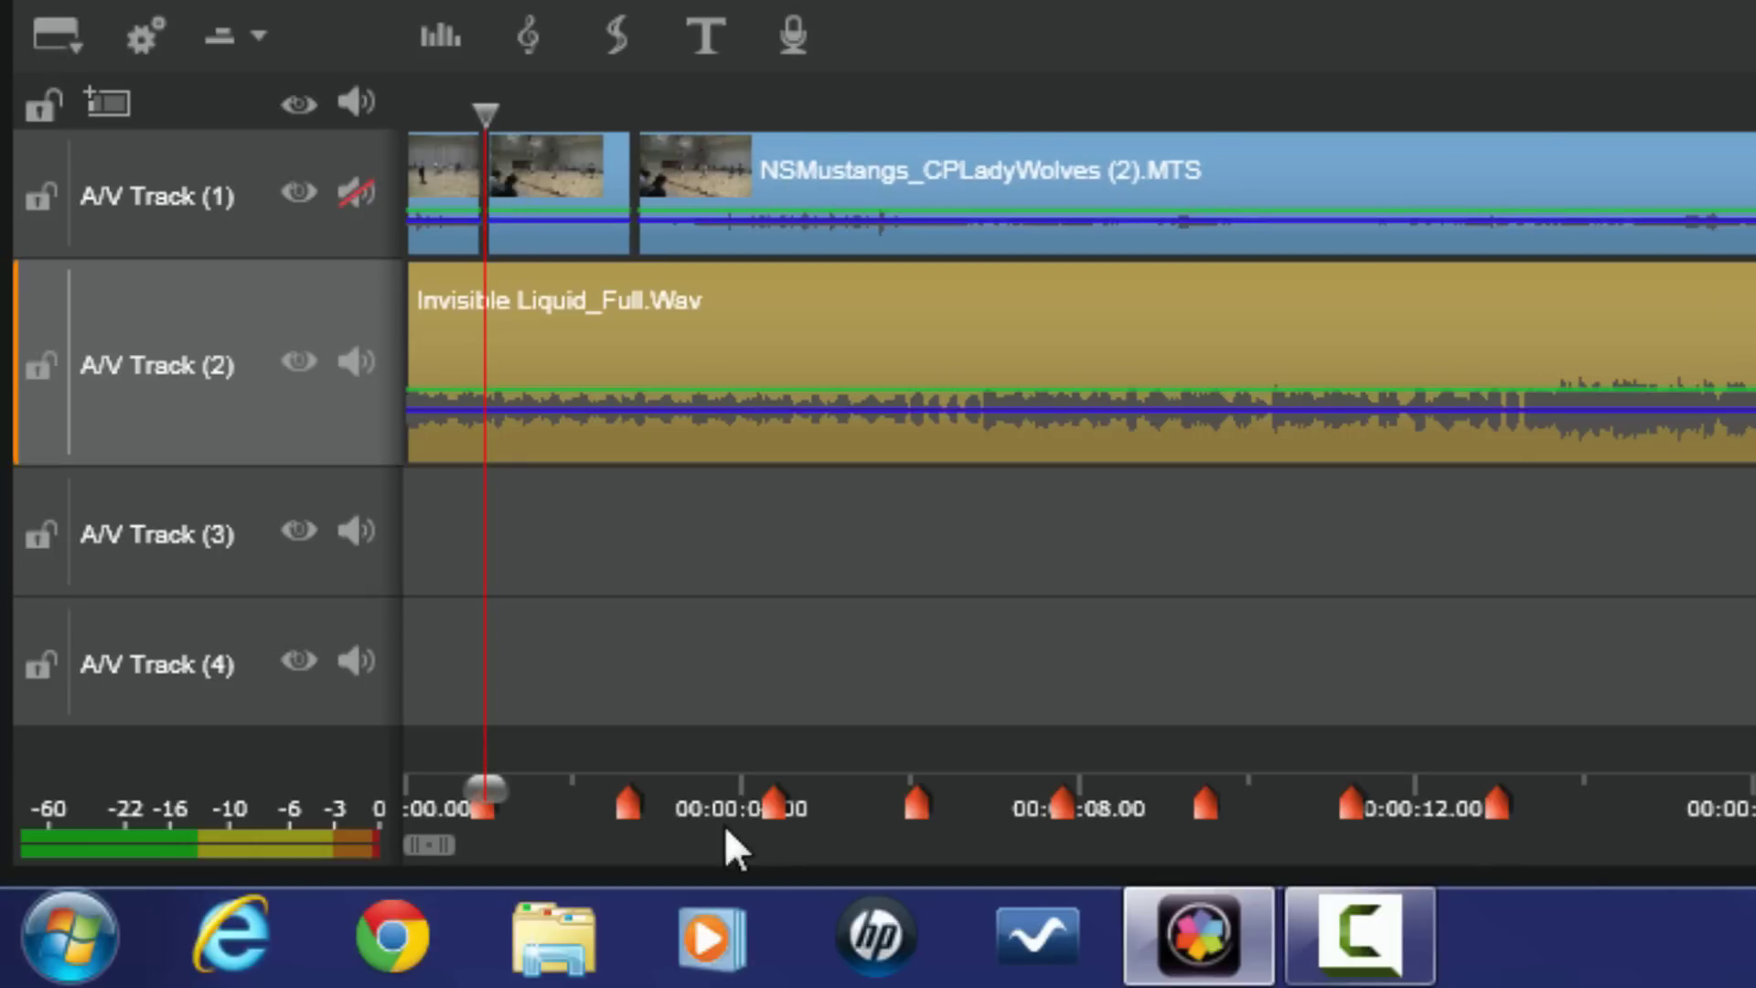
- Align the next piece's start to the second beat marker, then preview the sequence to about 34 seconds
{"action": "left_click", "coordinate": [631, 805]}
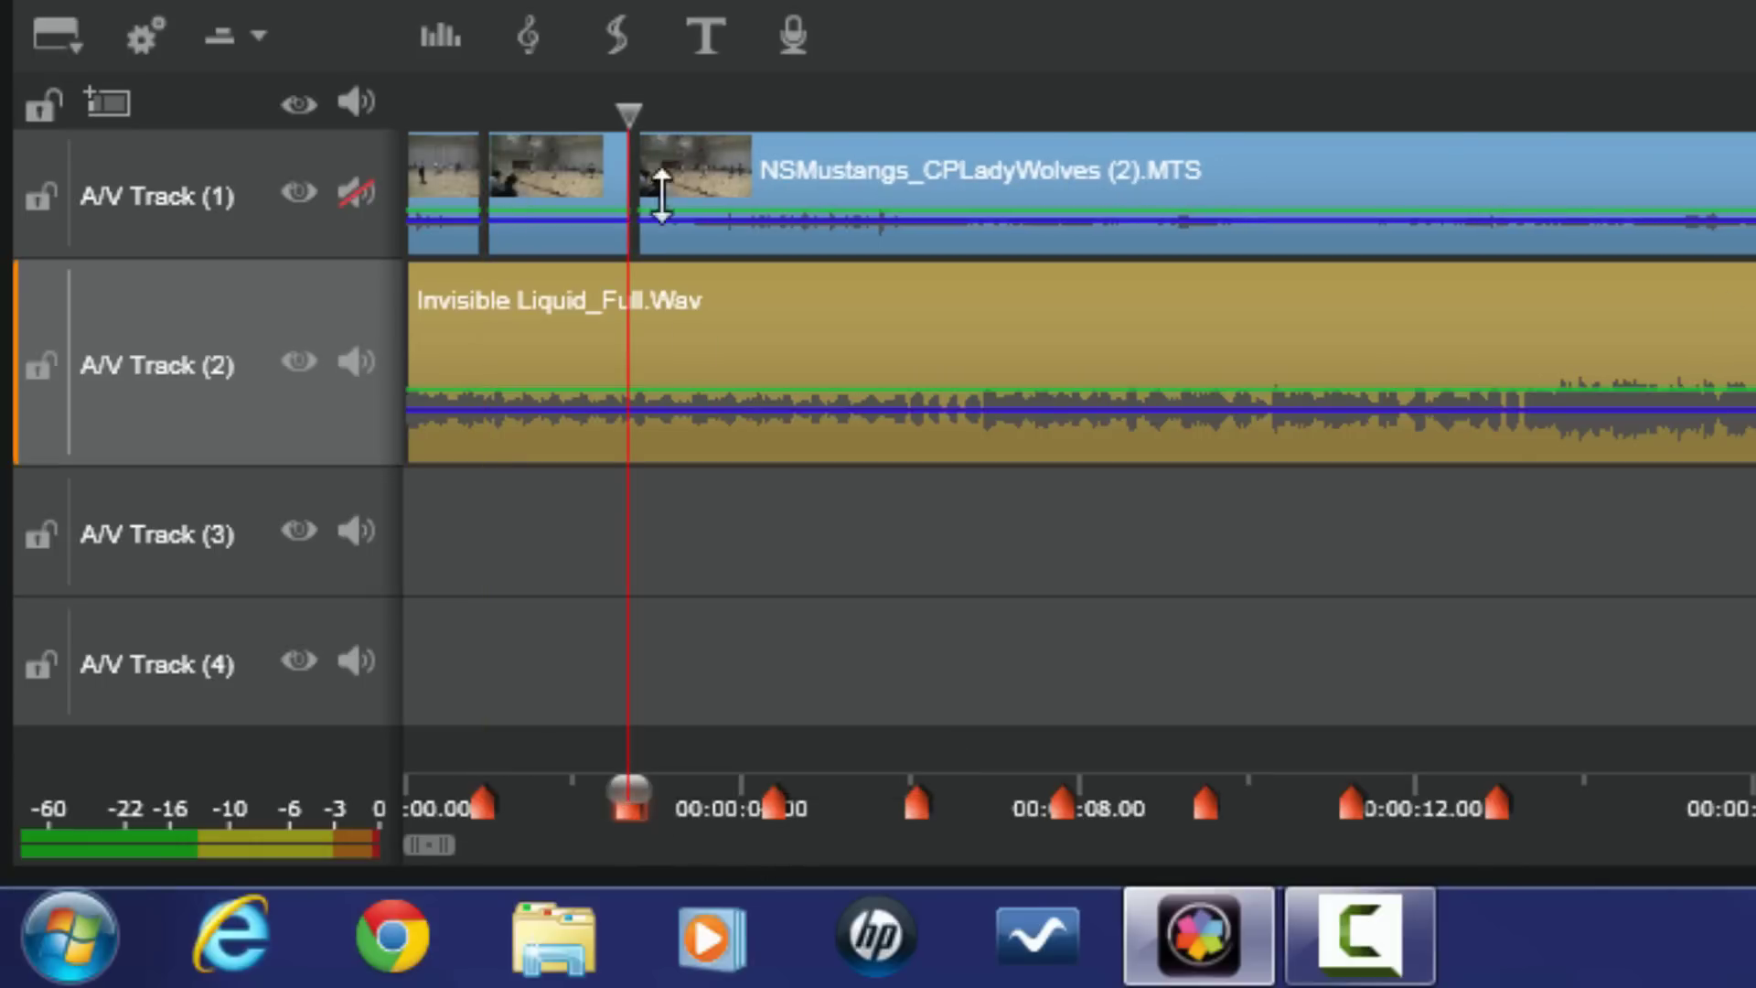
{"action": "left_click_drag", "start_coordinate": [501, 183], "coordinate": [501, 185]}
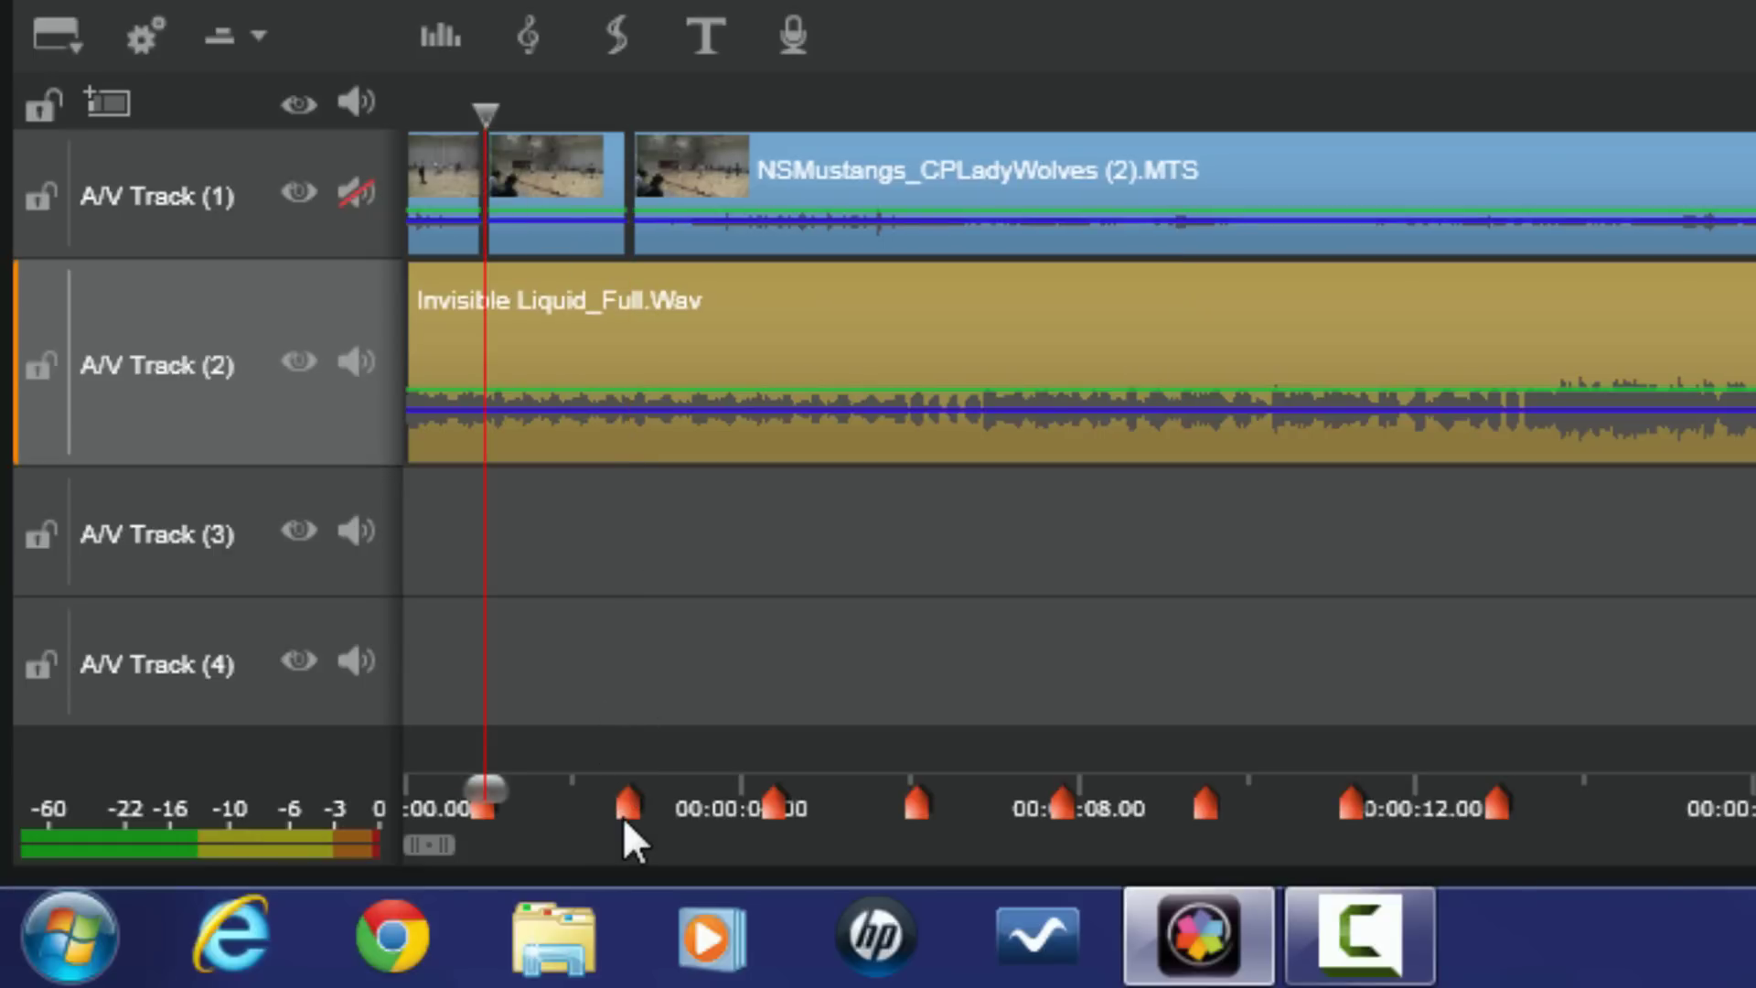
{"action": "left_click", "coordinate": [626, 817]}
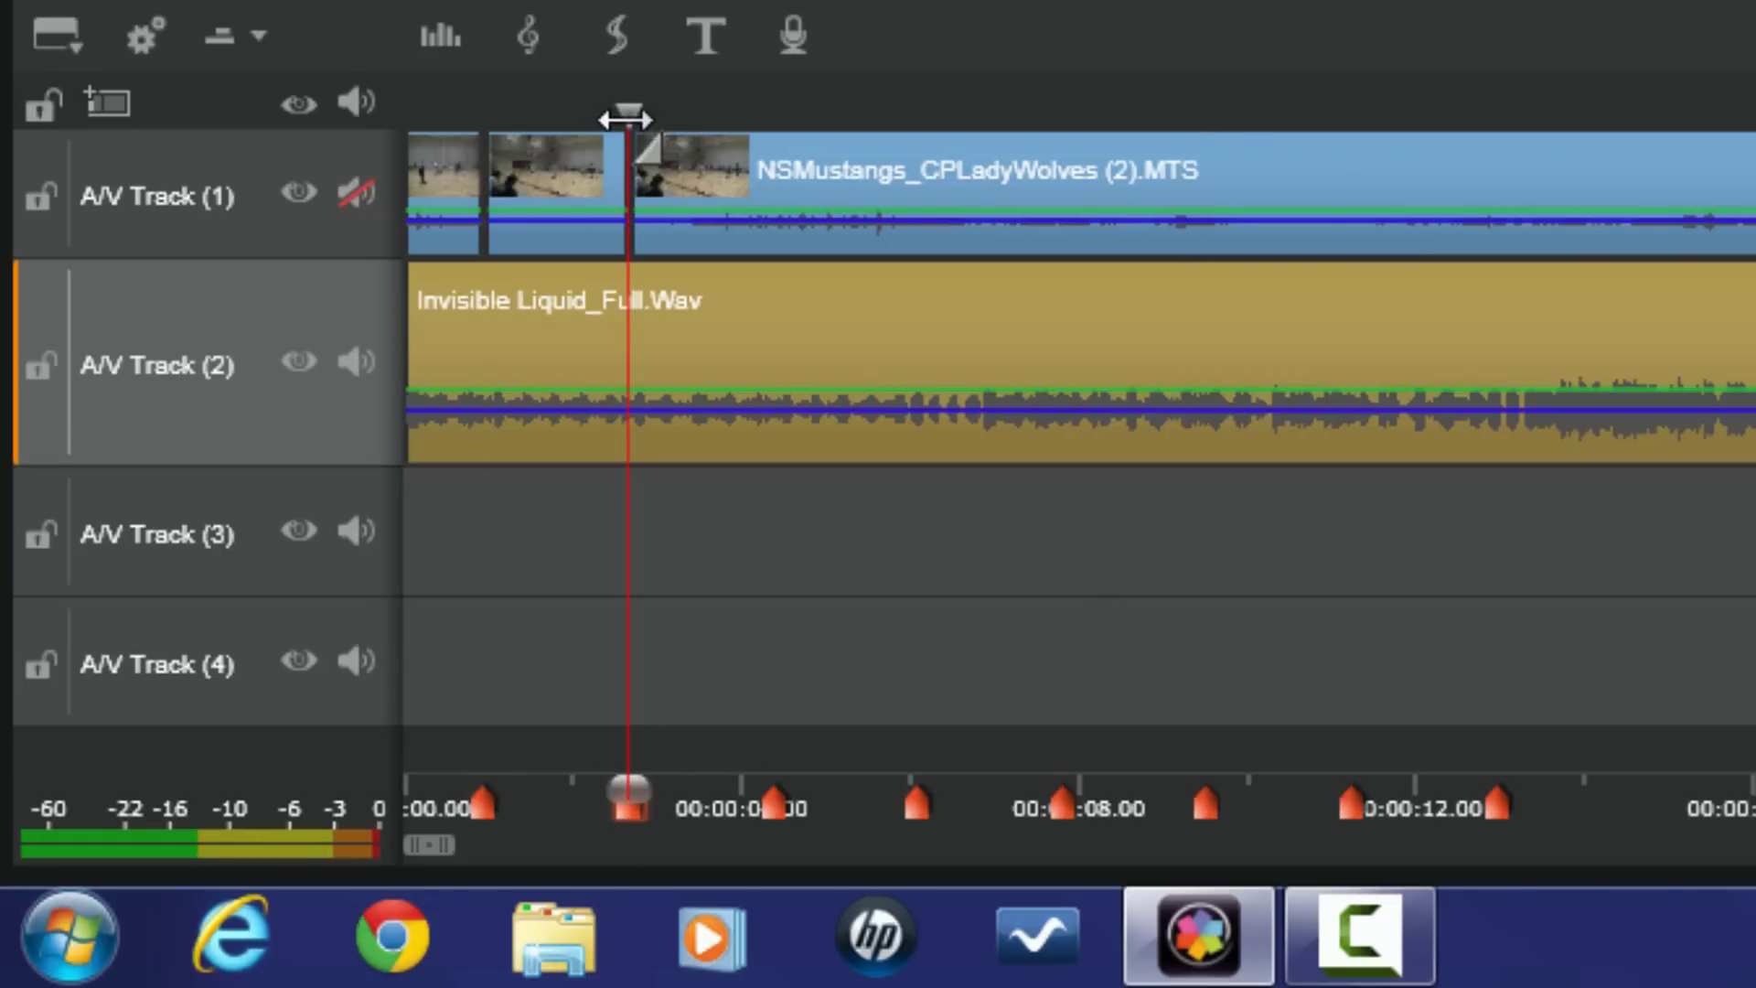
{"action": "key", "text": "space"}
{"action": "left_click_drag", "start_coordinate": [640, 311], "coordinate": [1755, 287]}
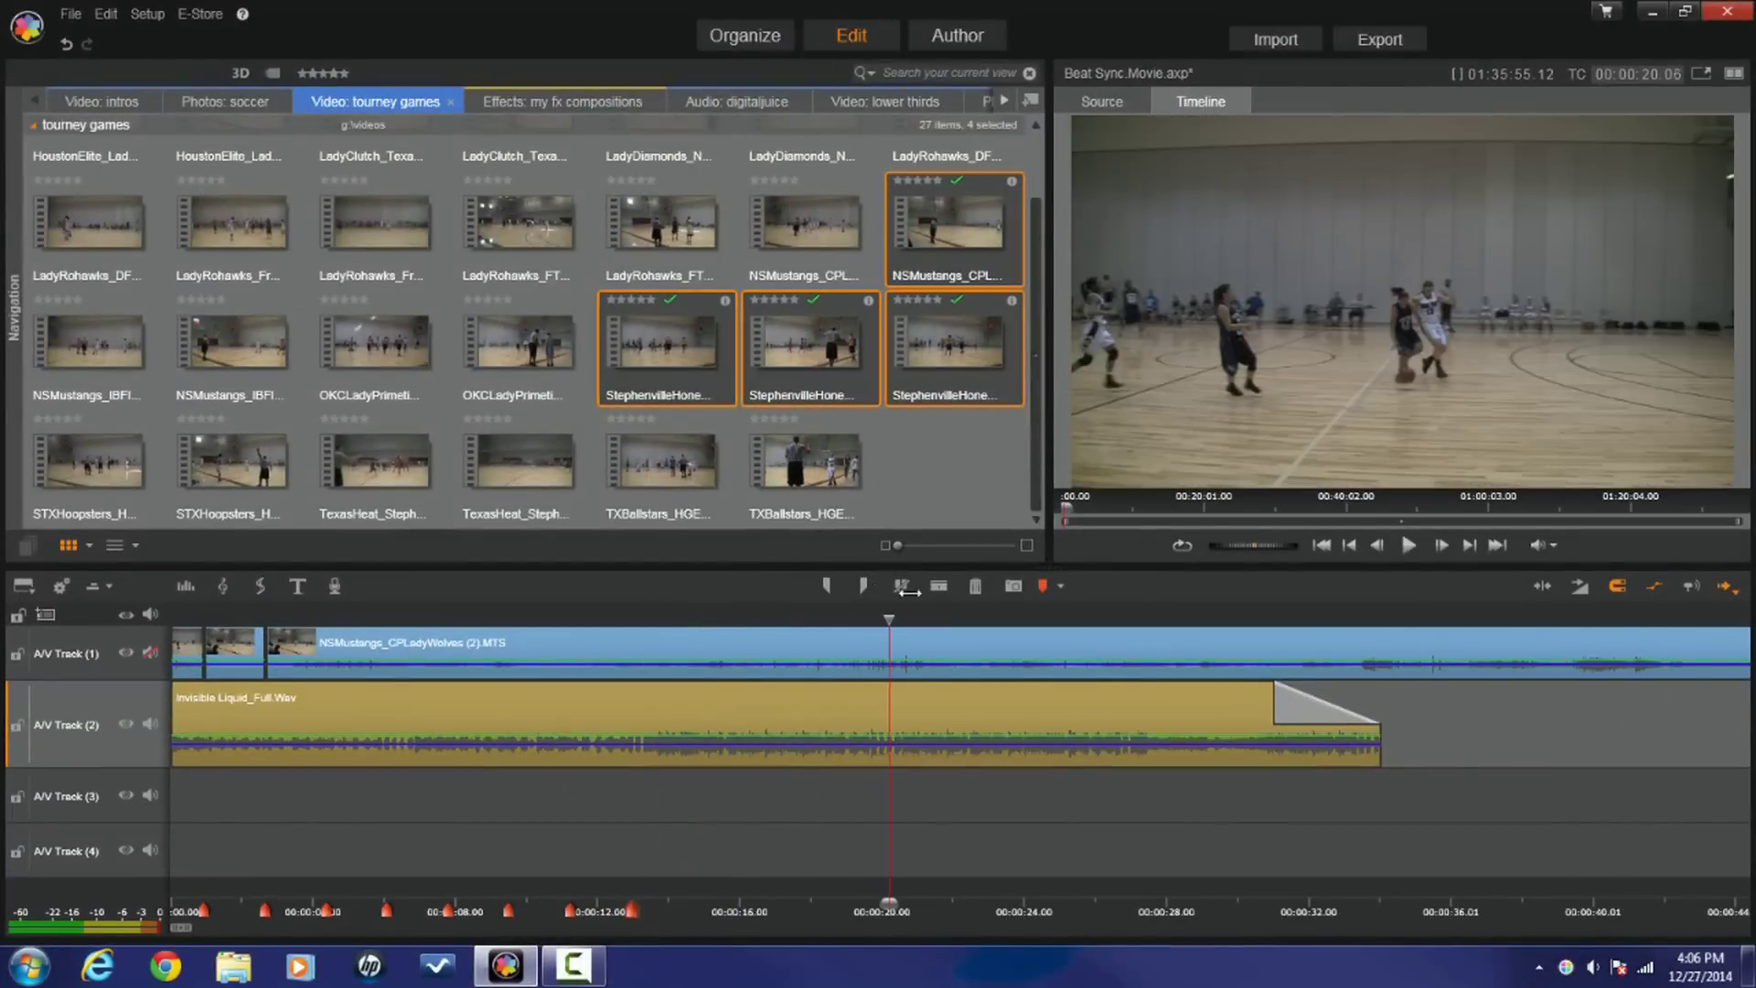
{"action": "left_click_drag", "start_coordinate": [973, 602], "coordinate": [1505, 551]}
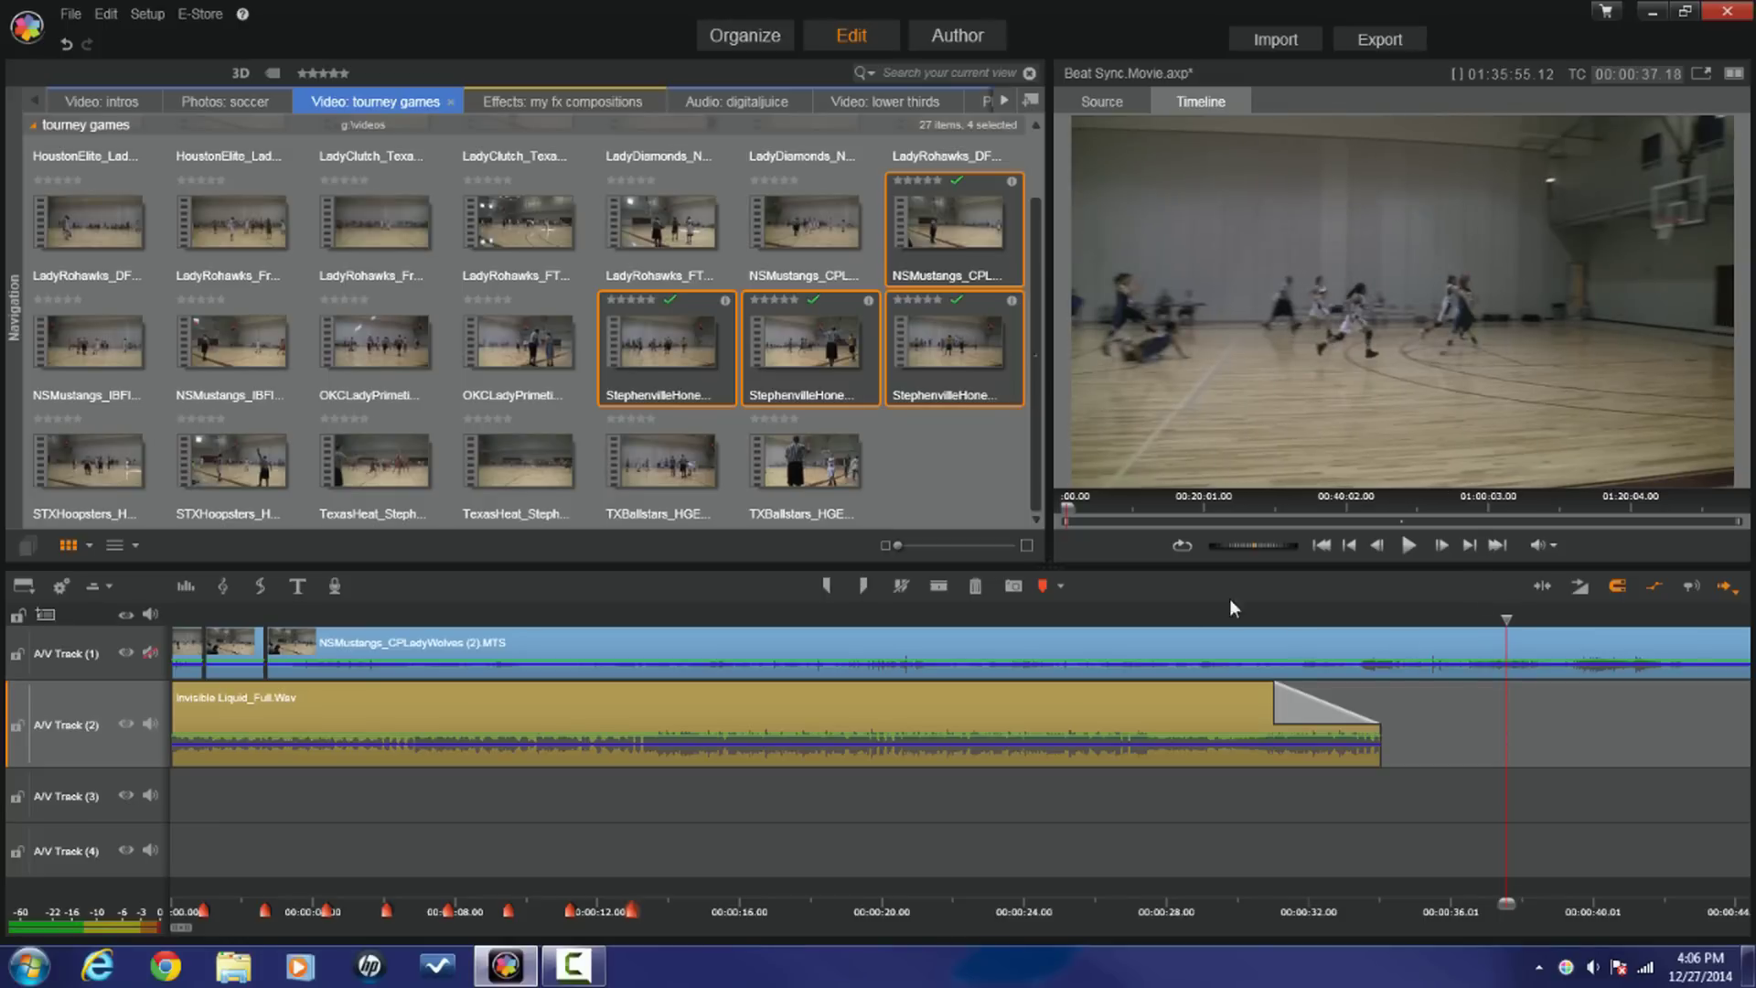
- Cut the basketball clip at the playhead and trim the middle clip's start shorter
{"action": "left_click", "coordinate": [940, 586]}
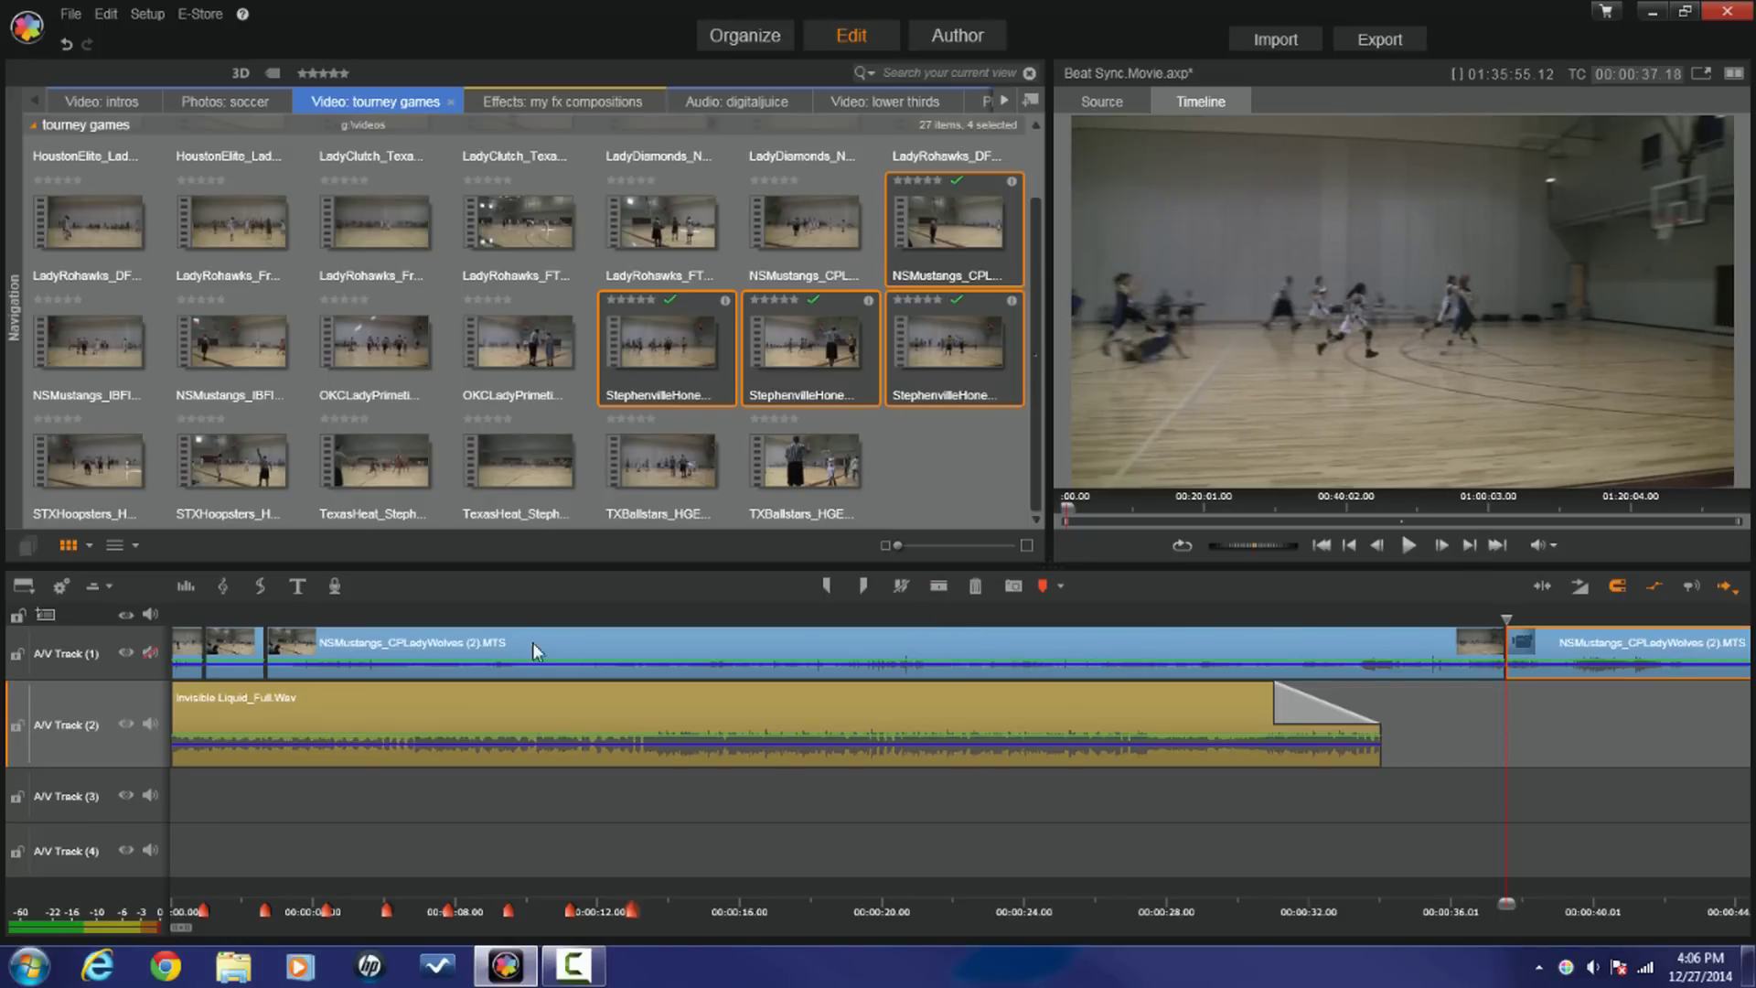
{"action": "left_click", "coordinate": [426, 650]}
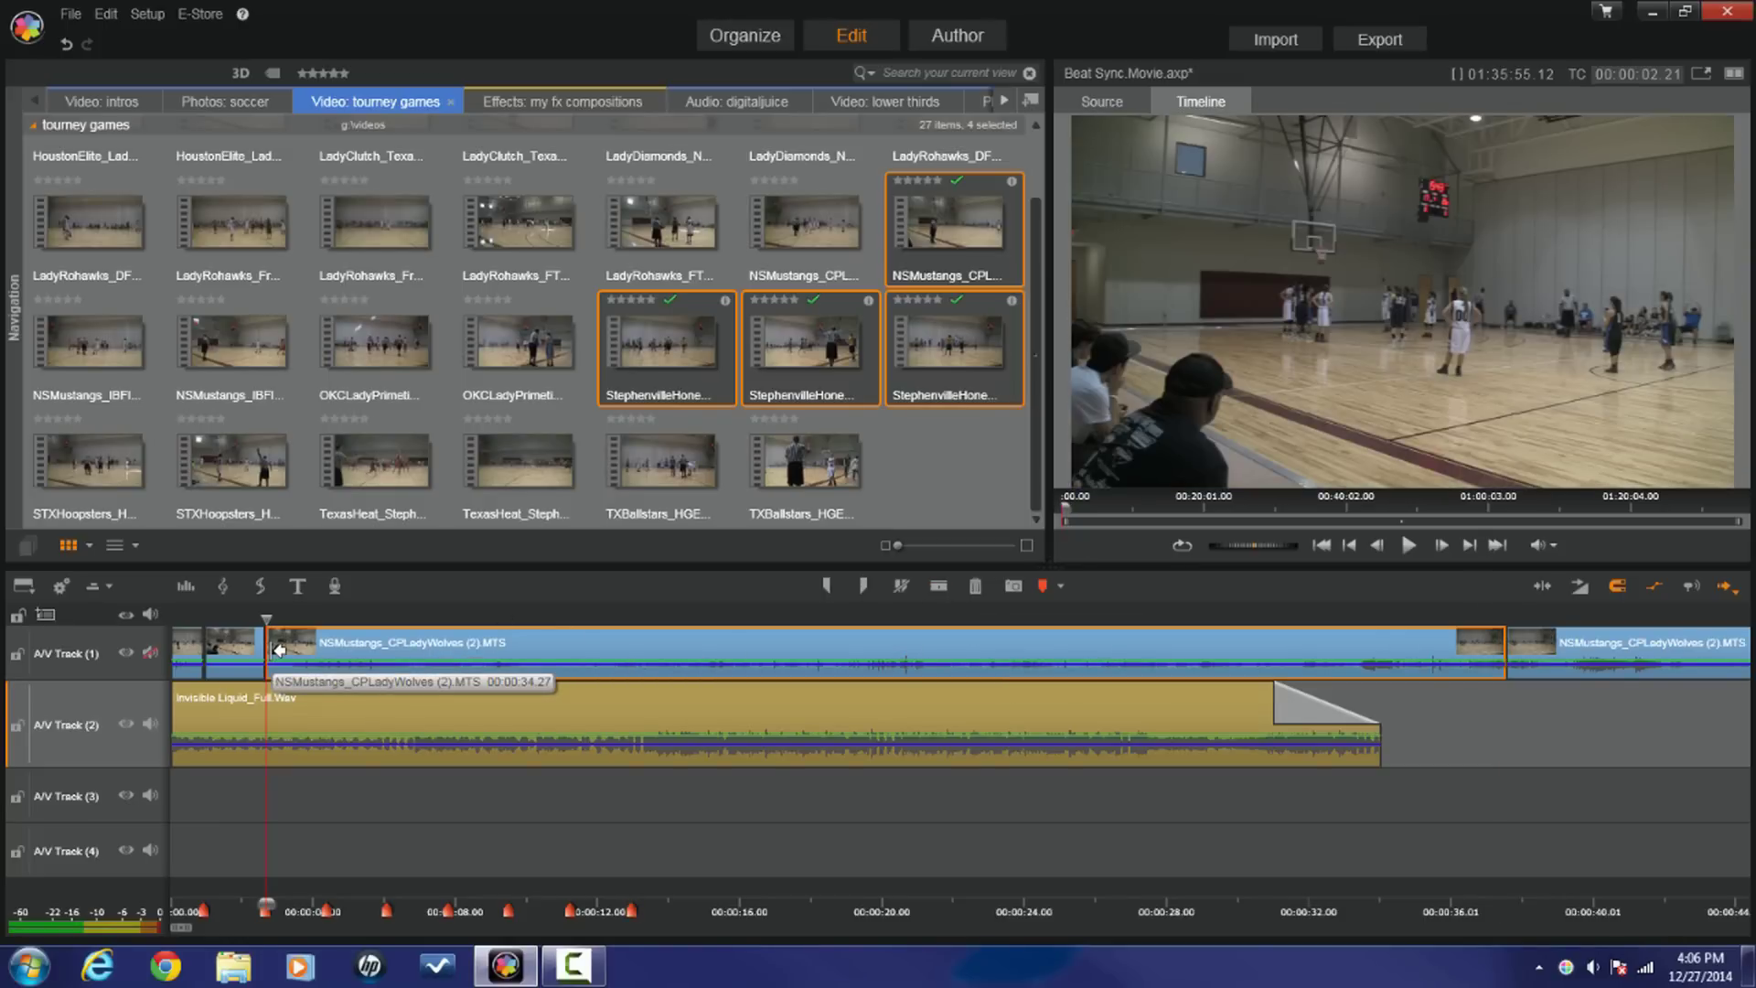
{"action": "mouse_move", "coordinate": [279, 650]}
{"action": "left_mouse_down"}
{"action": "mouse_move", "coordinate": [1143, 634]}
{"action": "mouse_move", "coordinate": [297, 672]}
{"action": "left_mouse_up"}
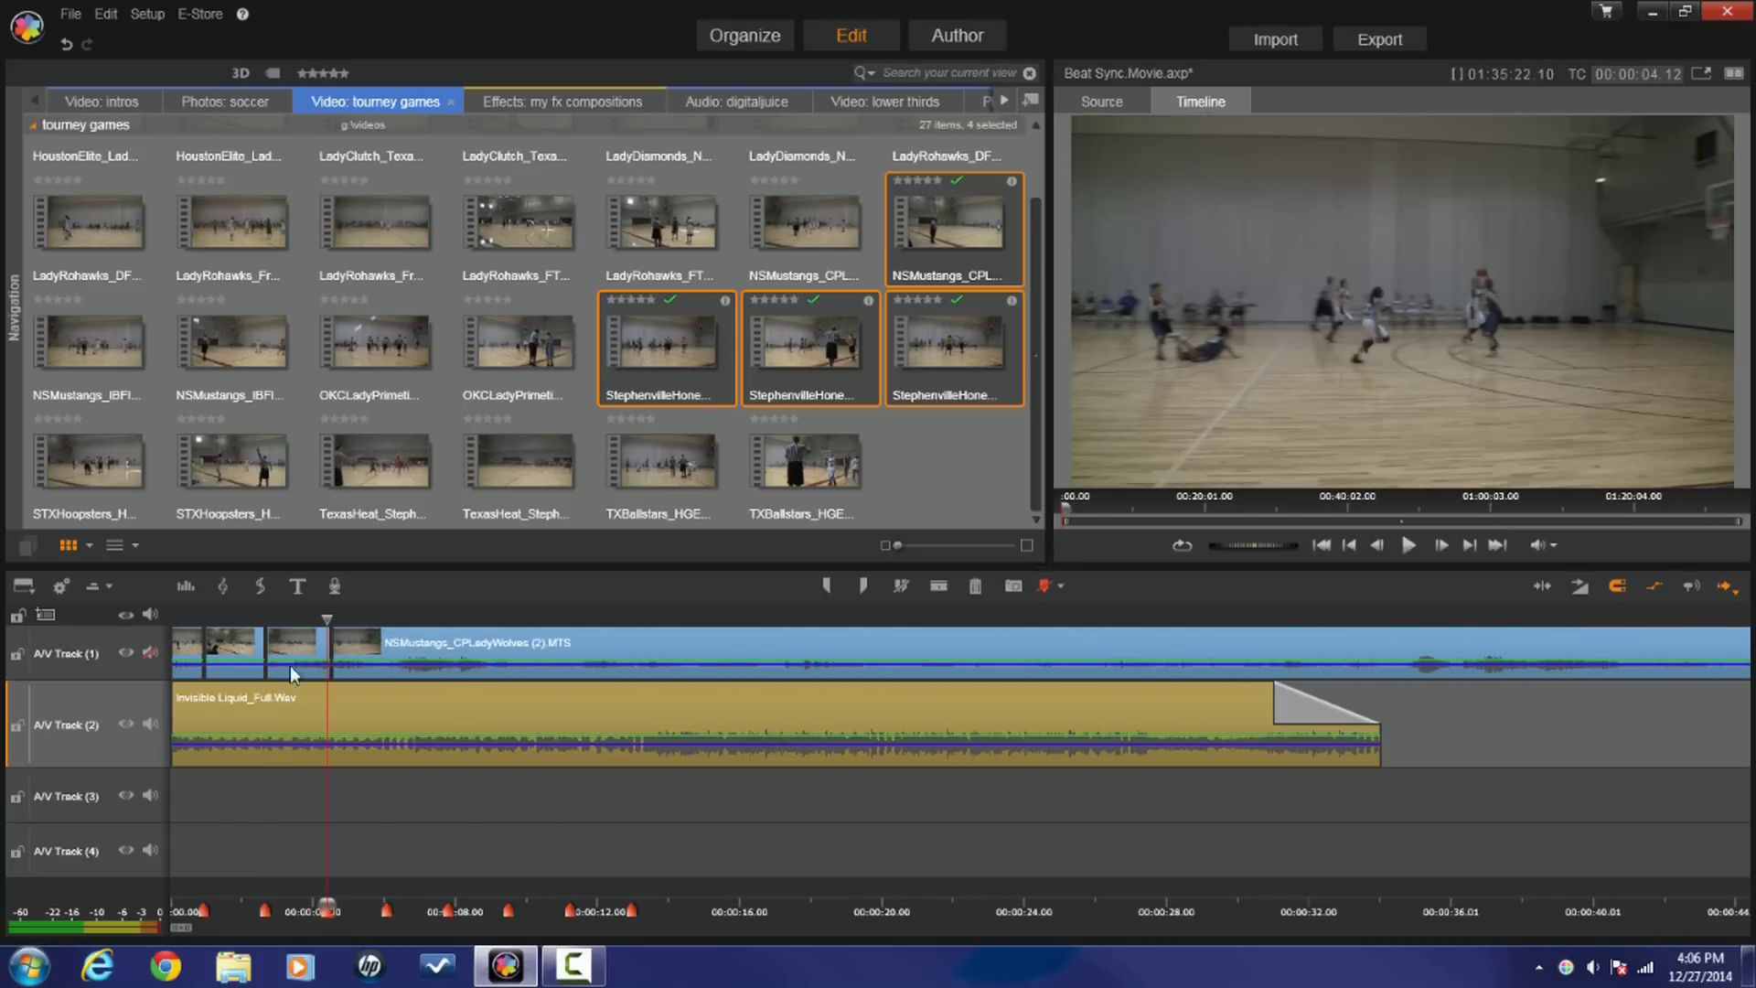
{"action": "left_click", "coordinate": [272, 648]}
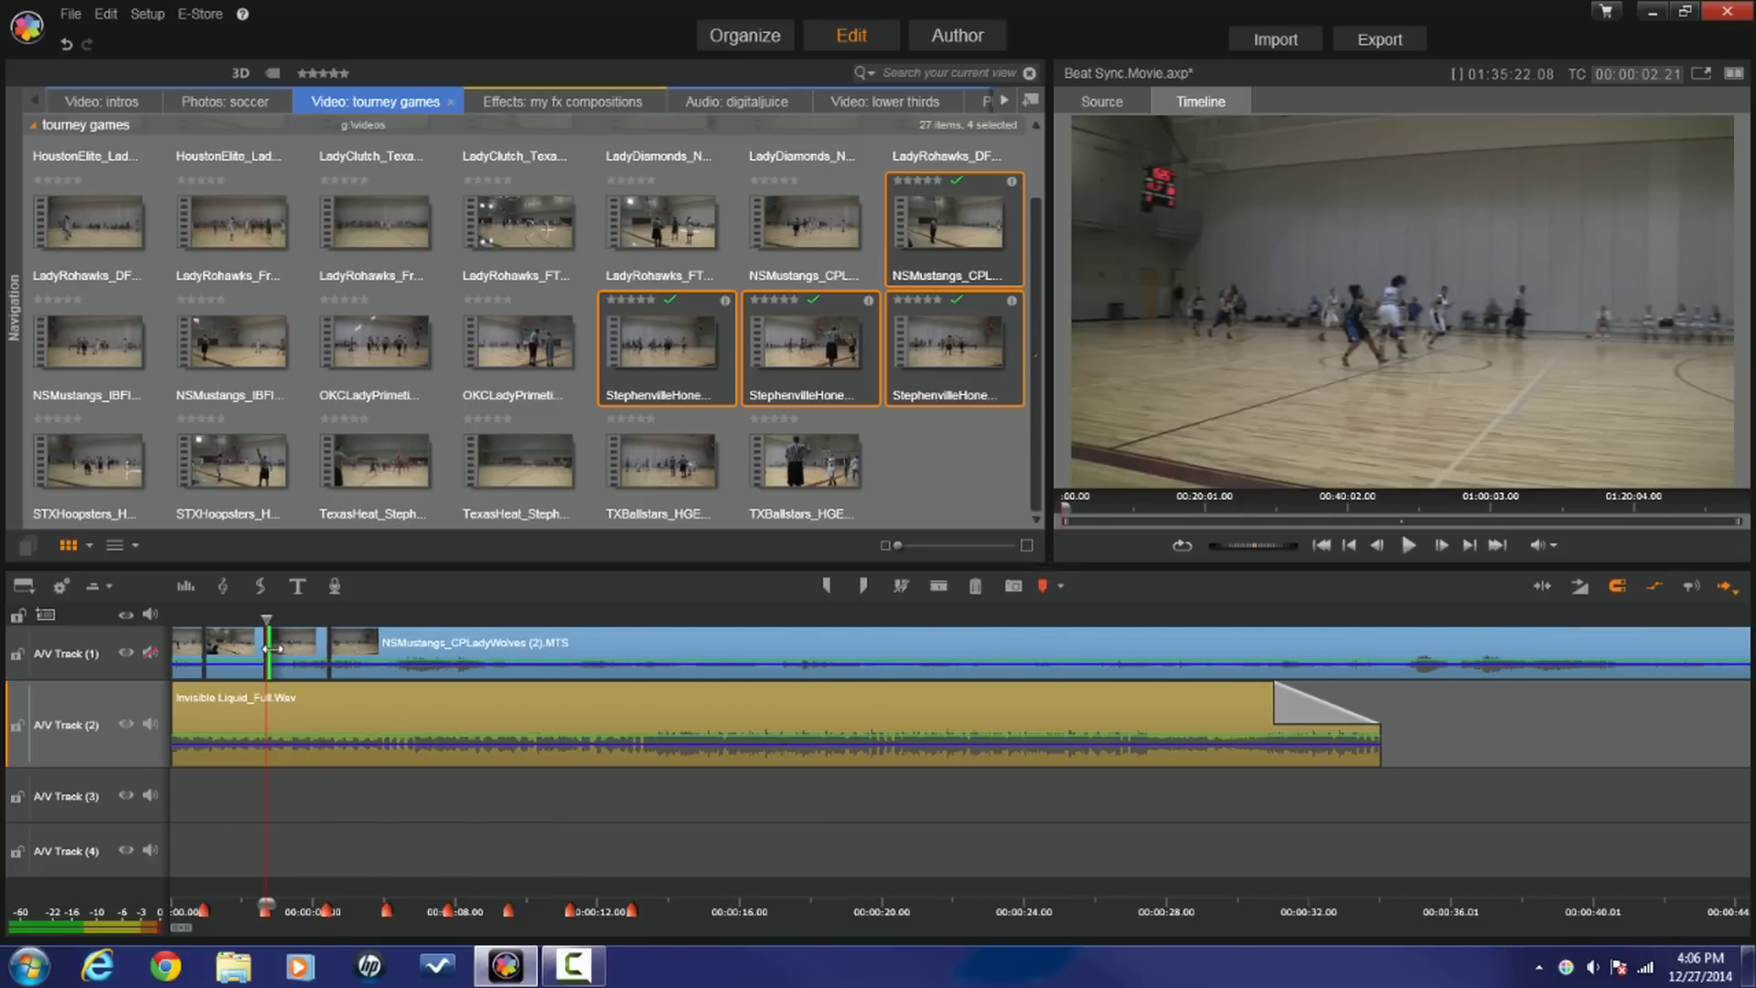
{"action": "left_click", "coordinate": [324, 913]}
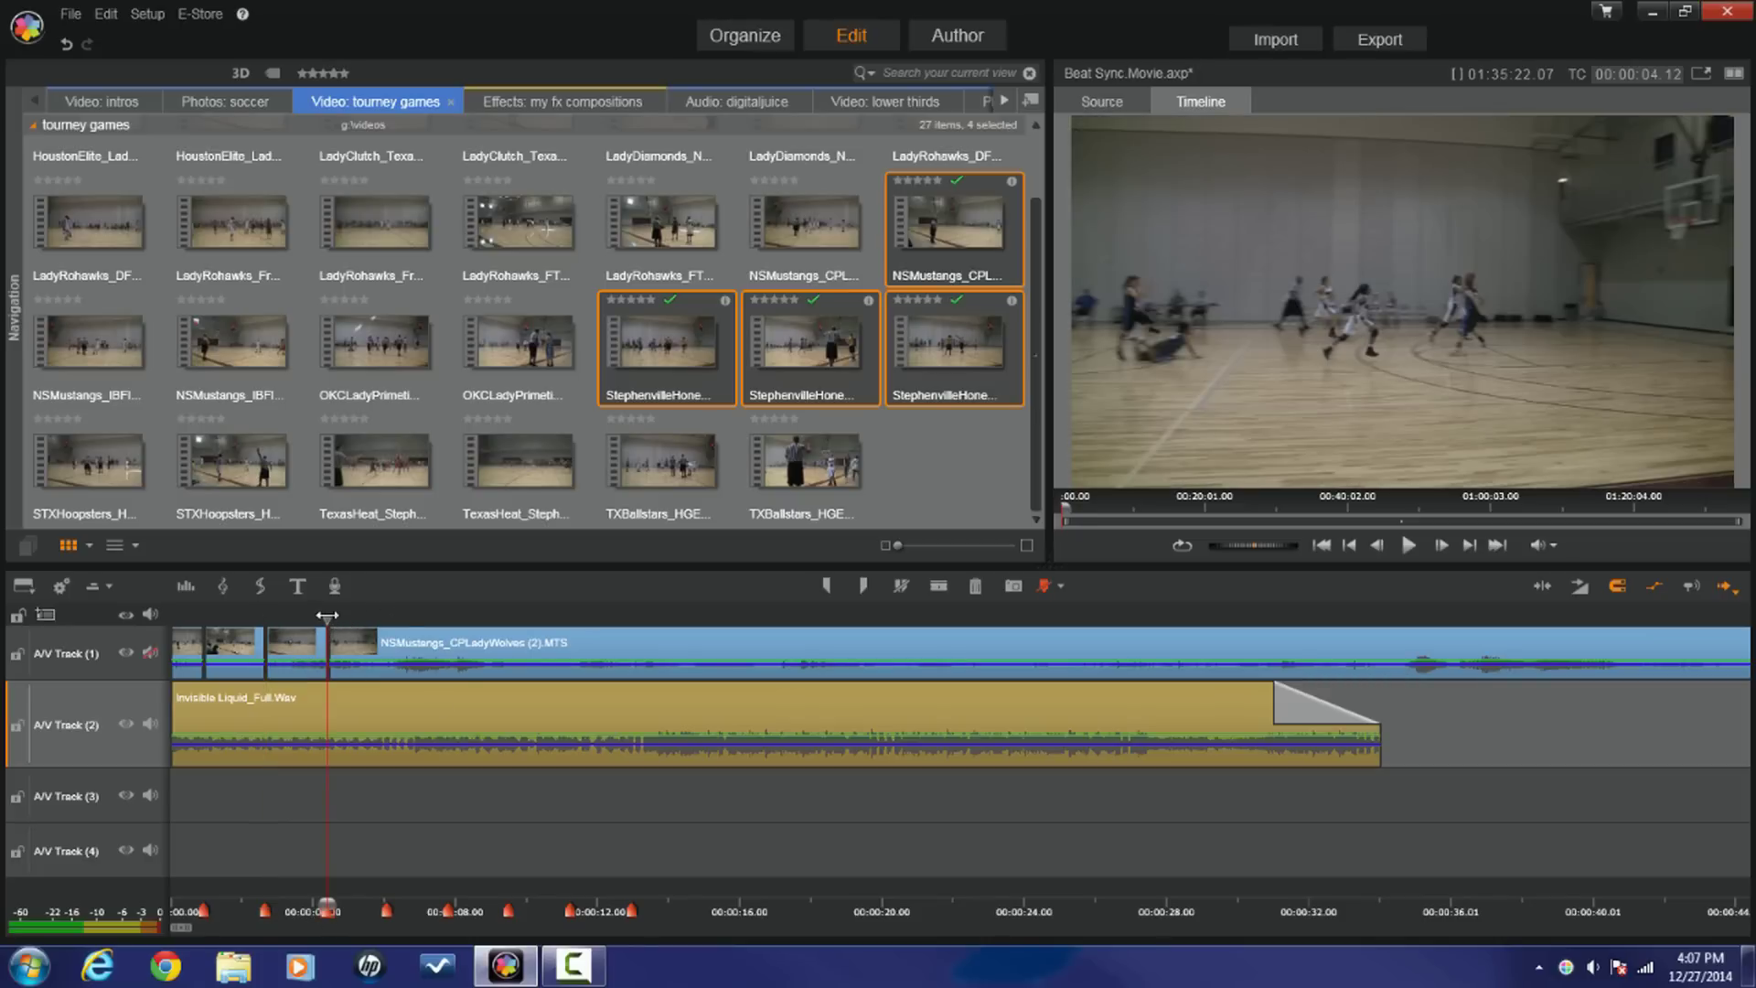
- Split the long NSMustangs clip on the third beat, delete the first piece, and return to the start
{"action": "left_click_drag", "start_coordinate": [327, 618], "coordinate": [547, 631]}
{"action": "left_click", "coordinate": [593, 638]}
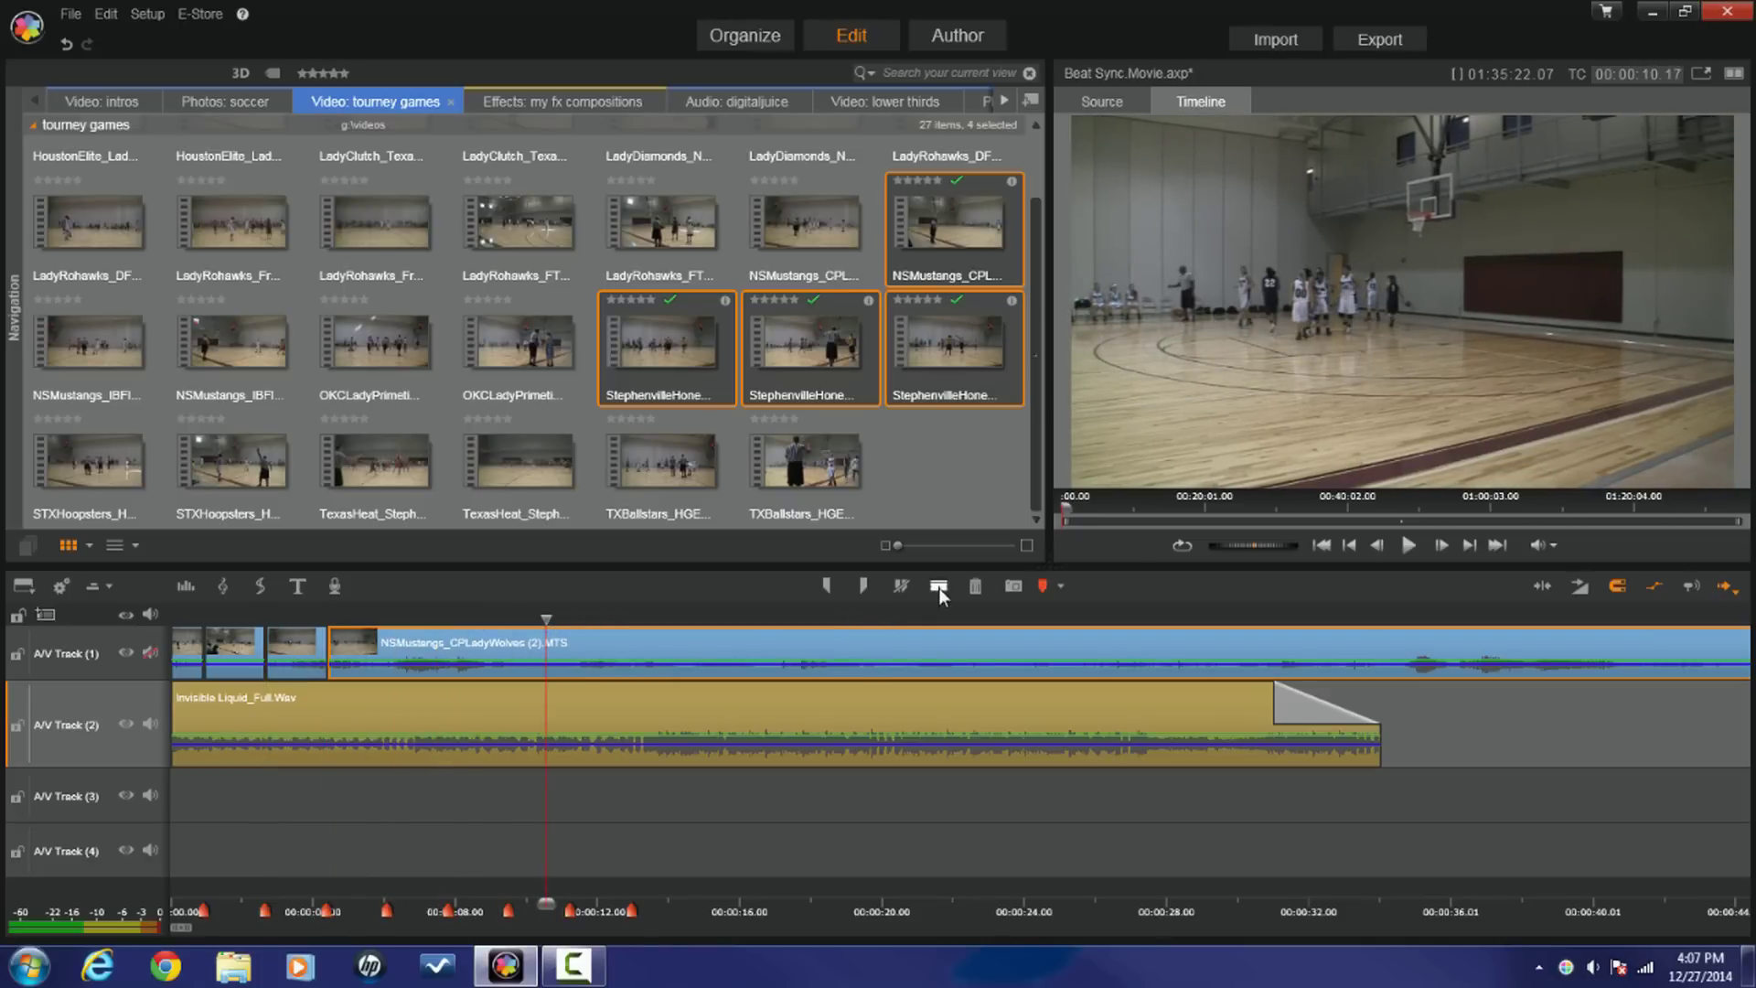
{"action": "left_click", "coordinate": [901, 585]}
{"action": "left_click", "coordinate": [447, 669]}
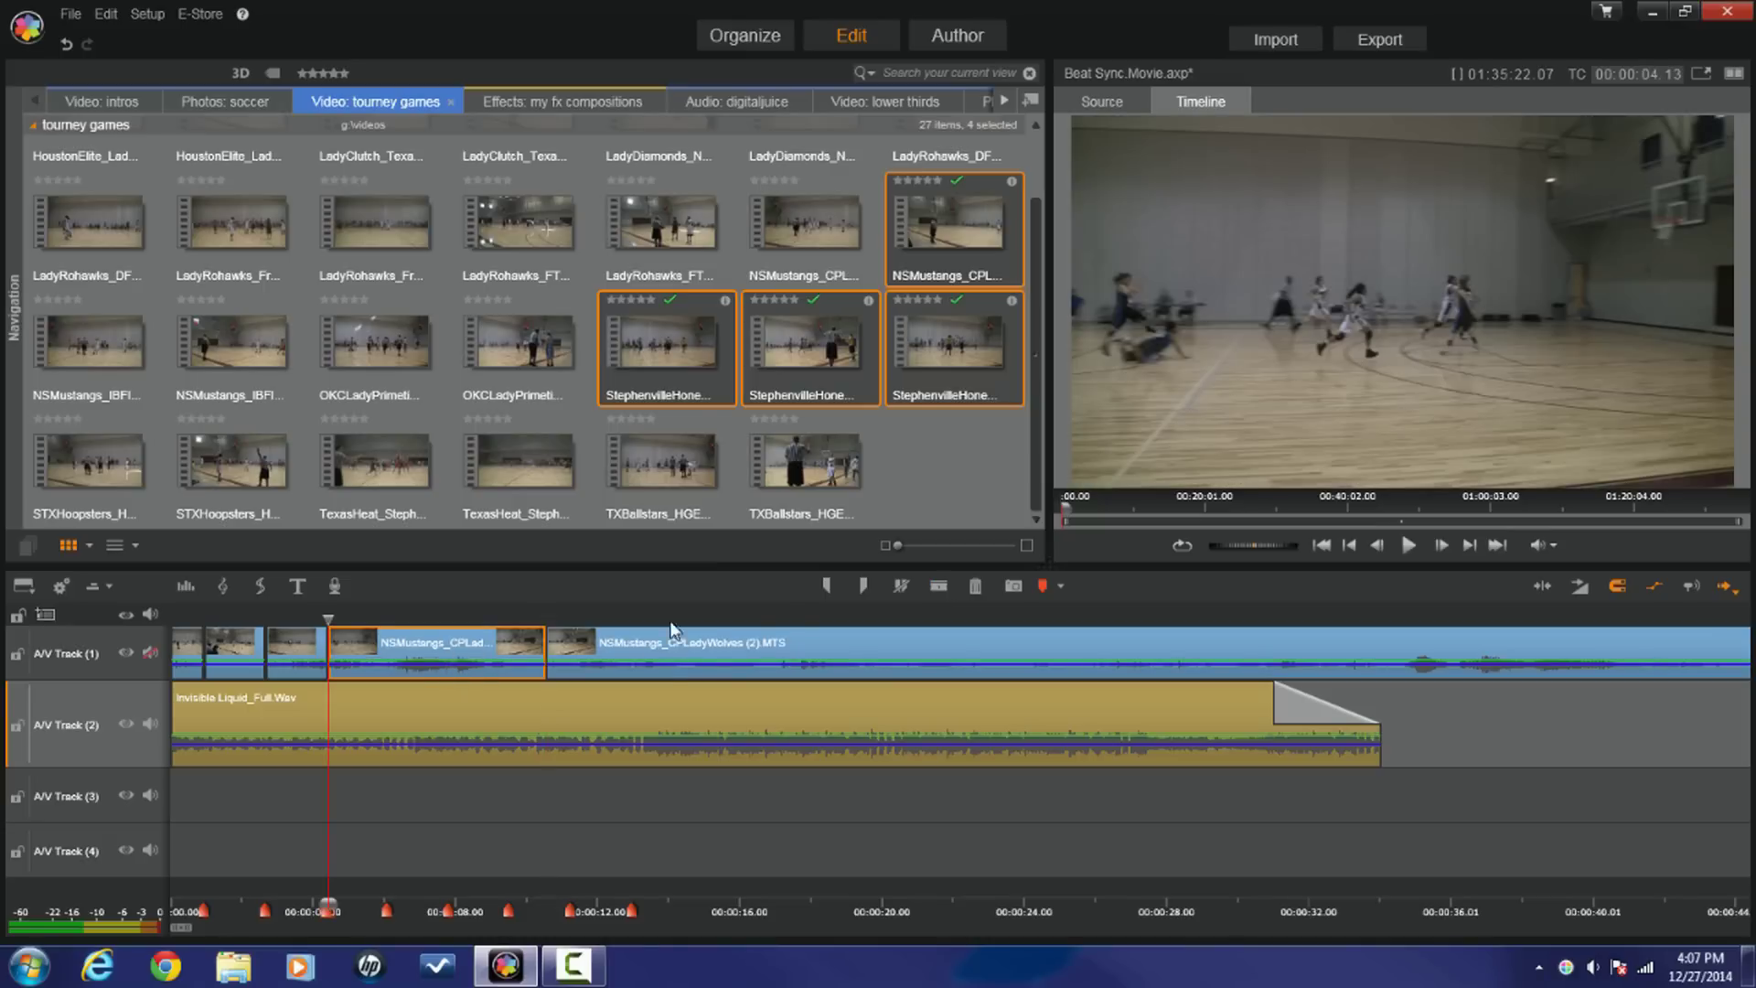
{"action": "left_click", "coordinate": [975, 588]}
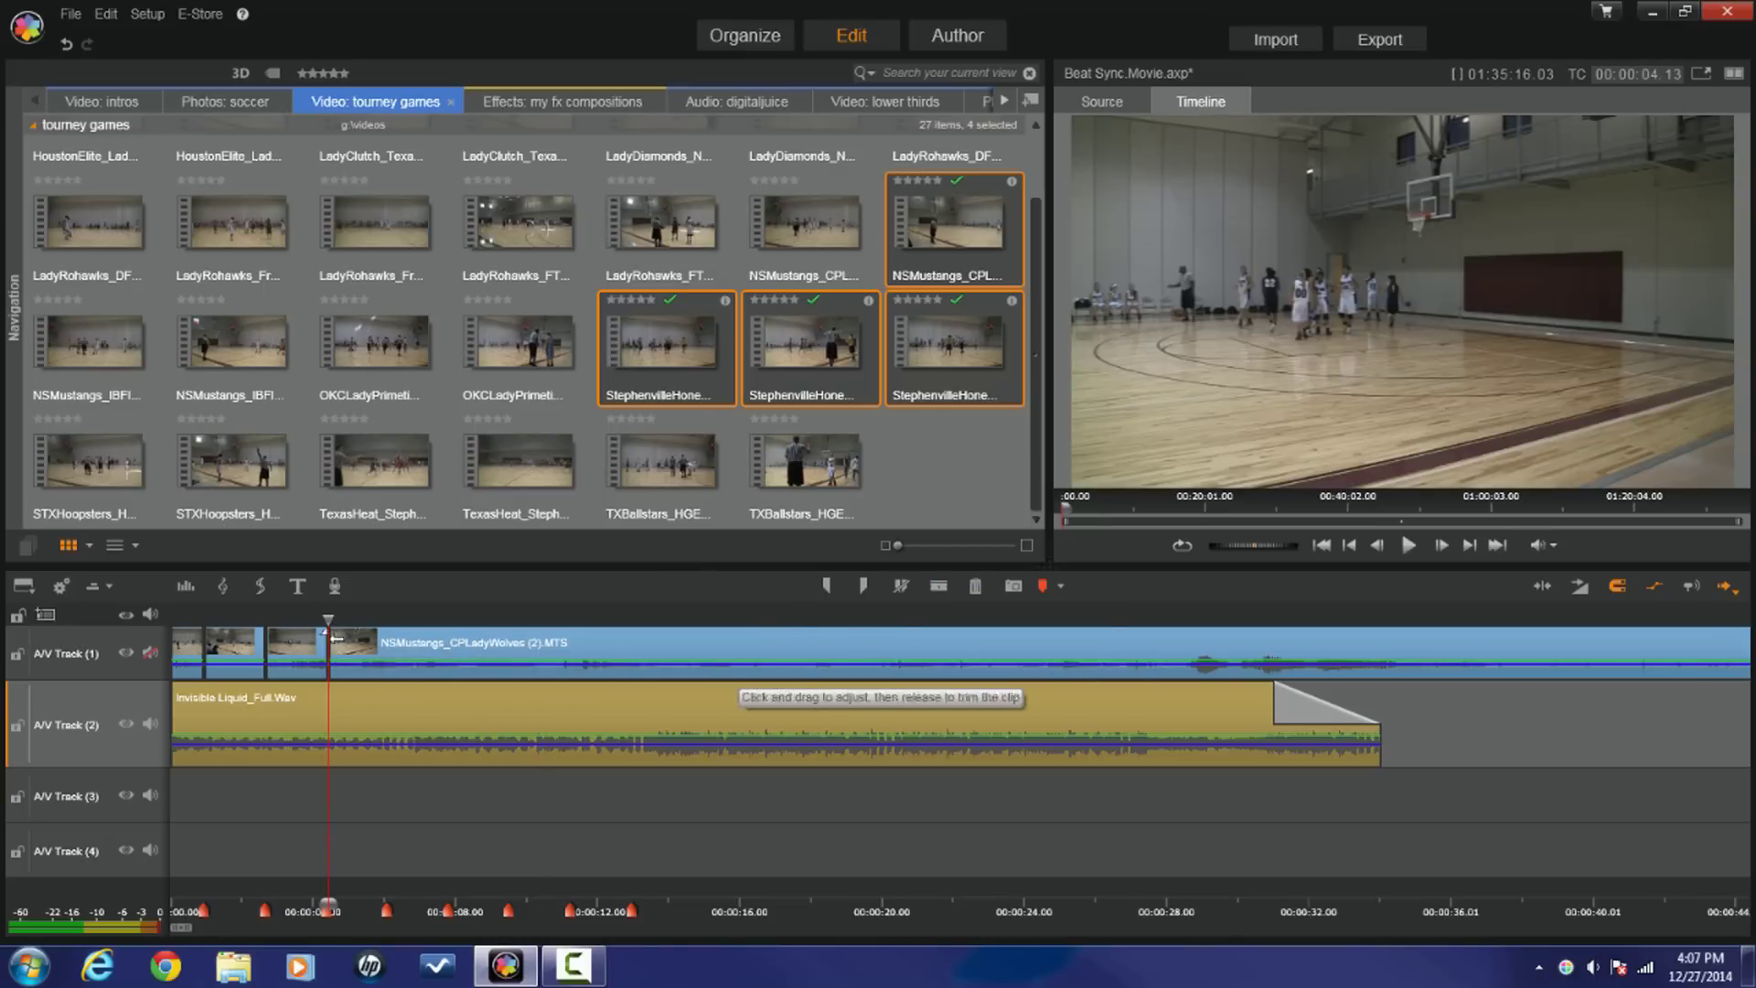
{"action": "left_click_drag", "start_coordinate": [325, 625], "coordinate": [133, 631]}
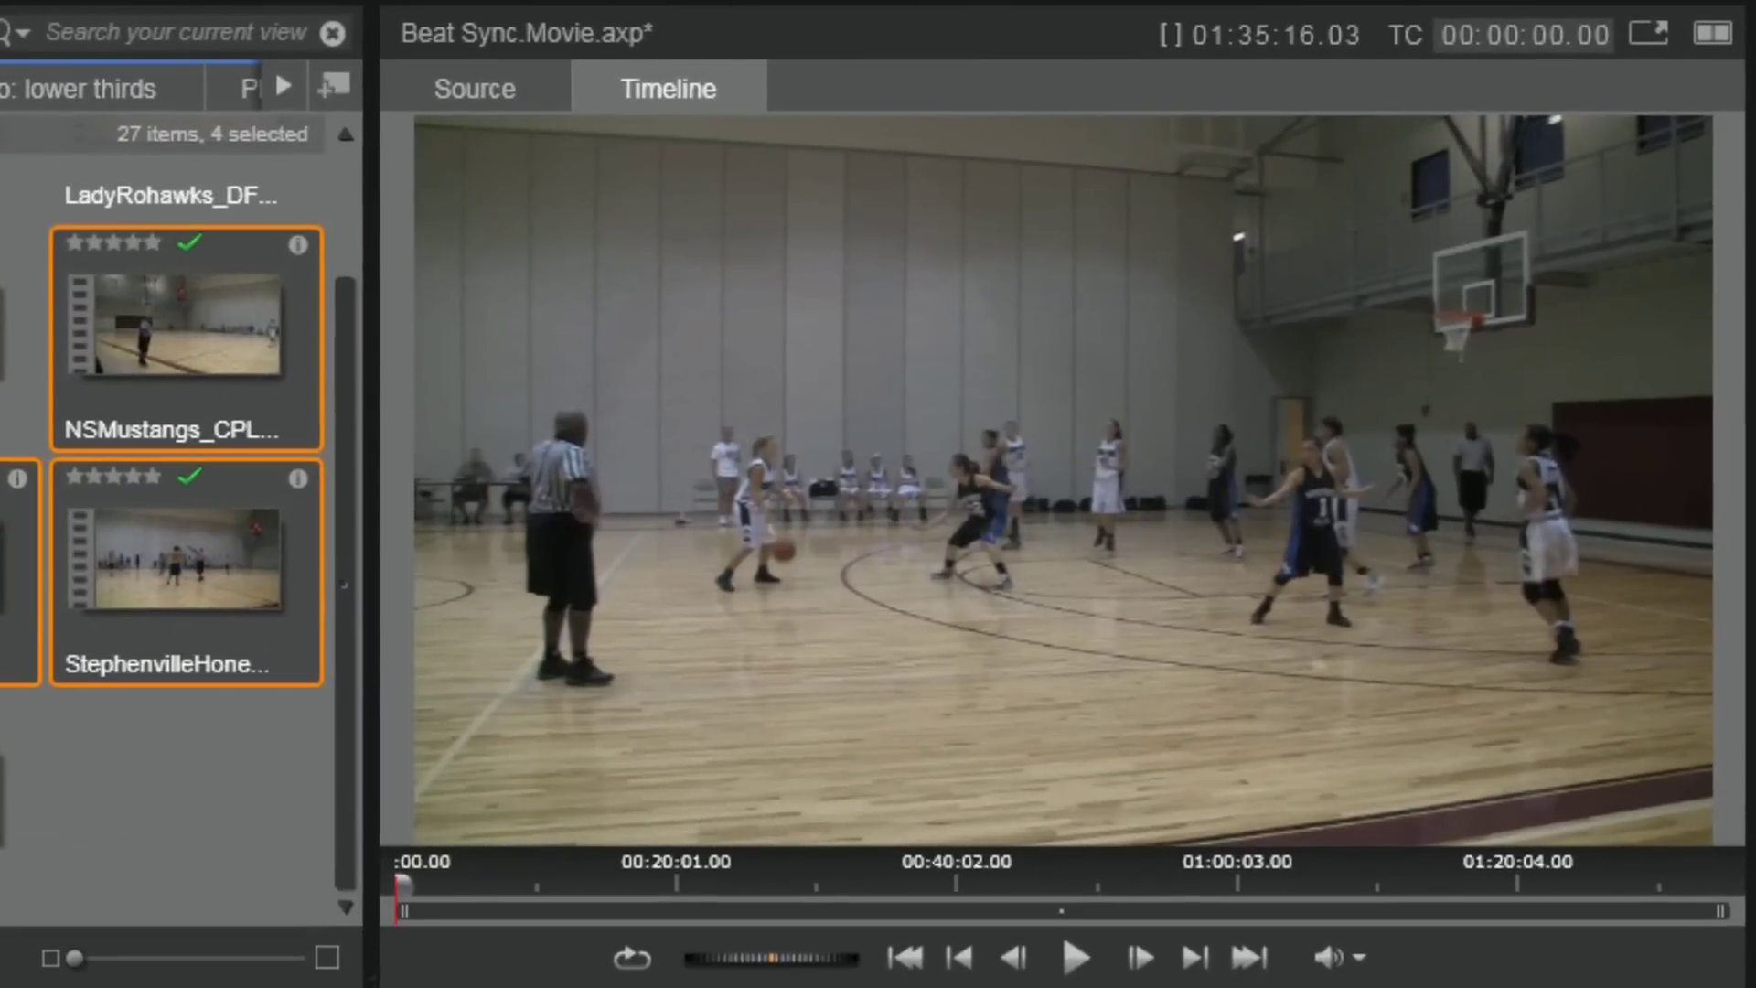
{"action": "key", "text": "space"}
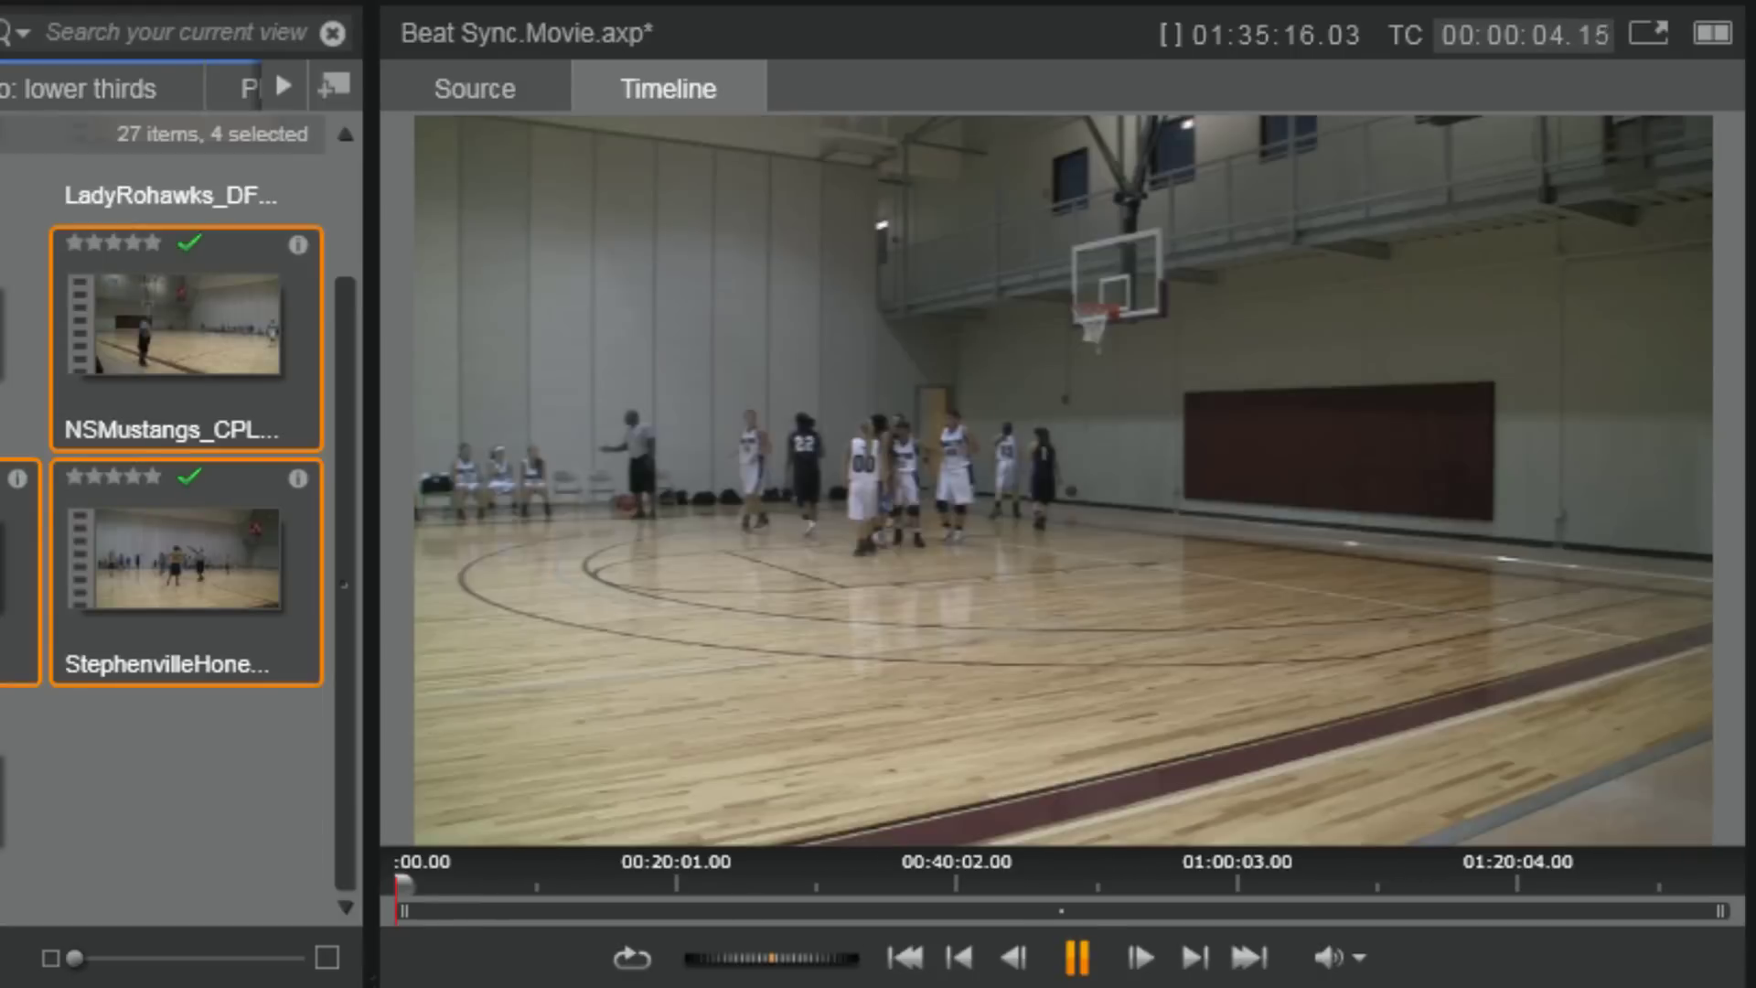
{"action": "key", "text": "space"}
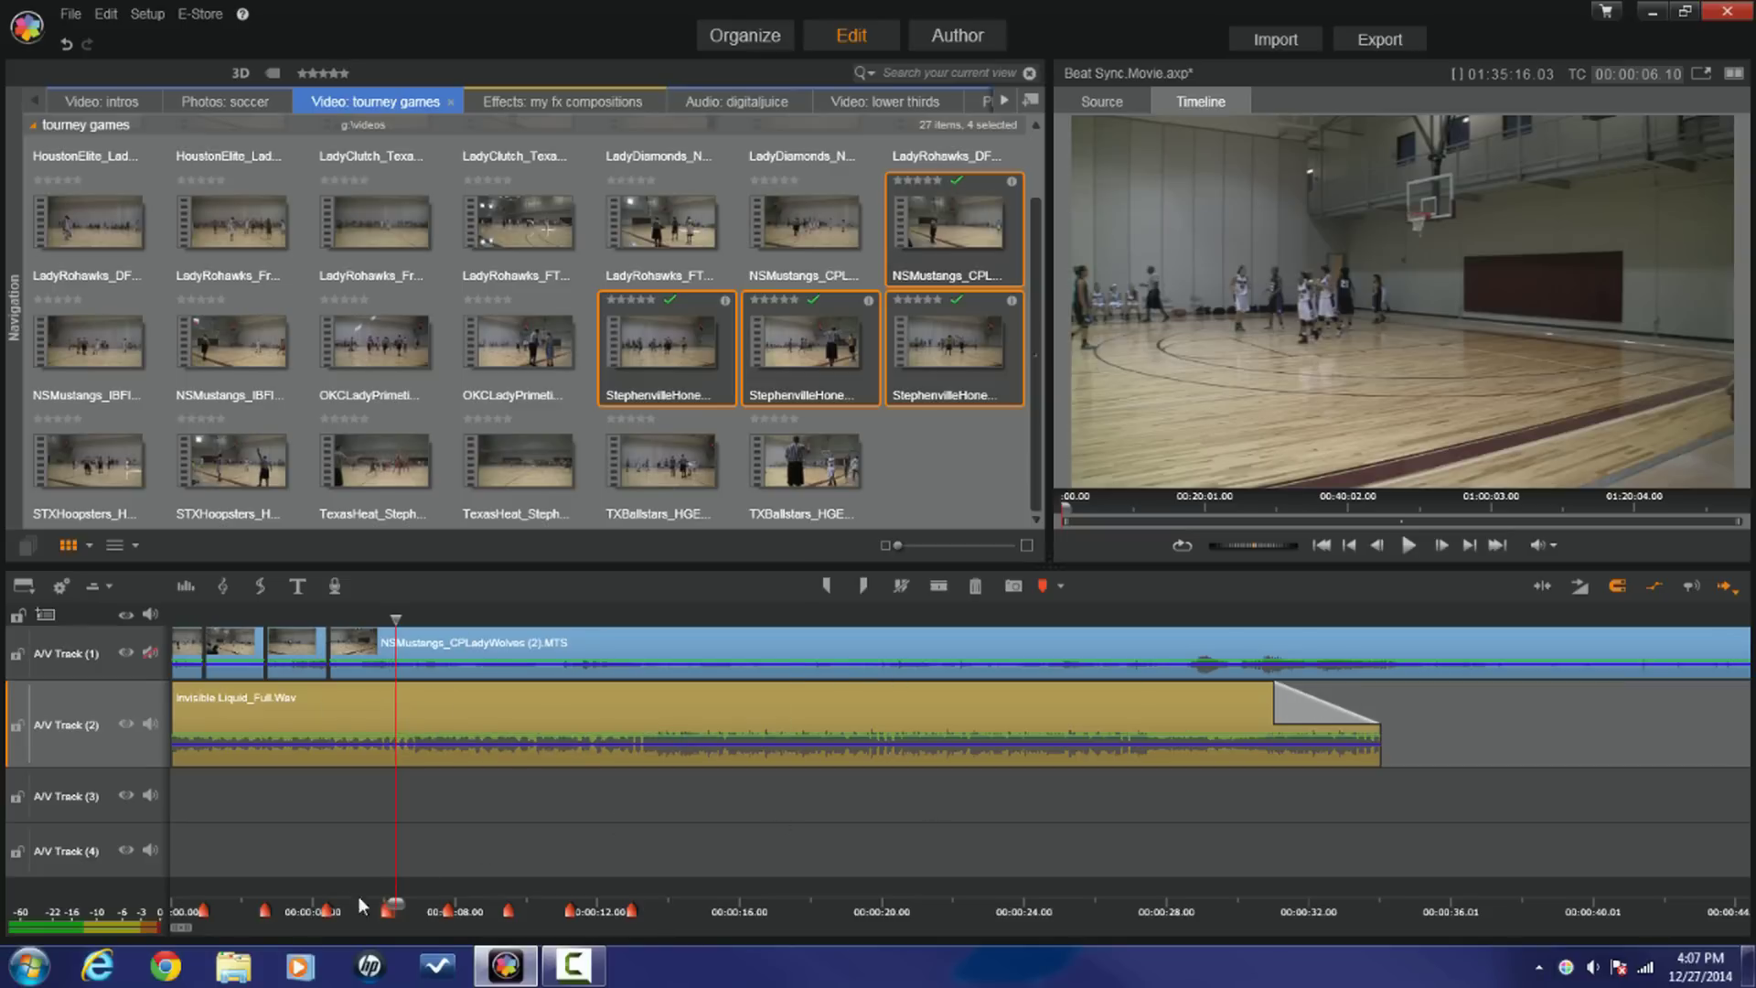
- Scroll back to the timeline start and delete all basketball clips from A/V Track (1)
{"action": "left_click_drag", "start_coordinate": [179, 924], "coordinate": [1689, 937]}
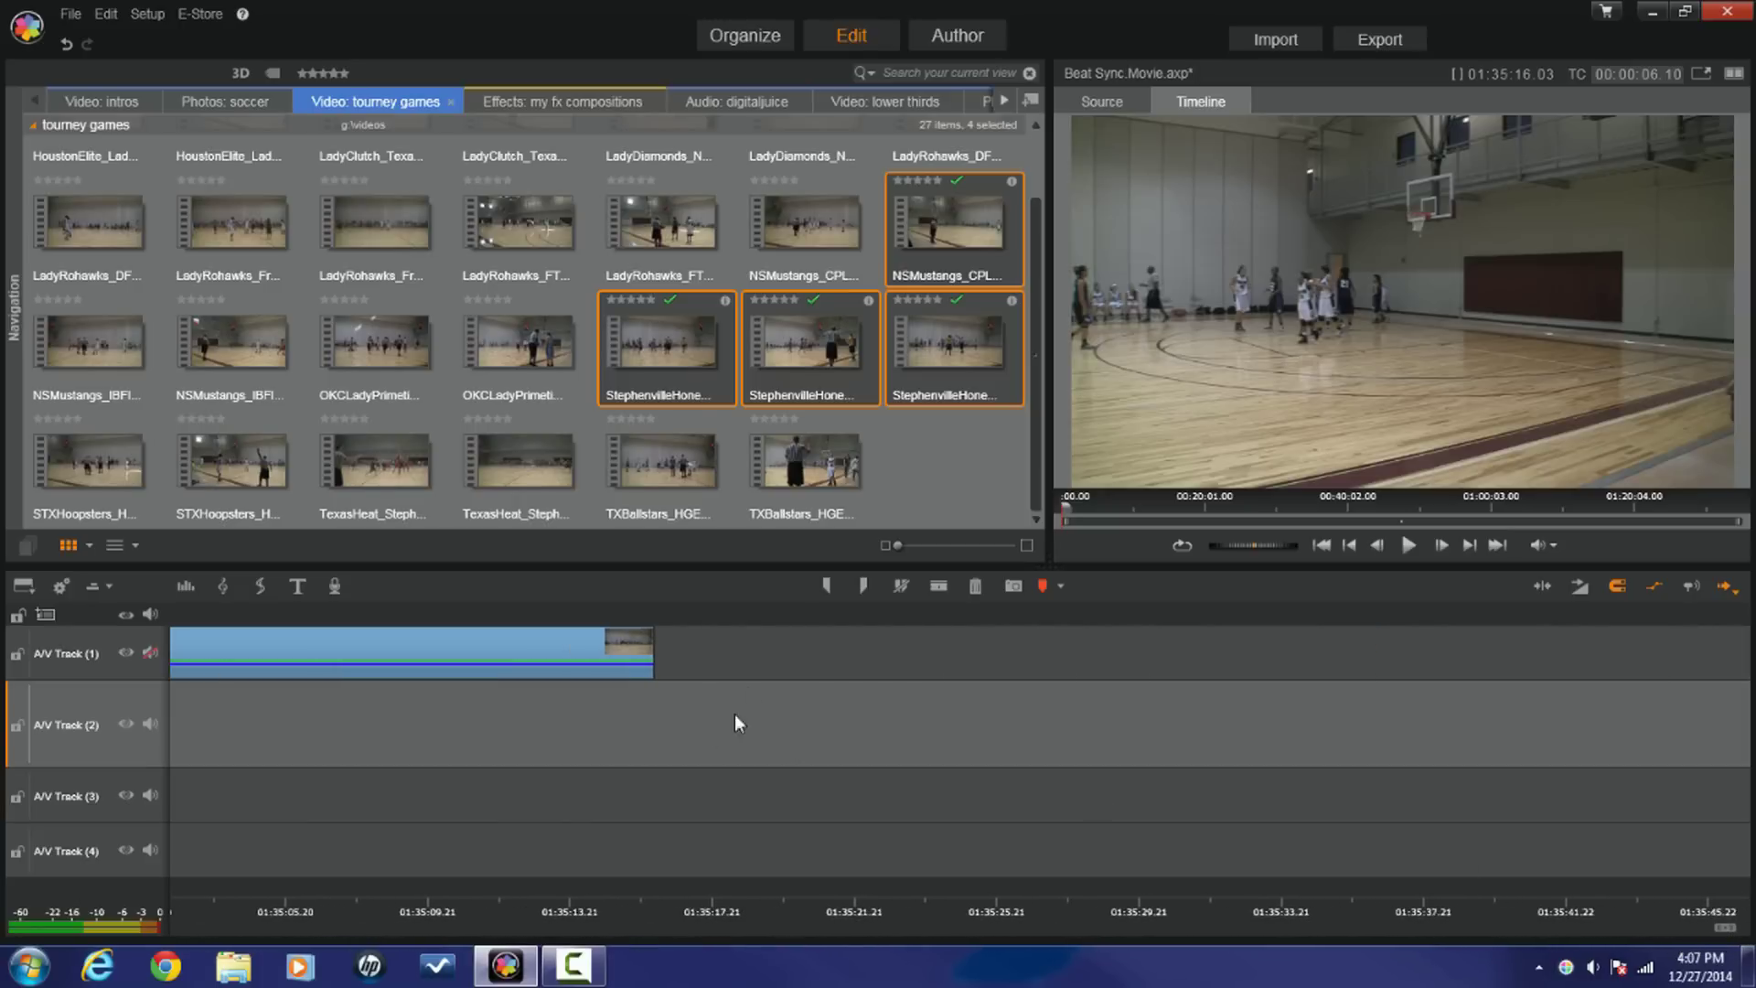
{"action": "scroll", "coordinate": [2, 659], "scroll_direction": "up", "scroll_amount": 10}
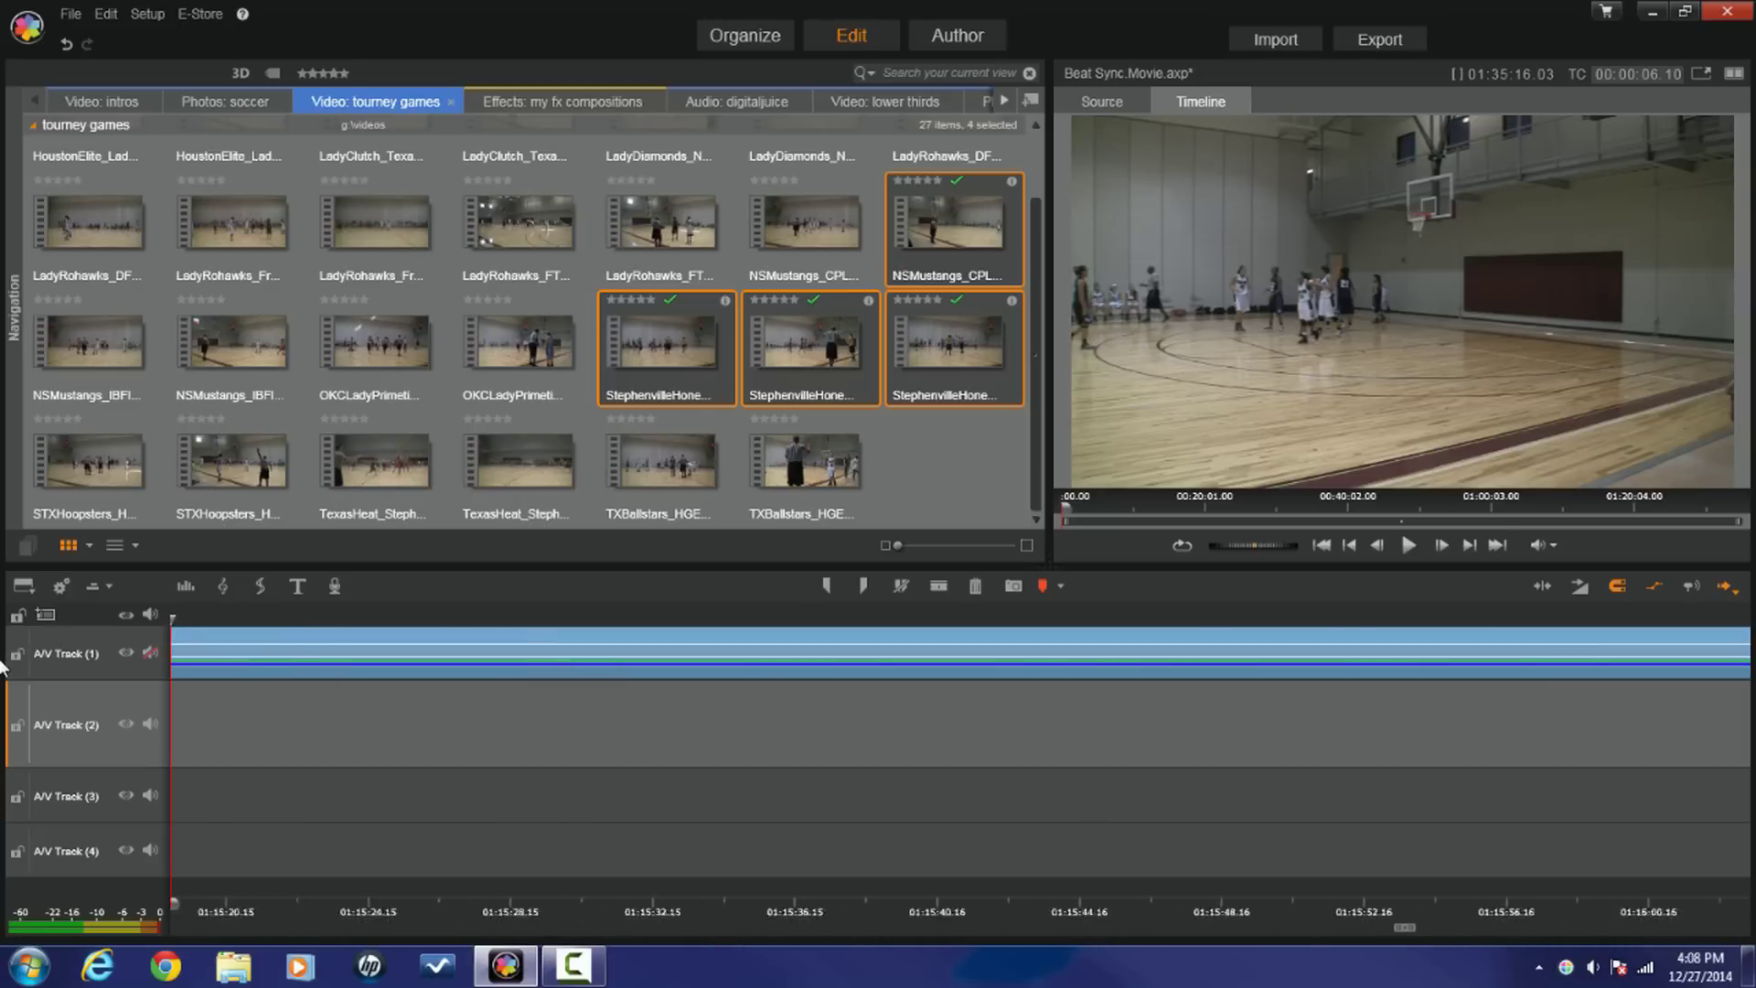
{"action": "scroll", "coordinate": [2, 663], "scroll_direction": "up", "scroll_amount": 5}
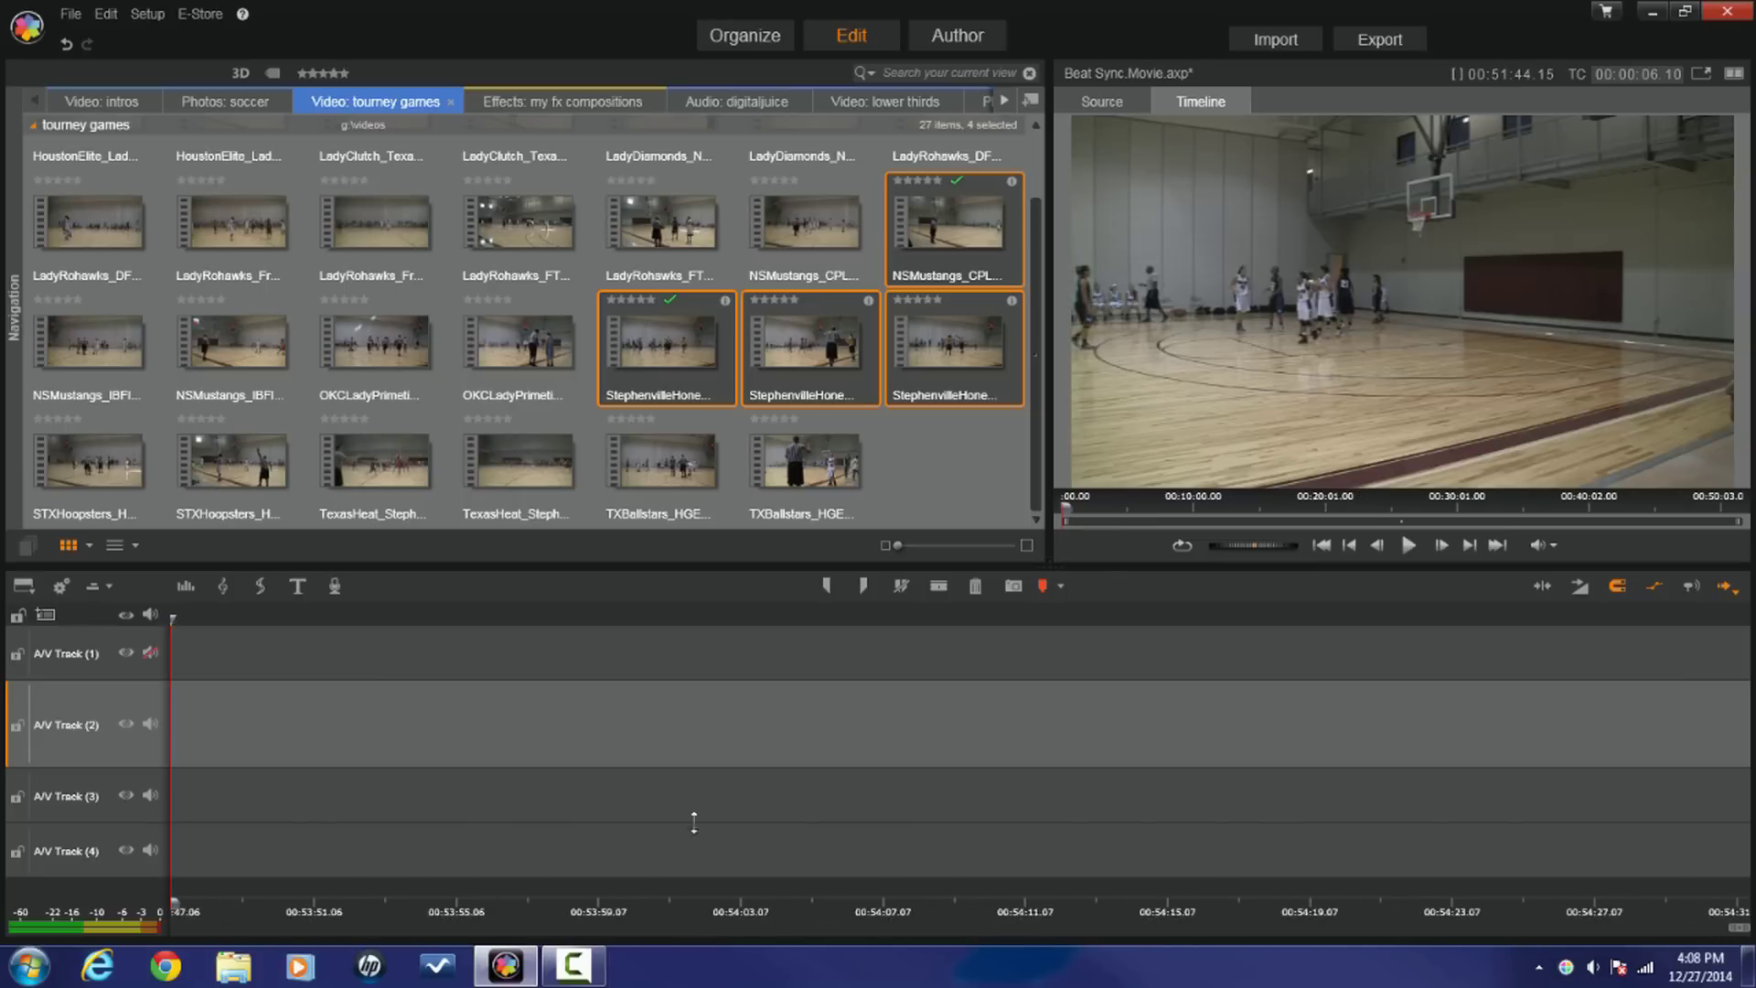
{"action": "key", "text": "Home"}
{"action": "key", "text": "Delete"}
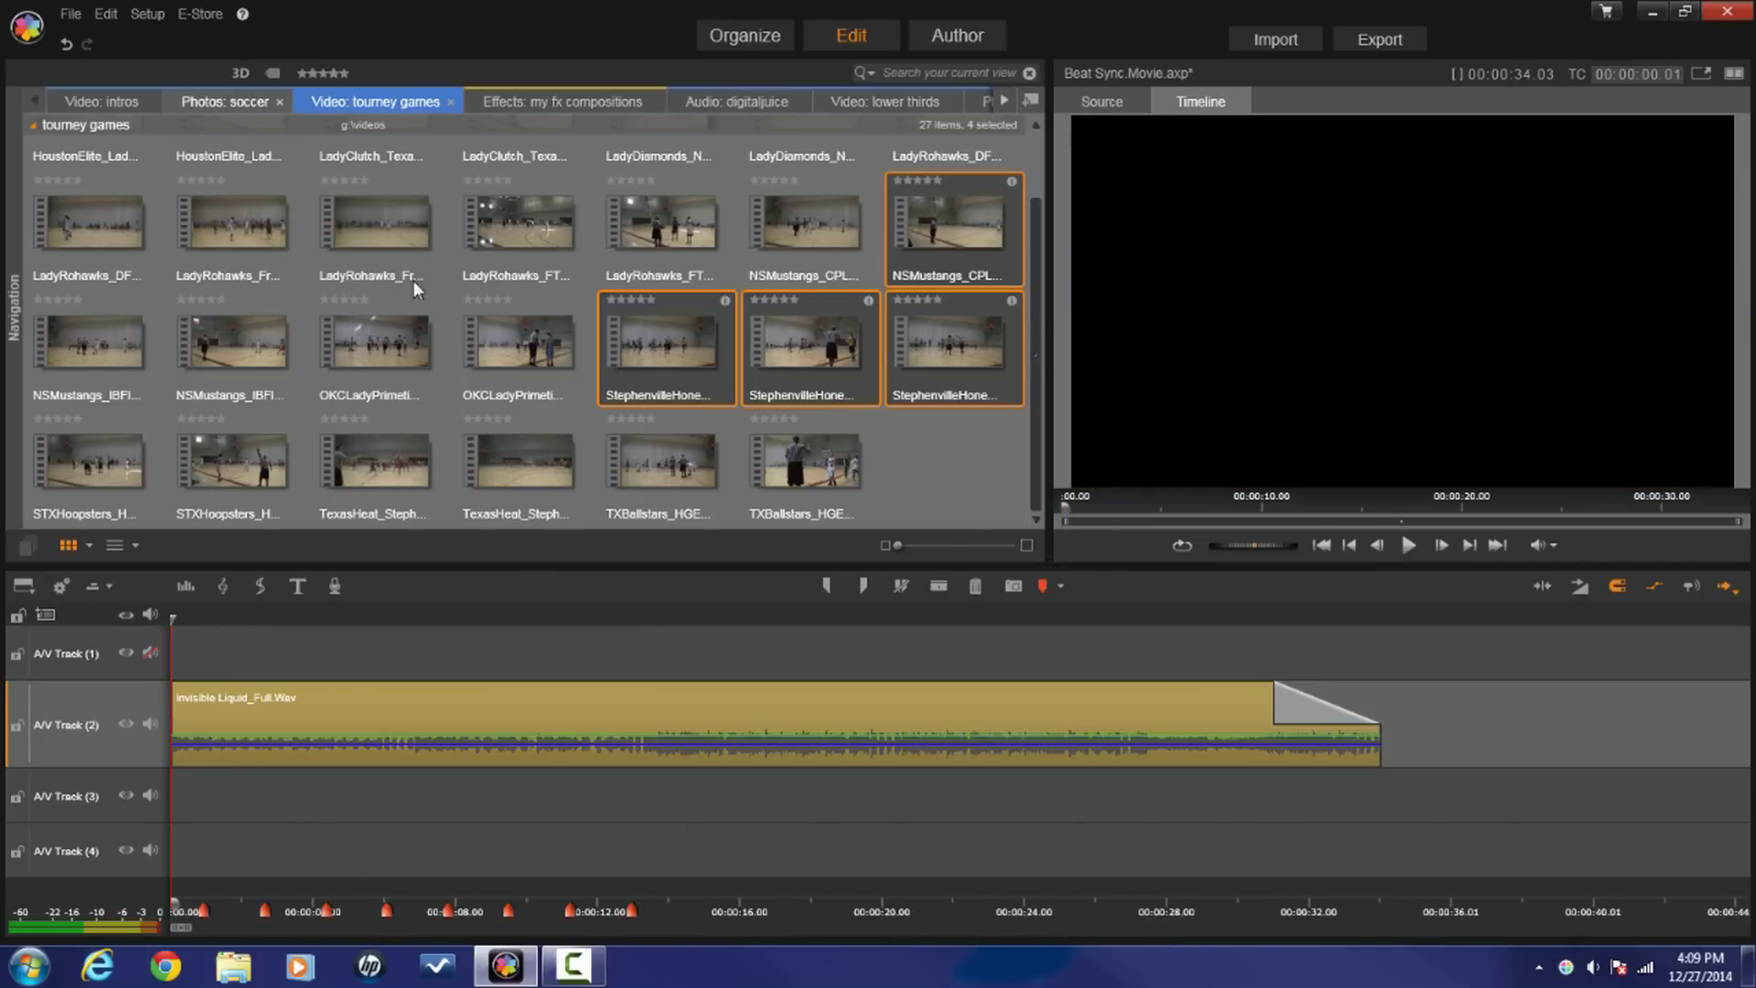
{"action": "left_click", "coordinate": [225, 102]}
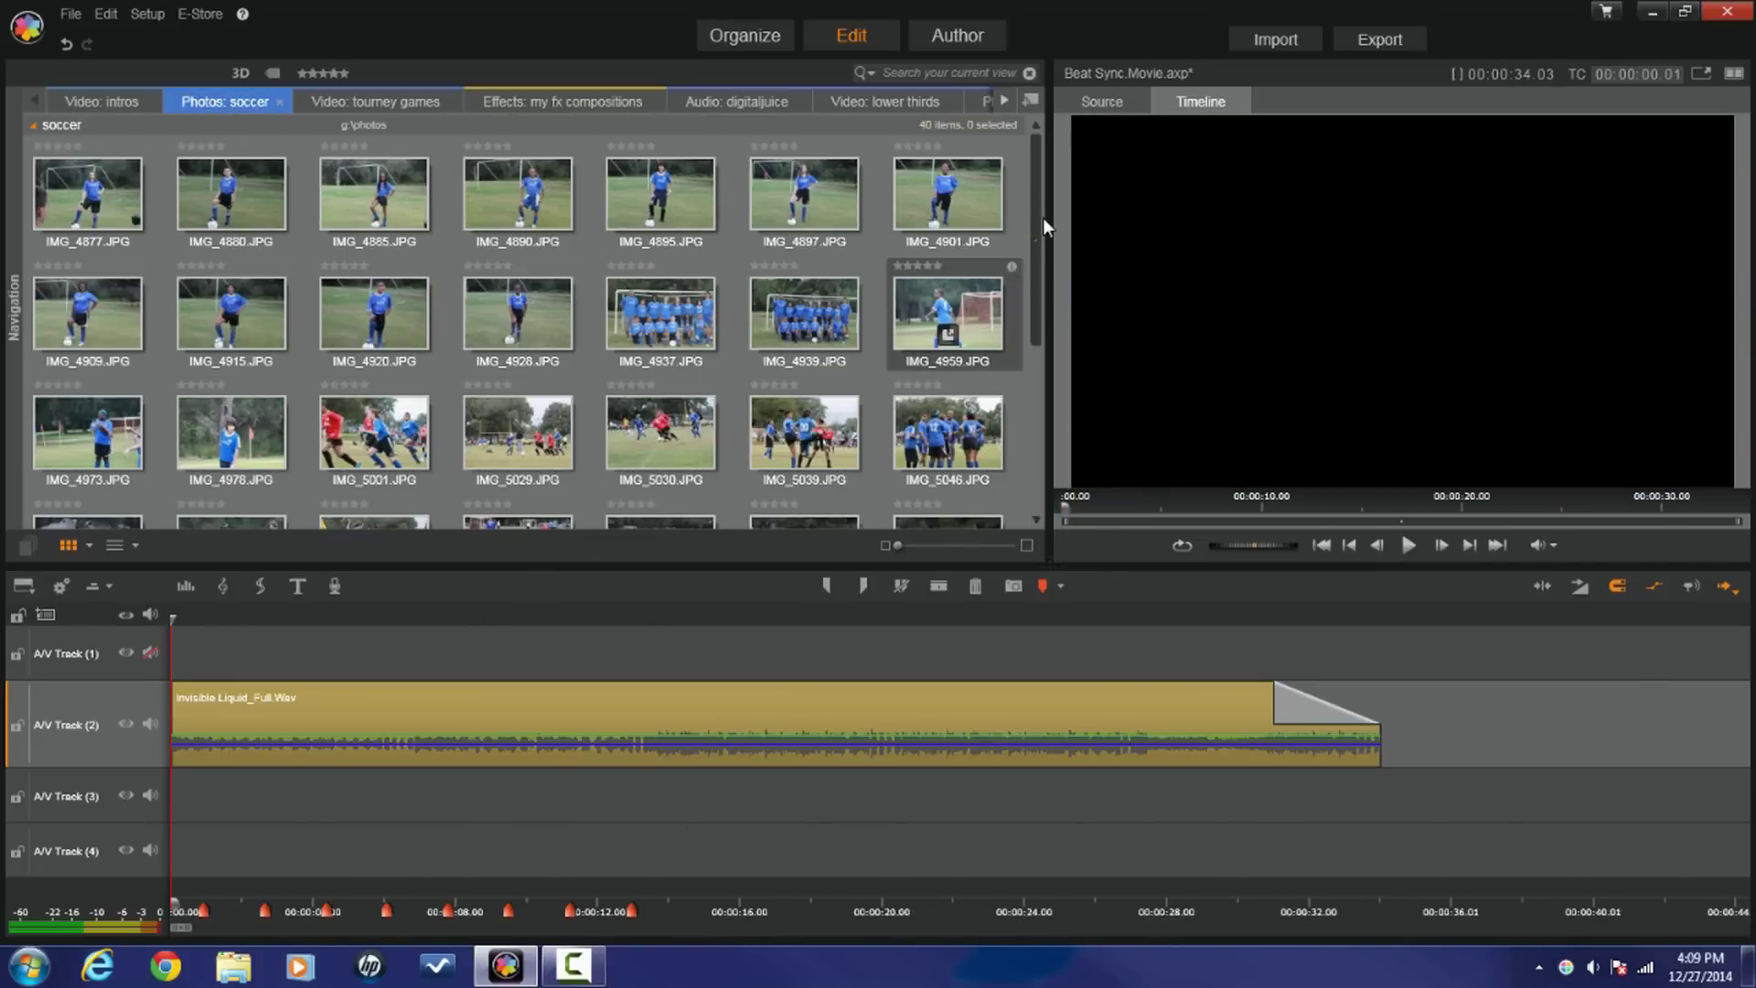
- Place IMG_5094, IMG_5101, IMG_5218 and IMG_5221 on A/V Track (1), trimming the first to a beat marker
{"action": "left_click_drag", "start_coordinate": [1036, 233], "coordinate": [1047, 395]}
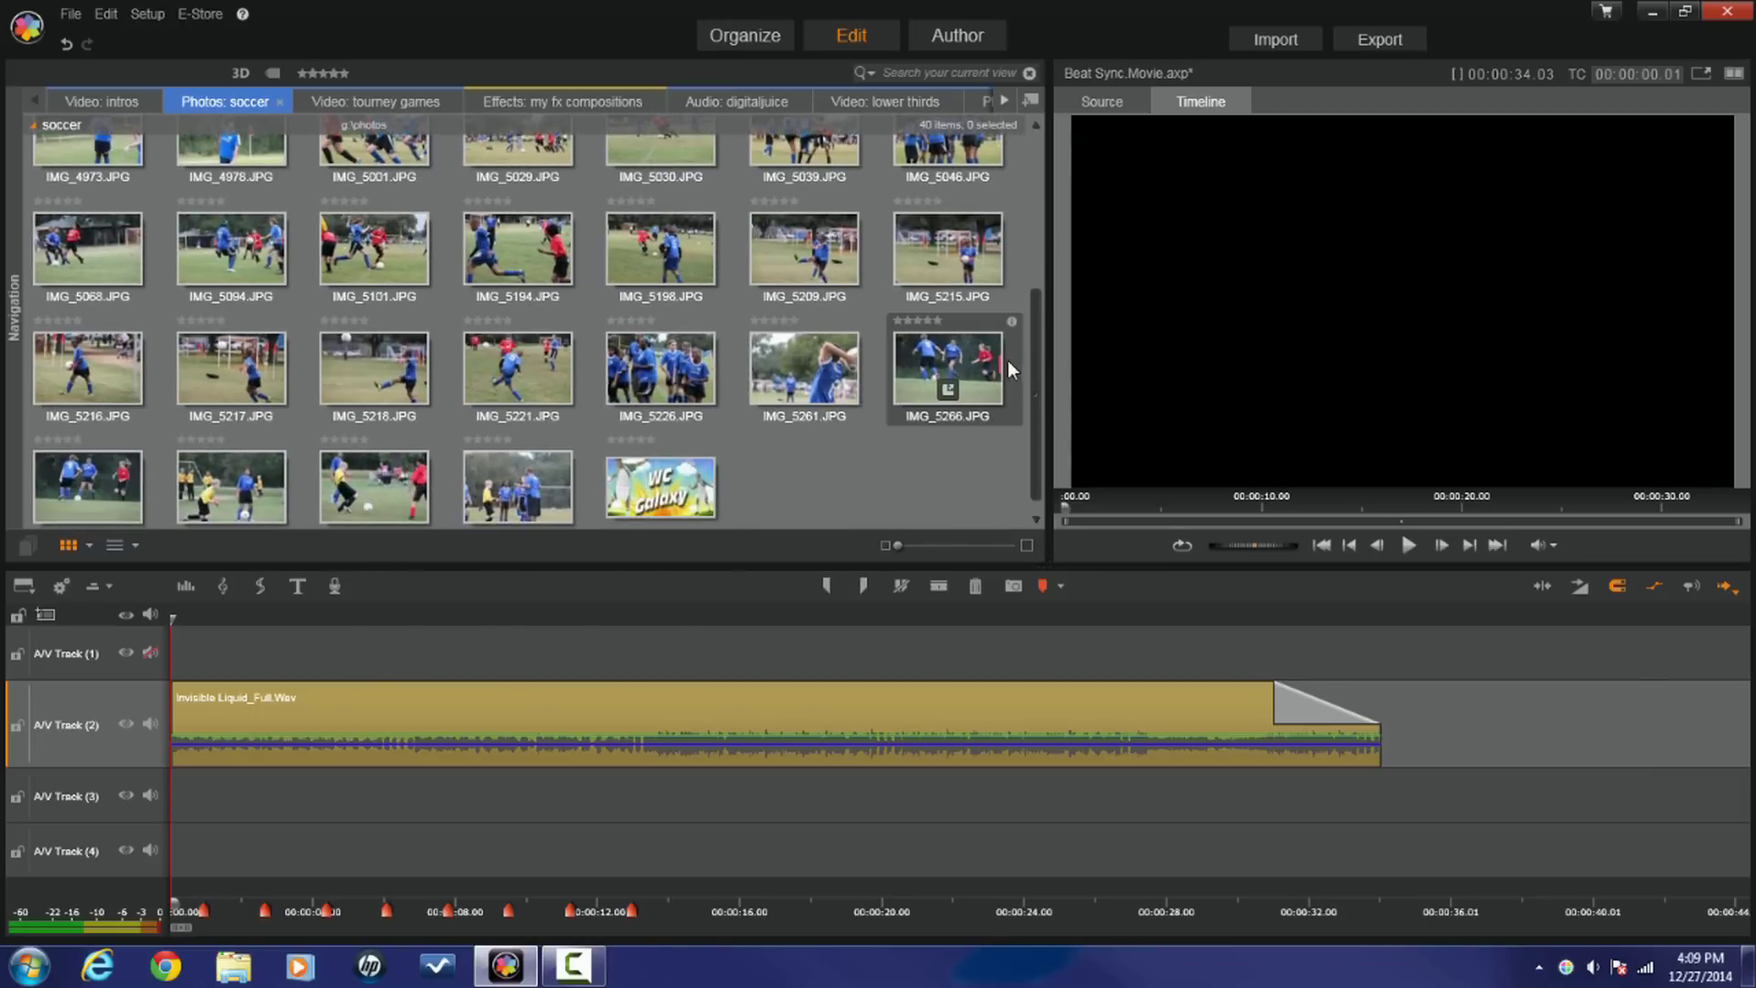
{"action": "left_click", "coordinate": [951, 357]}
{"action": "left_click", "coordinate": [800, 360], "text": "ctrl"}
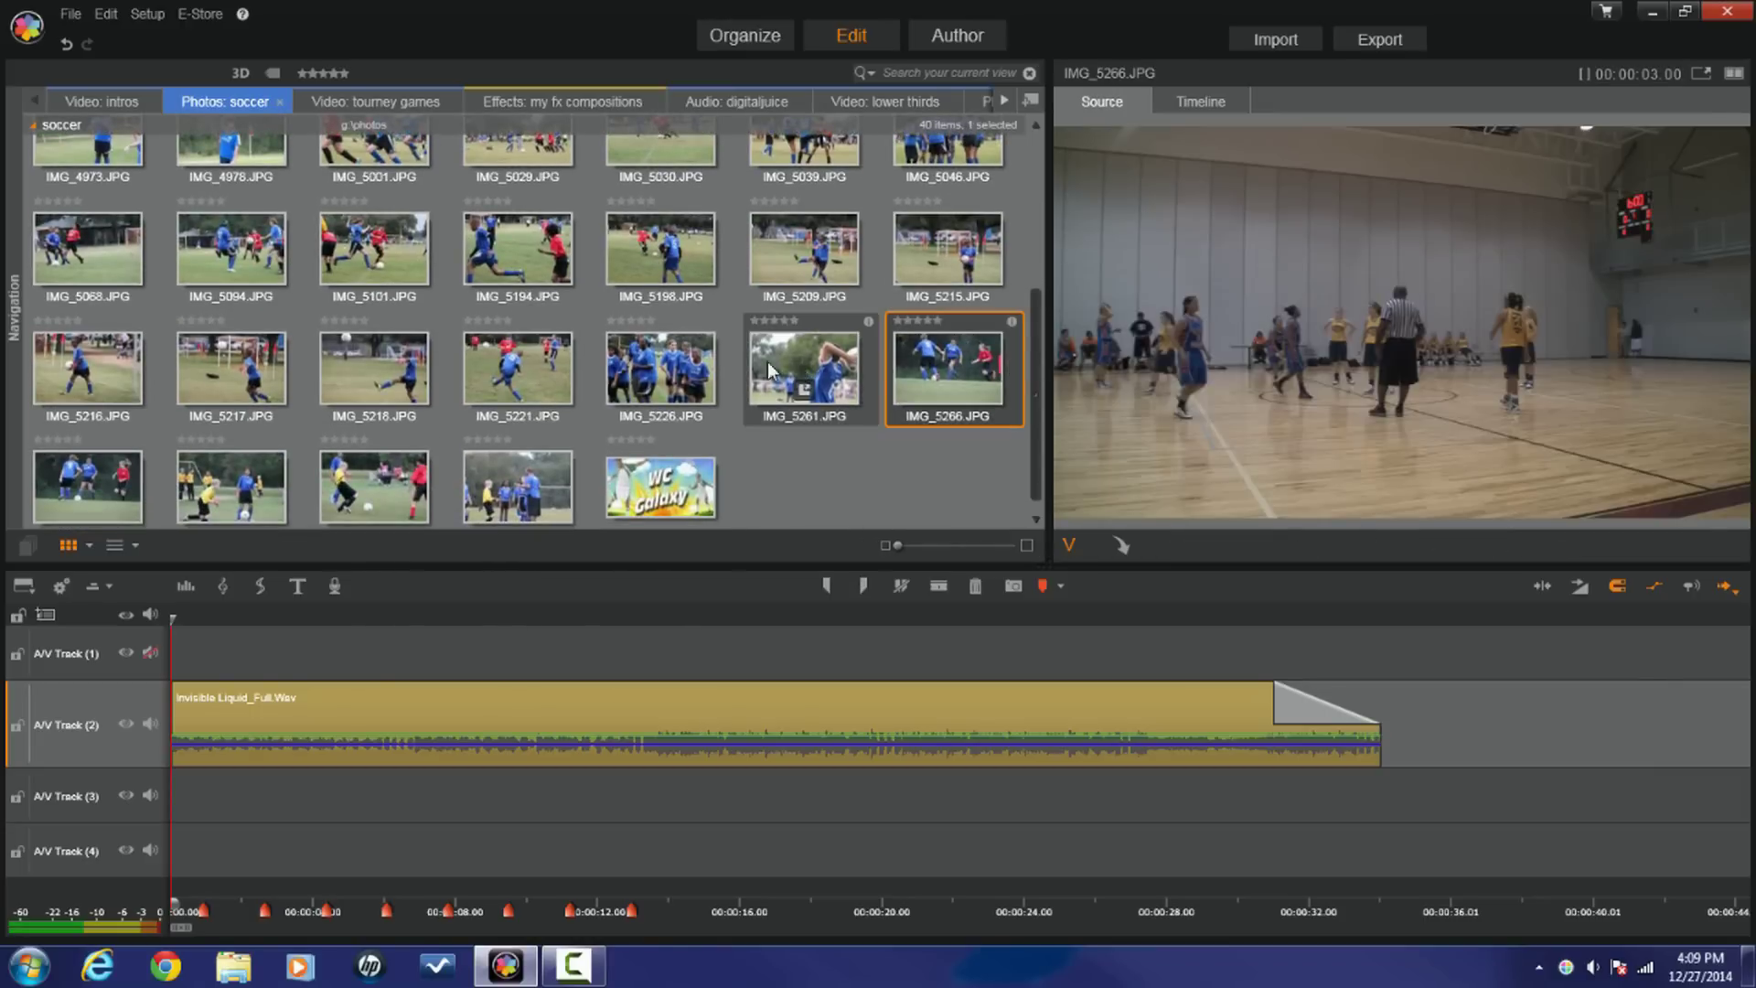
{"action": "left_click", "coordinate": [804, 258], "text": "ctrl"}
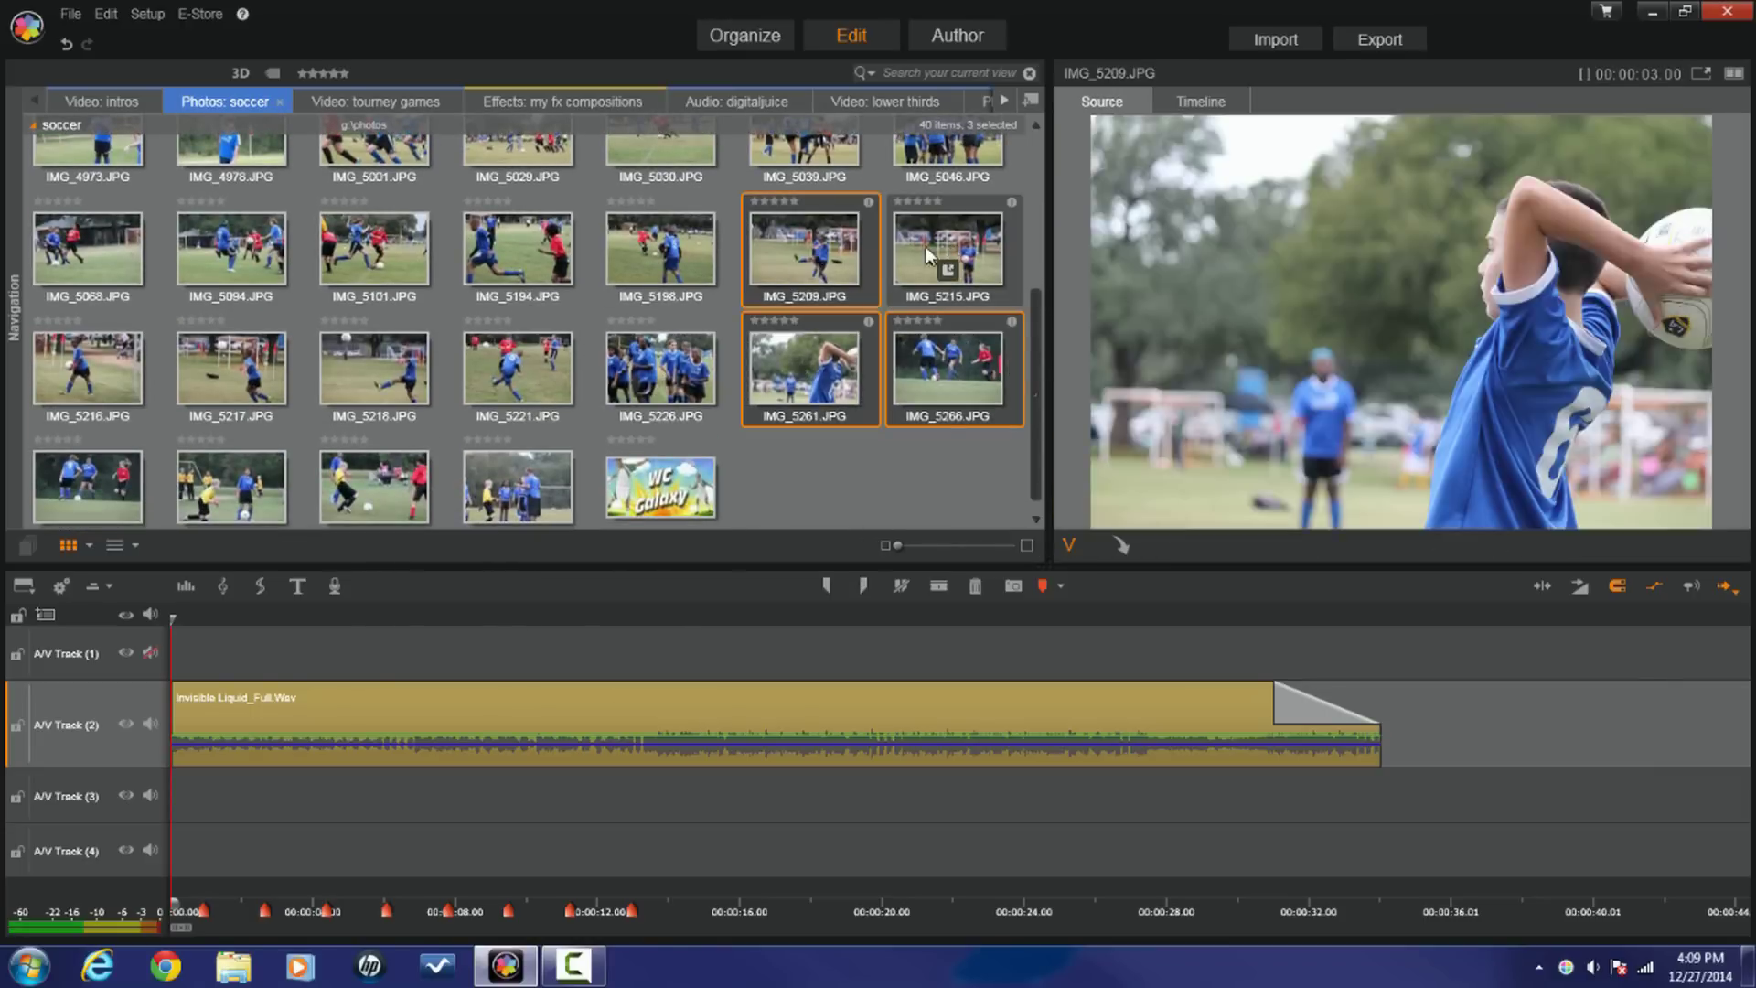
{"action": "left_click", "coordinate": [375, 366]}
{"action": "left_click", "coordinate": [505, 362], "text": "ctrl"}
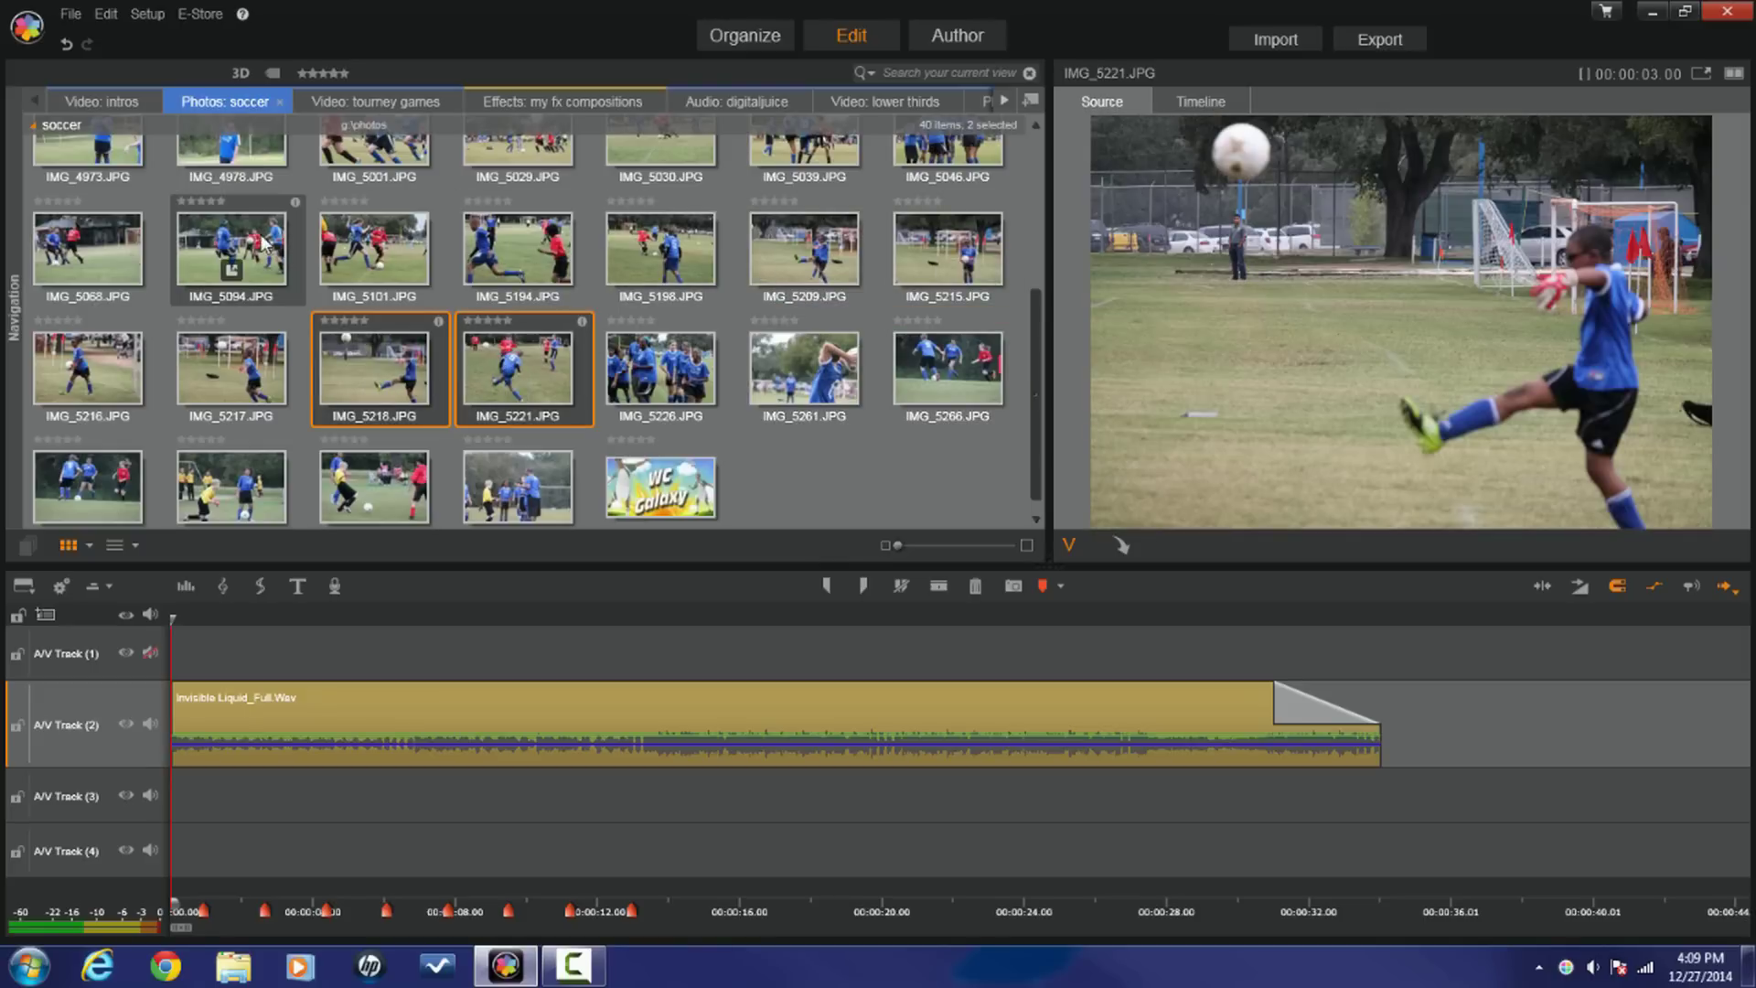
{"action": "left_click", "coordinate": [231, 247], "text": "ctrl"}
{"action": "left_click", "coordinate": [373, 251], "text": "ctrl"}
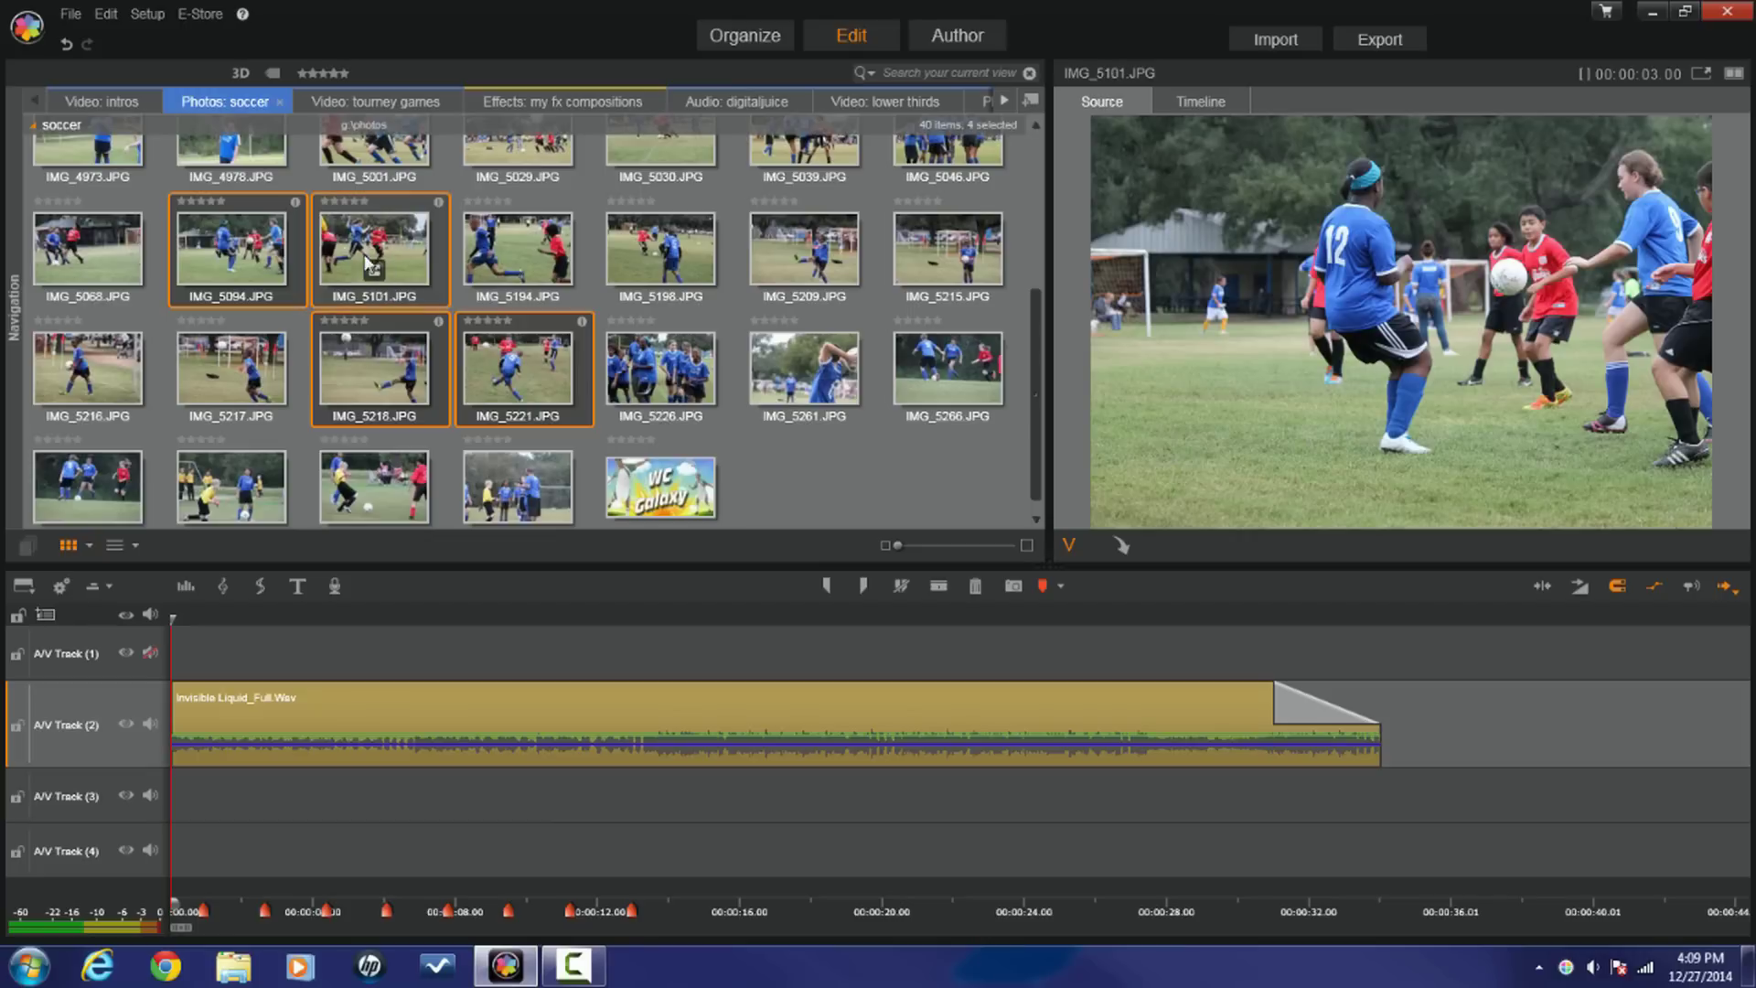
{"action": "left_click_drag", "start_coordinate": [240, 260], "coordinate": [231, 639]}
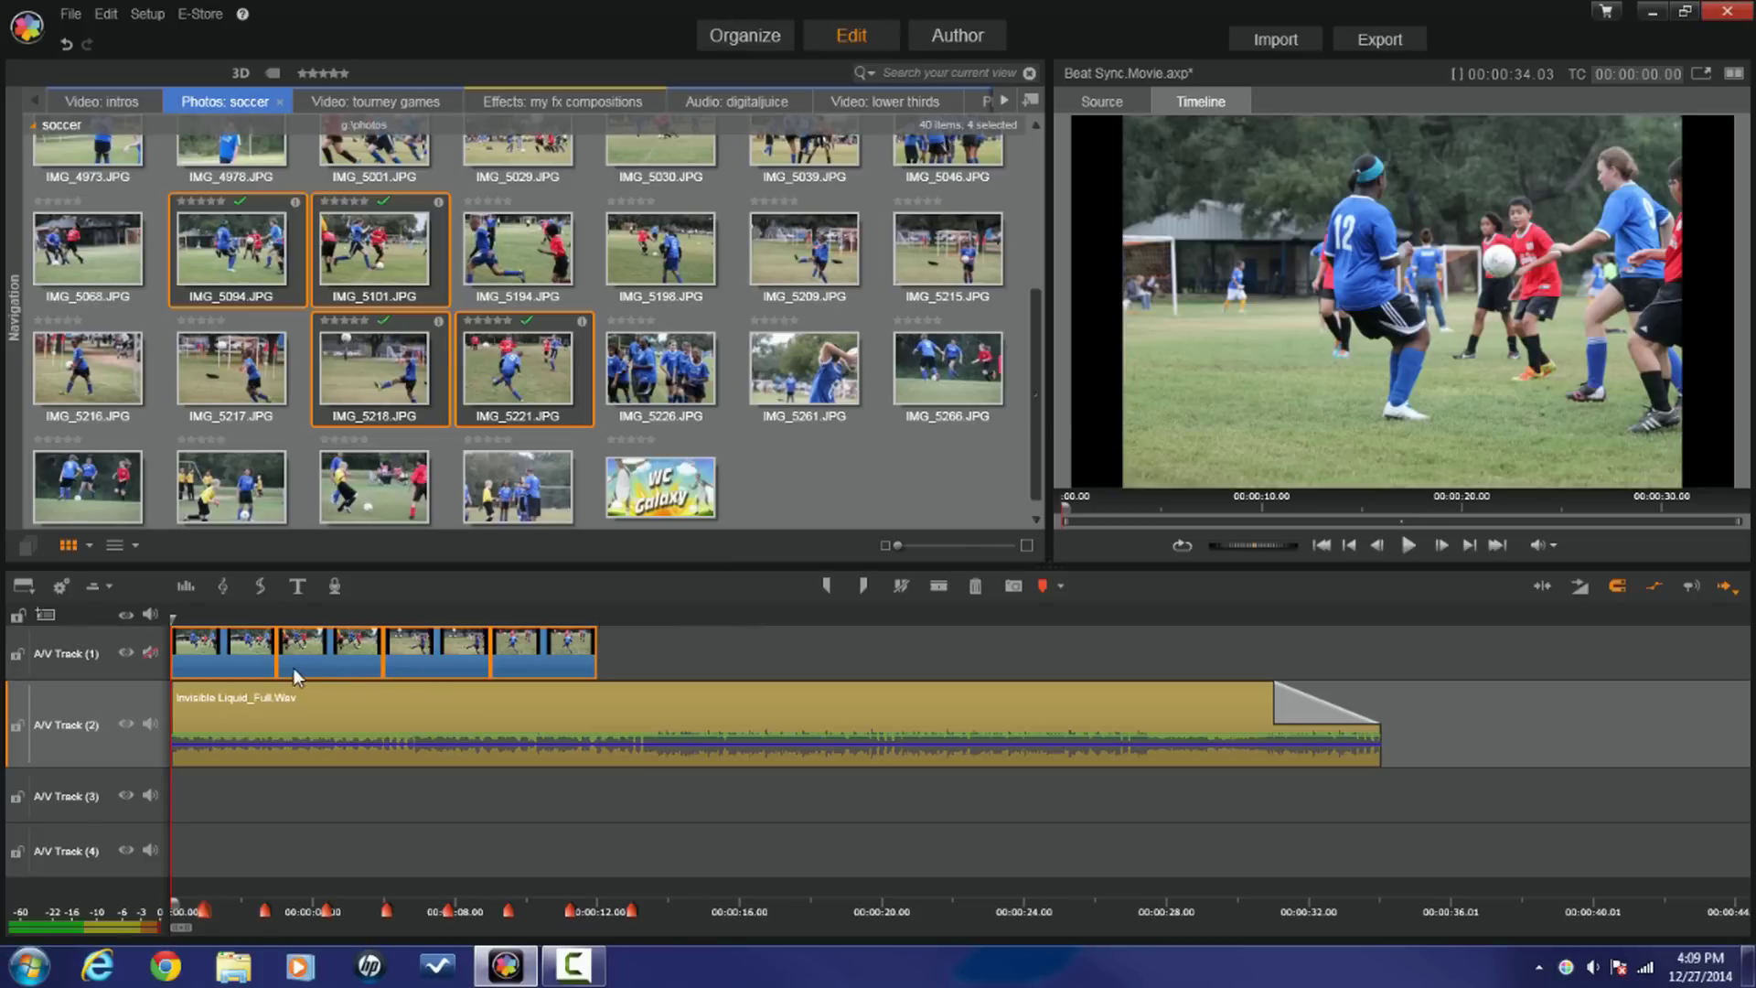
{"action": "left_click_drag", "start_coordinate": [276, 658], "coordinate": [385, 652]}
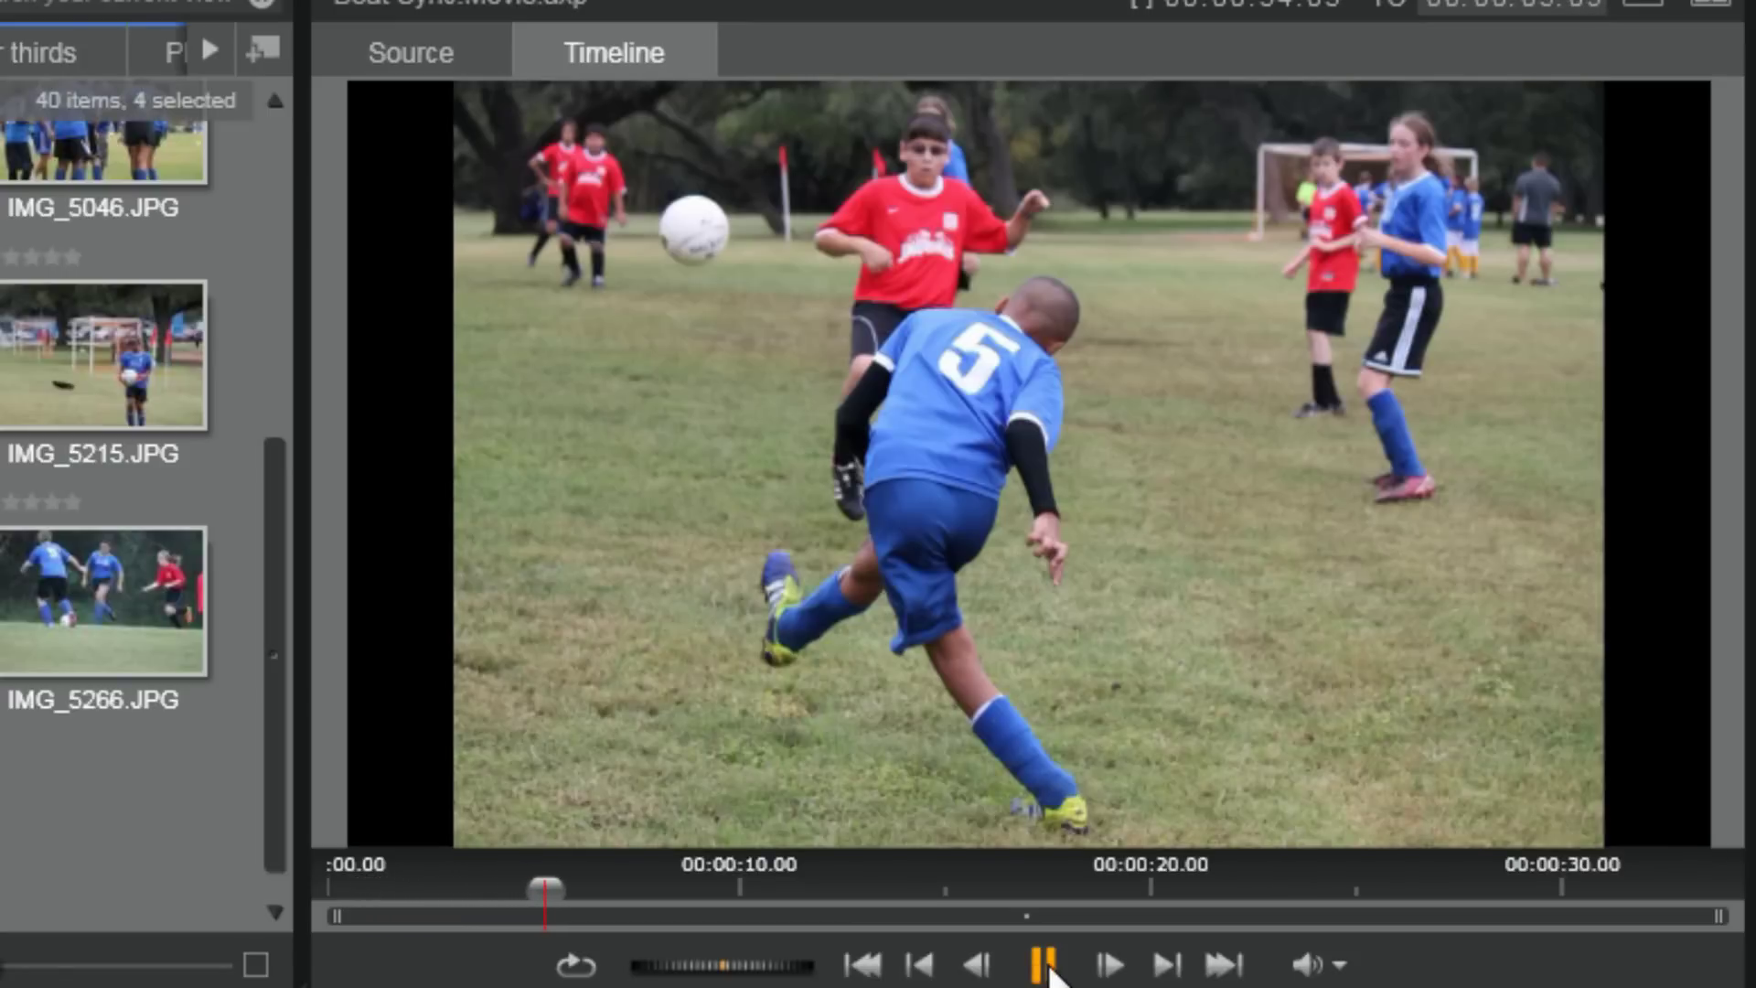
- Stop playback of the four beat-trimmed soccer photos on A/V Track 1
{"action": "key", "text": "space"}
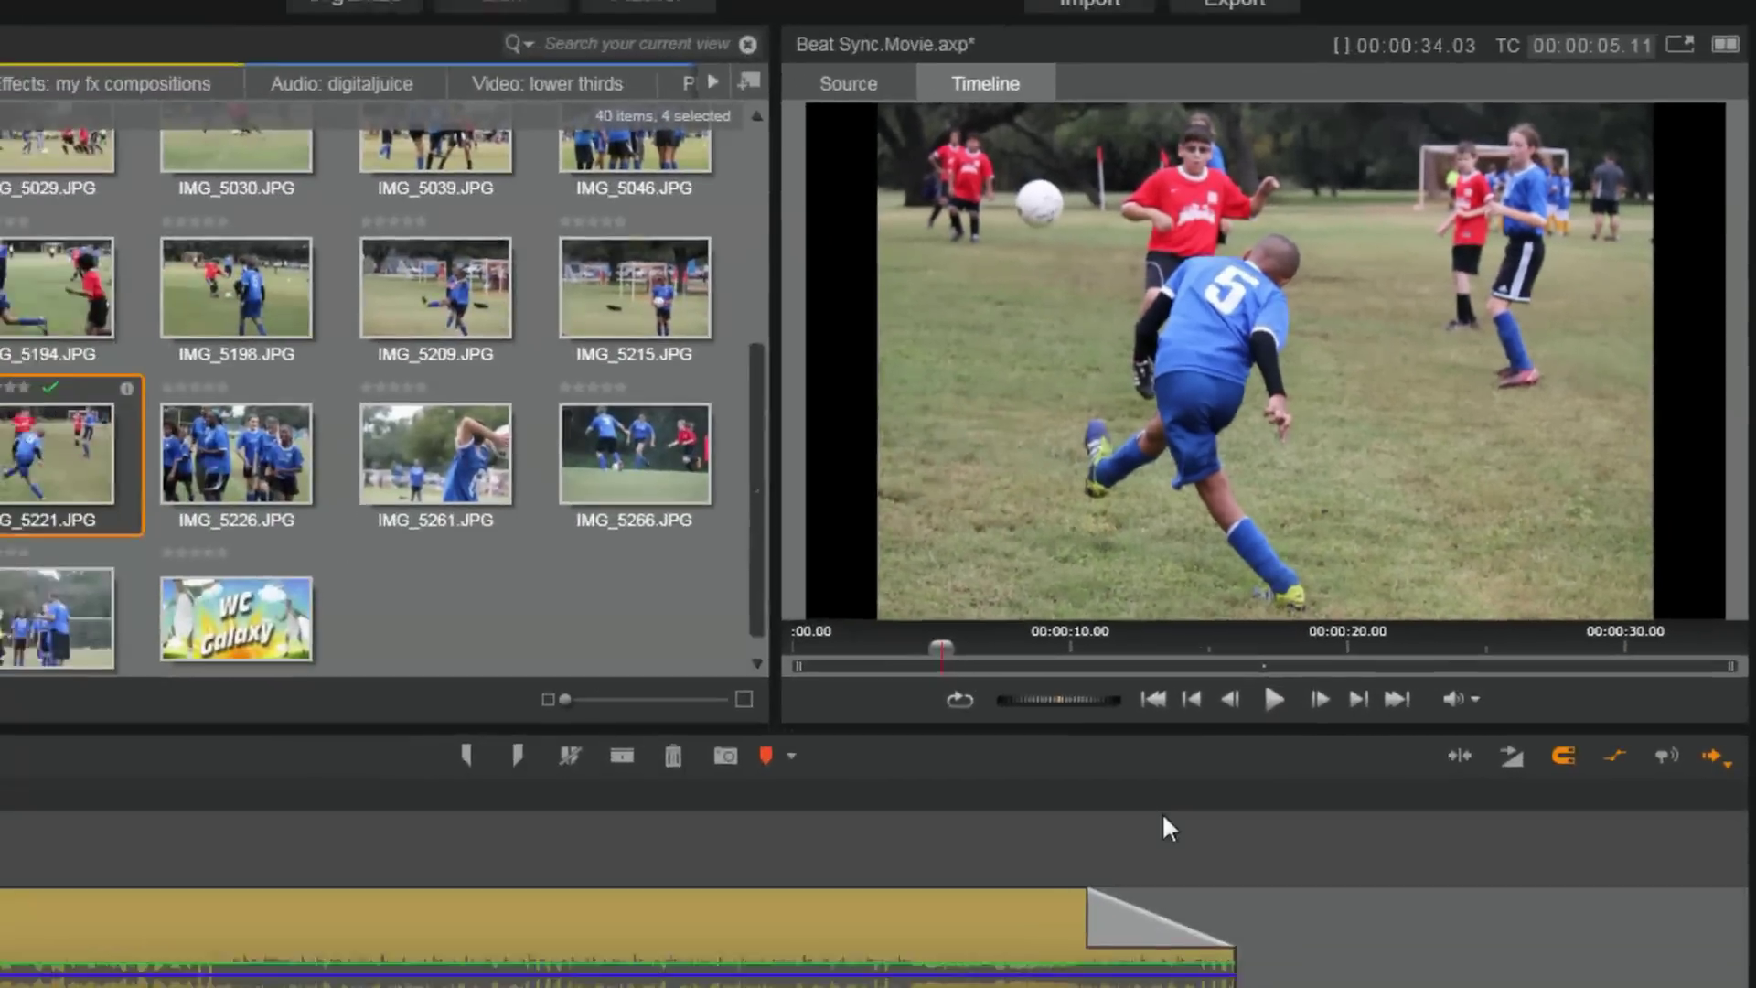